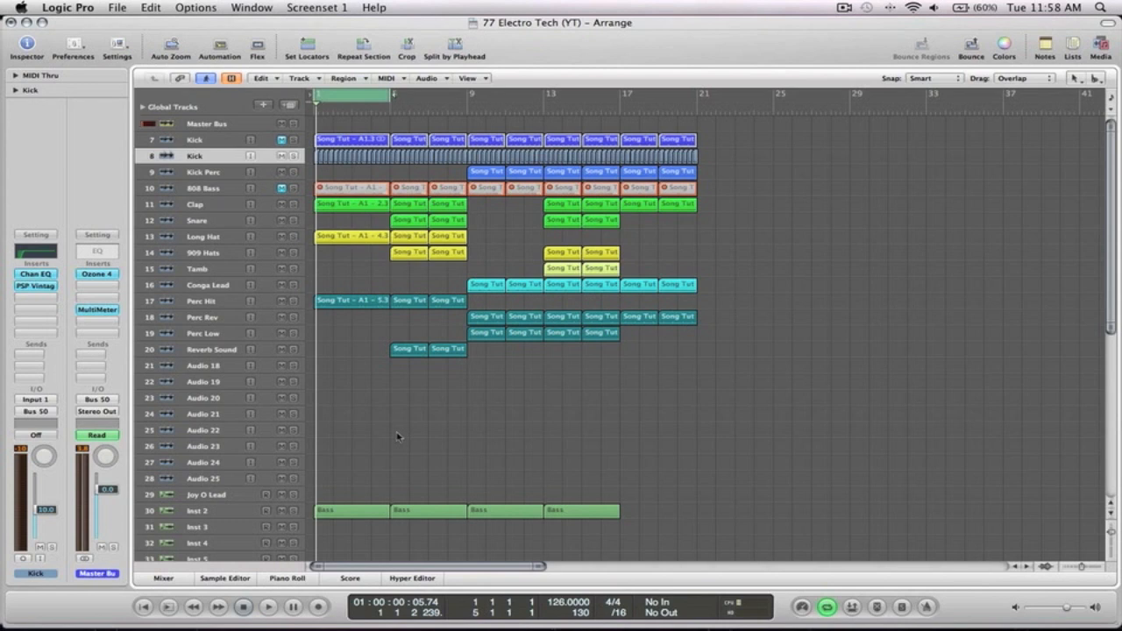
Step: Open the Channel EQ on the Inst 2 track and switch its three highest bands off and back on
left_click(192, 513)
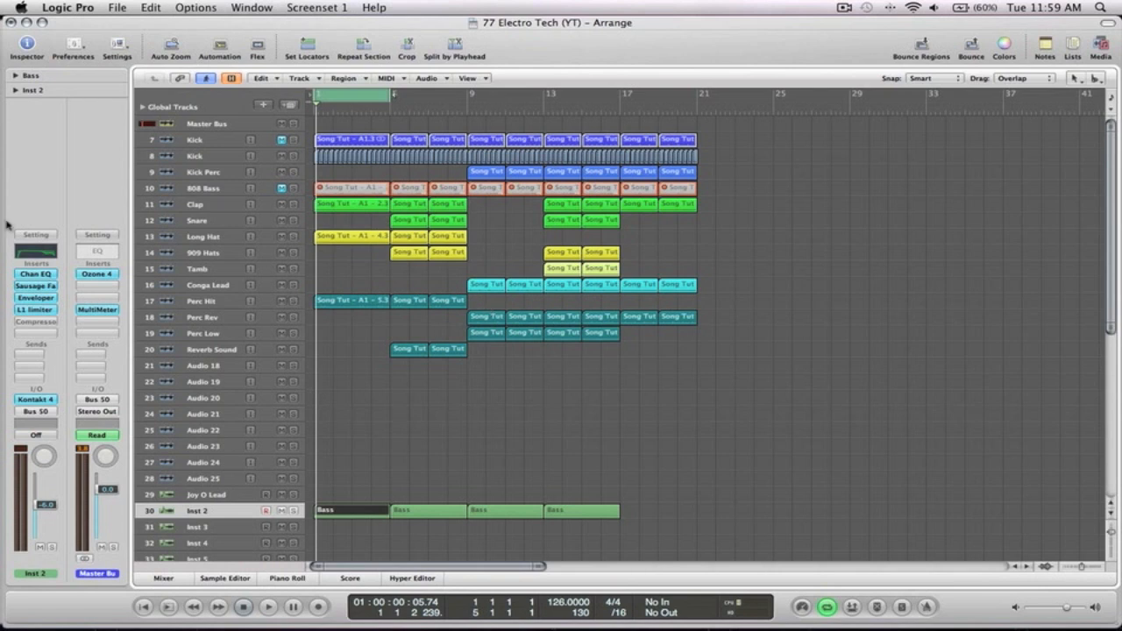
left_click(36, 274)
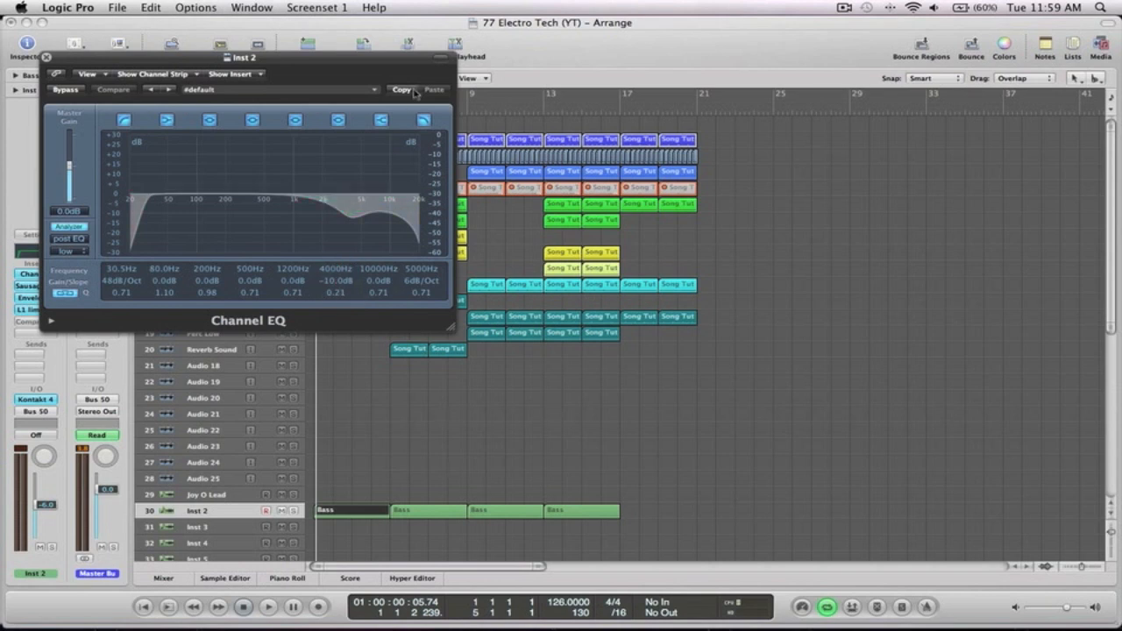
left_click(381, 120)
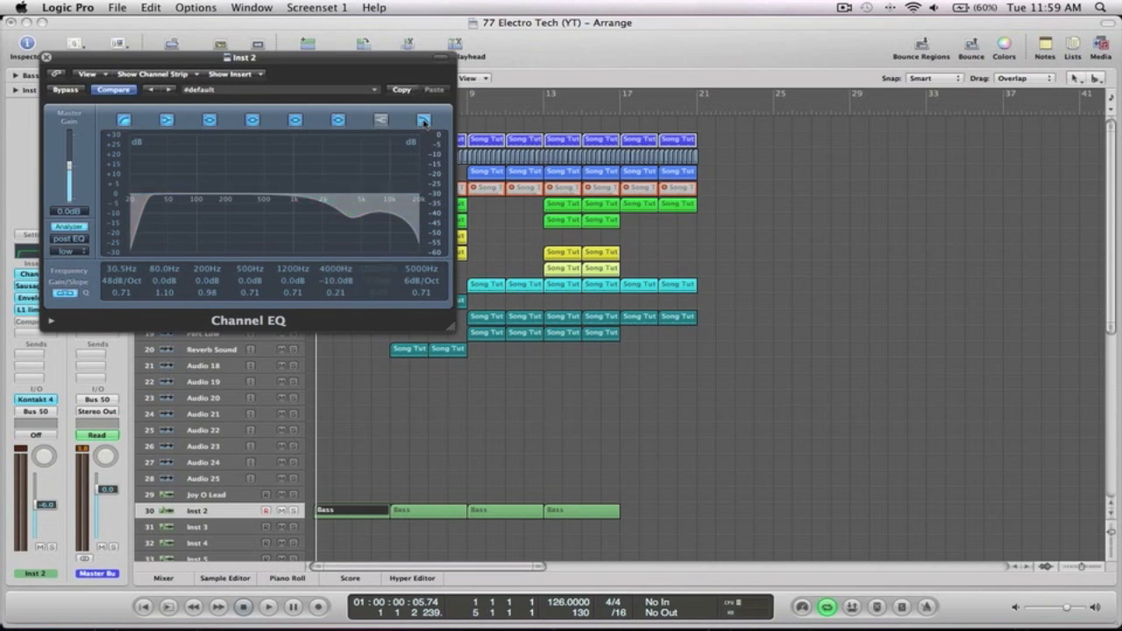
left_click(424, 120)
left_click(337, 120)
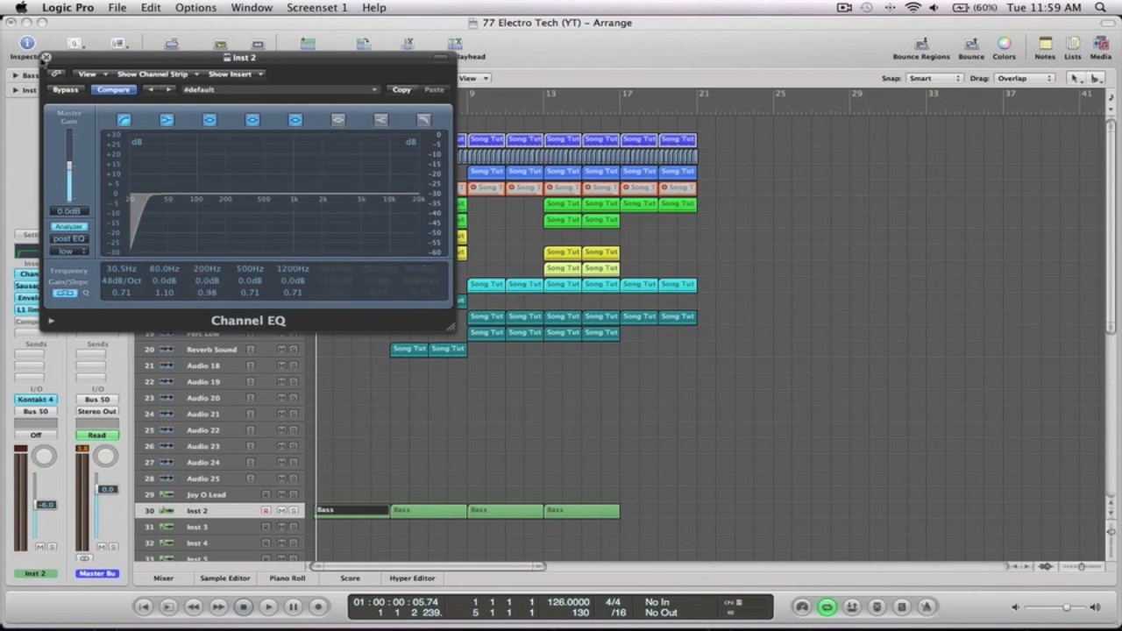
left_click(382, 120)
left_click(338, 120)
left_click(423, 121)
left_click(46, 57)
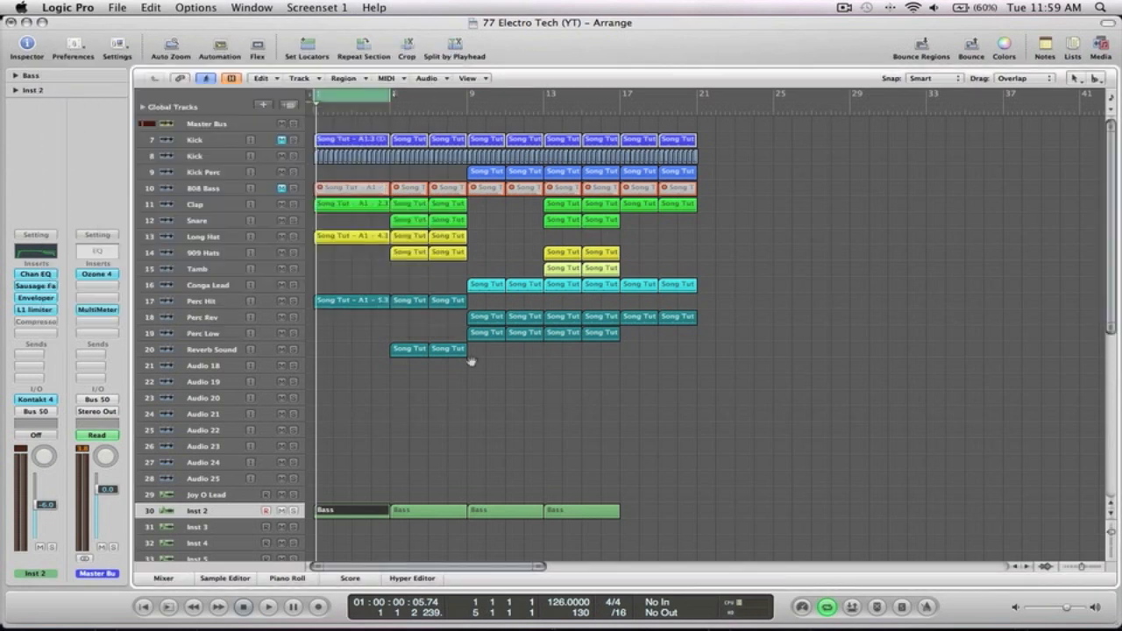
Step: Solo the Inst 2 bass track and listen to the loop over the first four bars
left_click(518, 410)
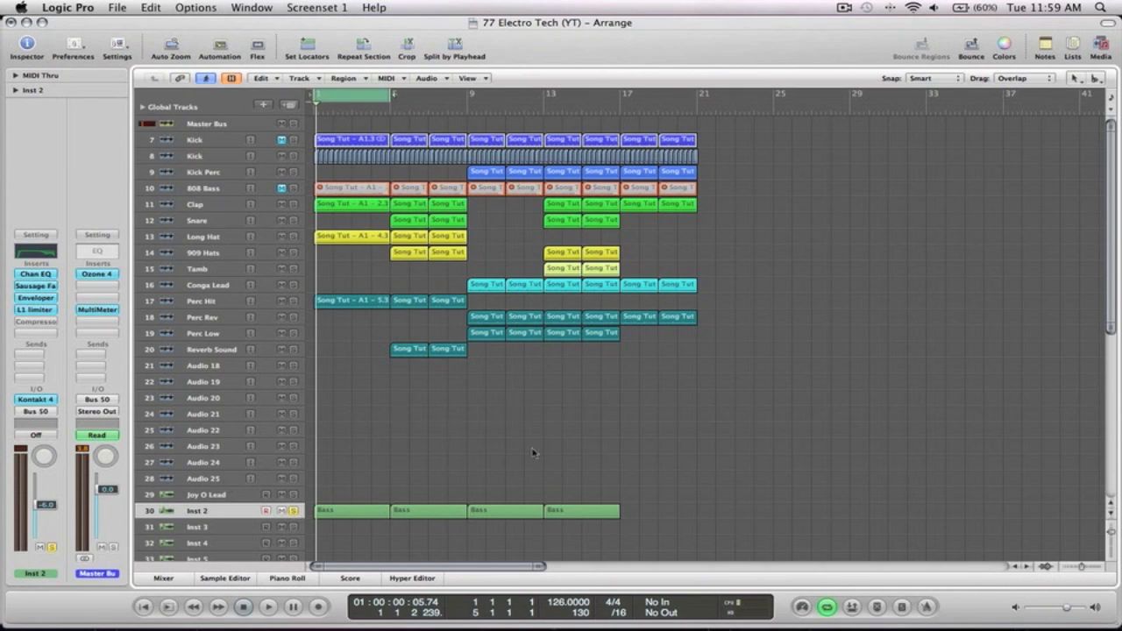
key("space")
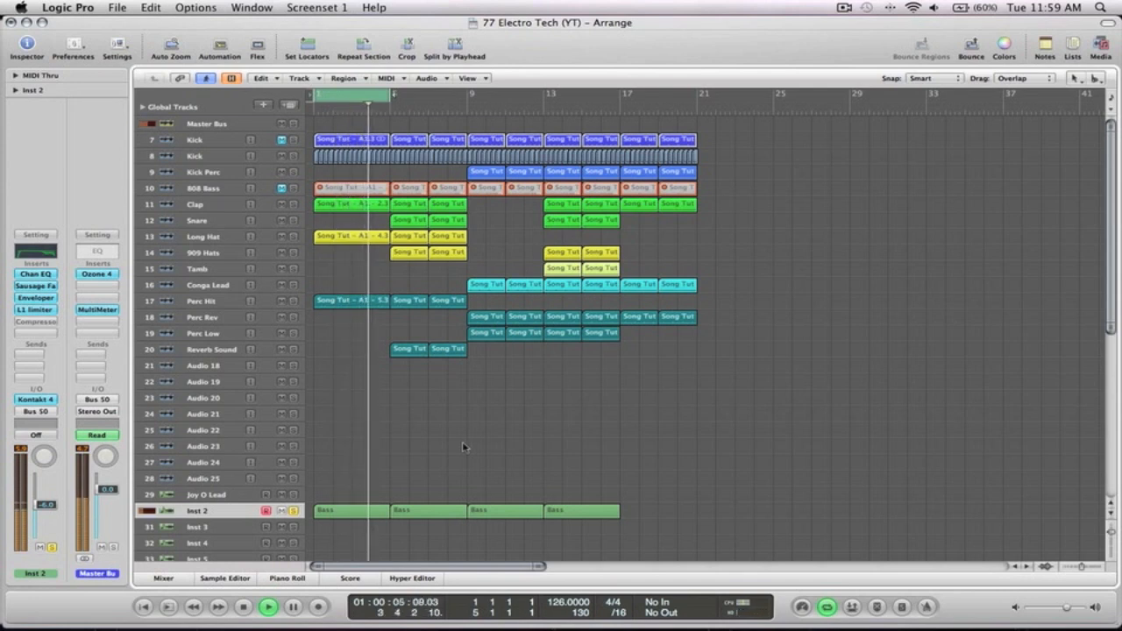
key("space")
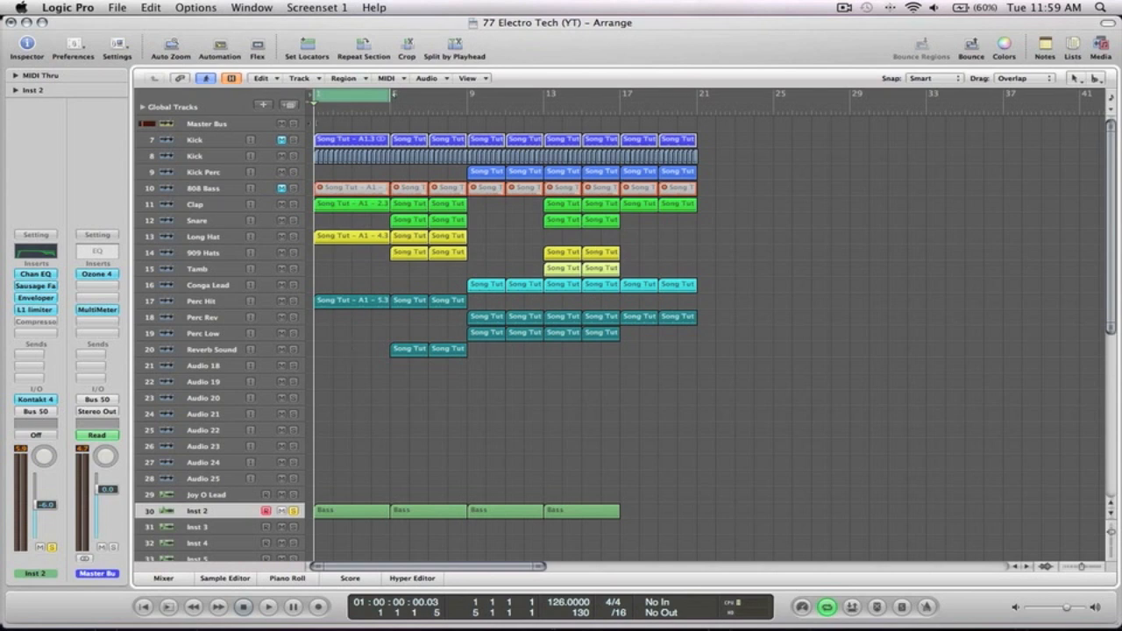
Step: Solo Kick track 7 to hear it together with the bass, and return it to its muted state
left_click(293, 140)
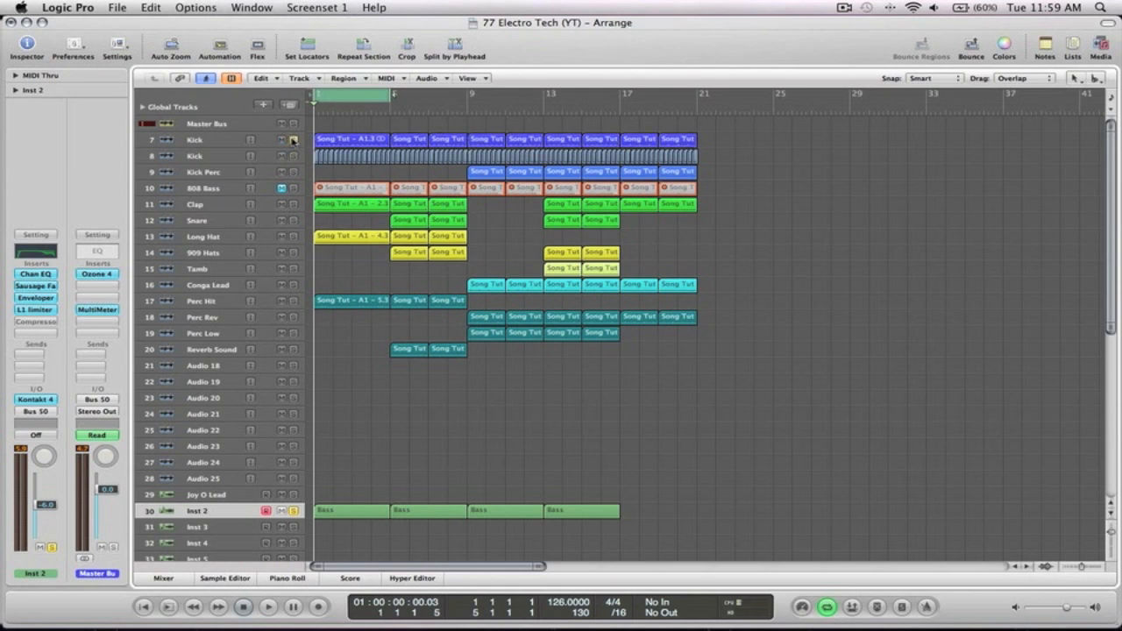
key("space")
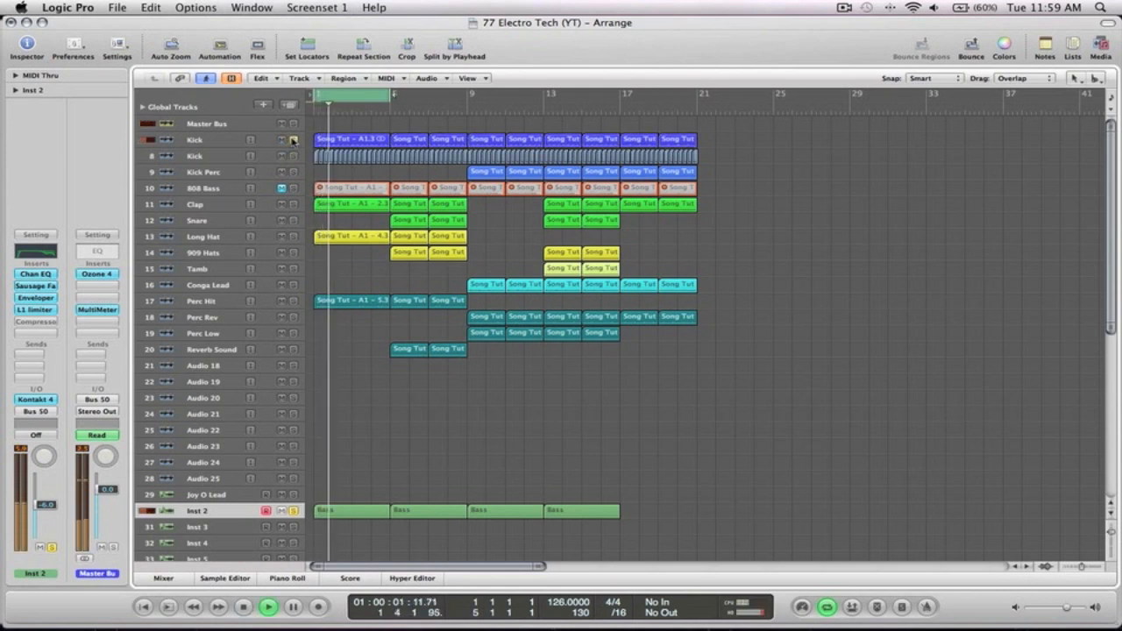
key("space")
left_click(292, 140)
left_click(281, 140)
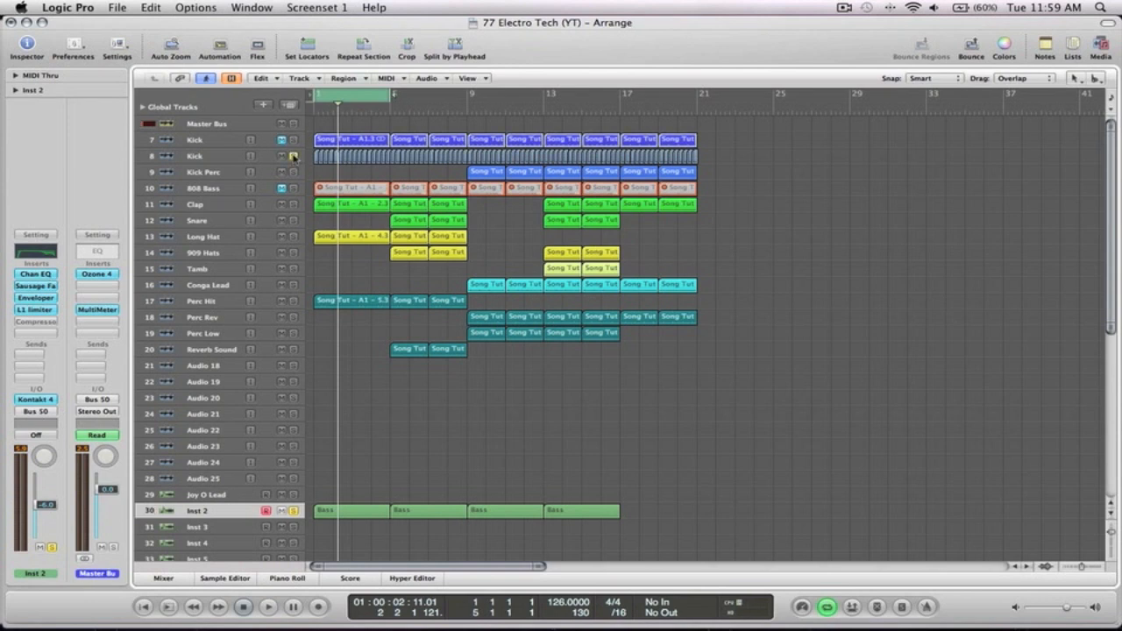
Step: Solo Kick track 8 and play the loop to hear this kick together with the bass
left_click(294, 156)
key("space")
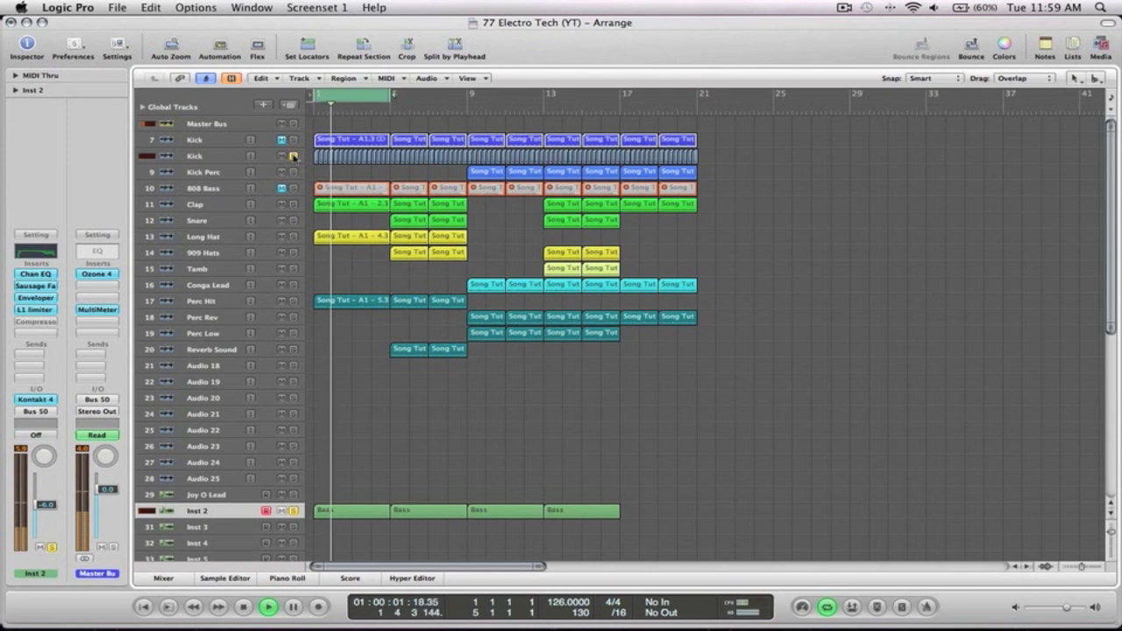
left_click_drag(308, 175, 306, 138)
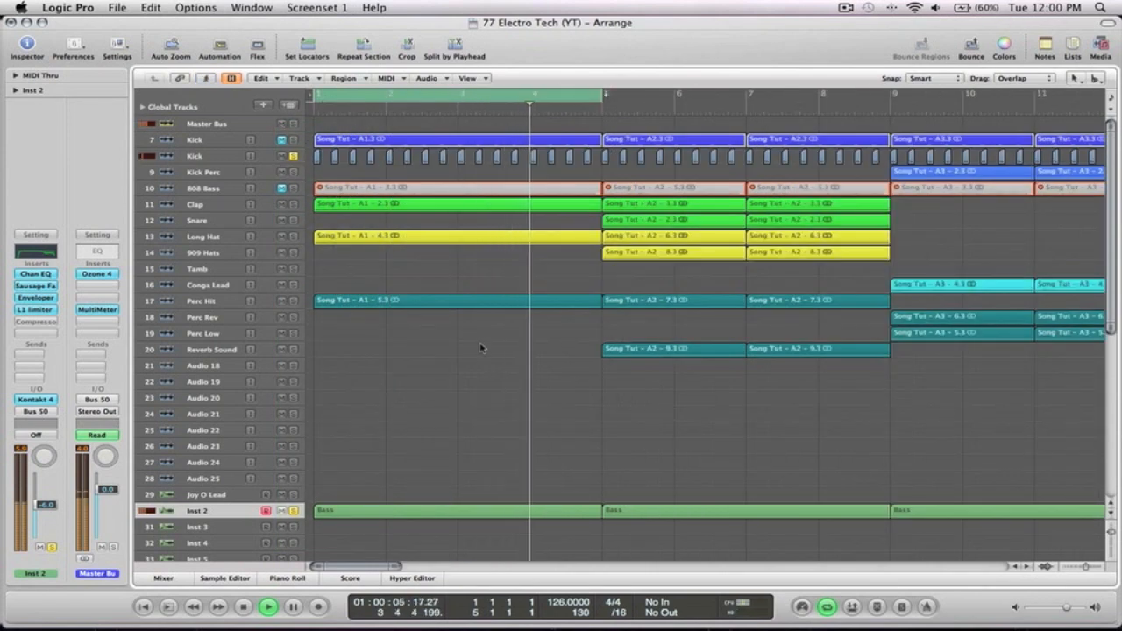
left_click(449, 353, "ctrl+alt")
key("space")
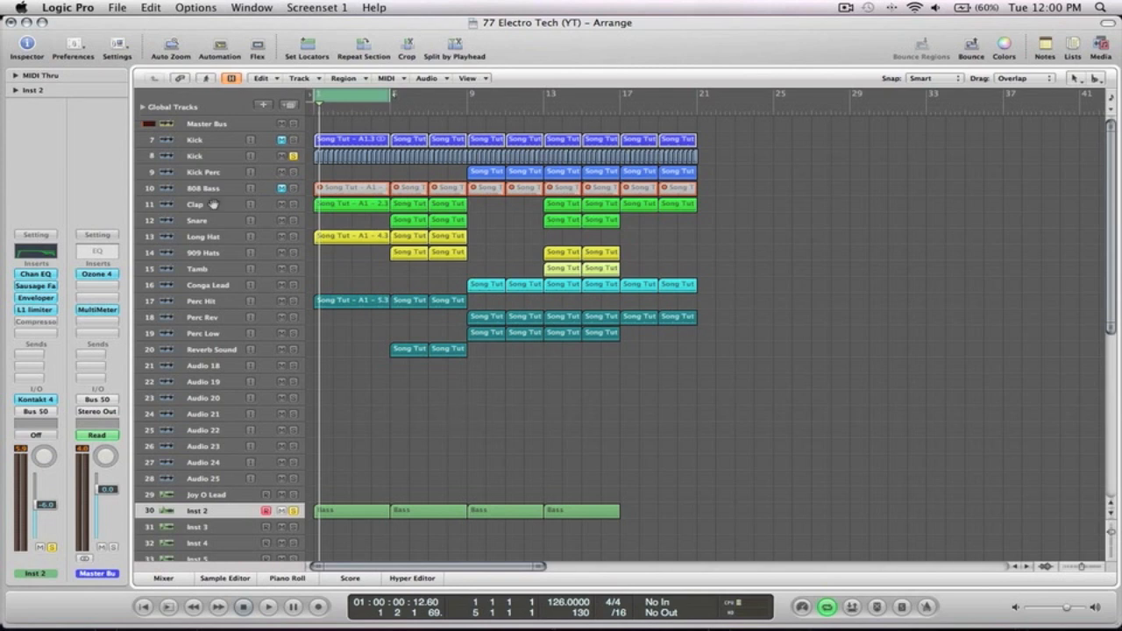
Step: Open the Channel EQ on Kick track 8 and switch its 2450 Hz band on and off again
left_click(200, 156)
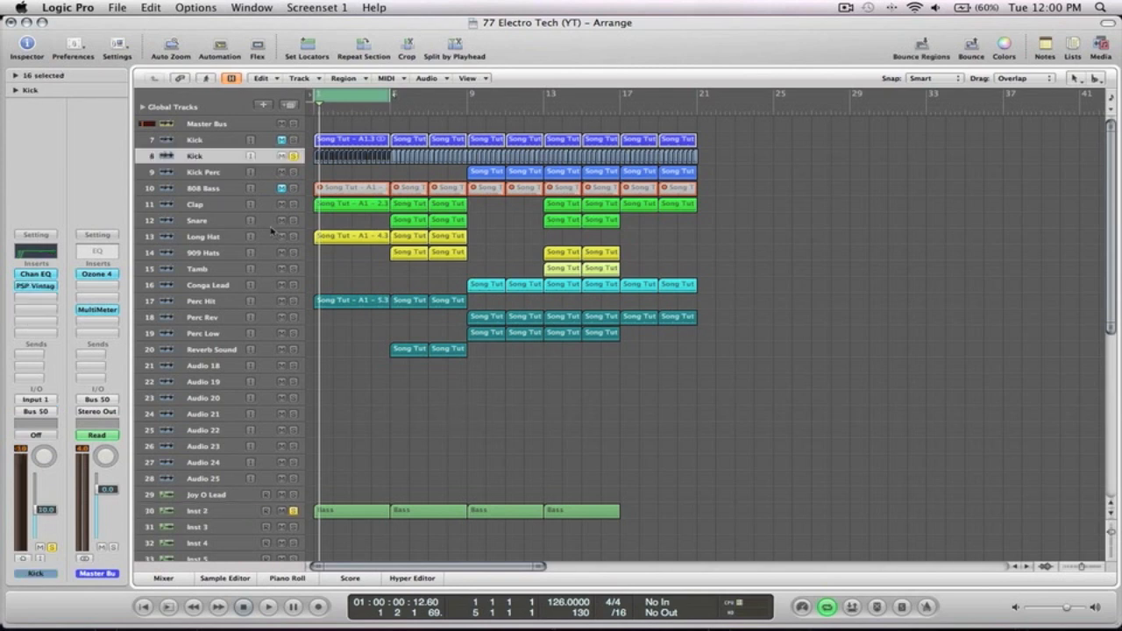
left_click(36, 274)
left_click_drag(321, 51, 612, 233)
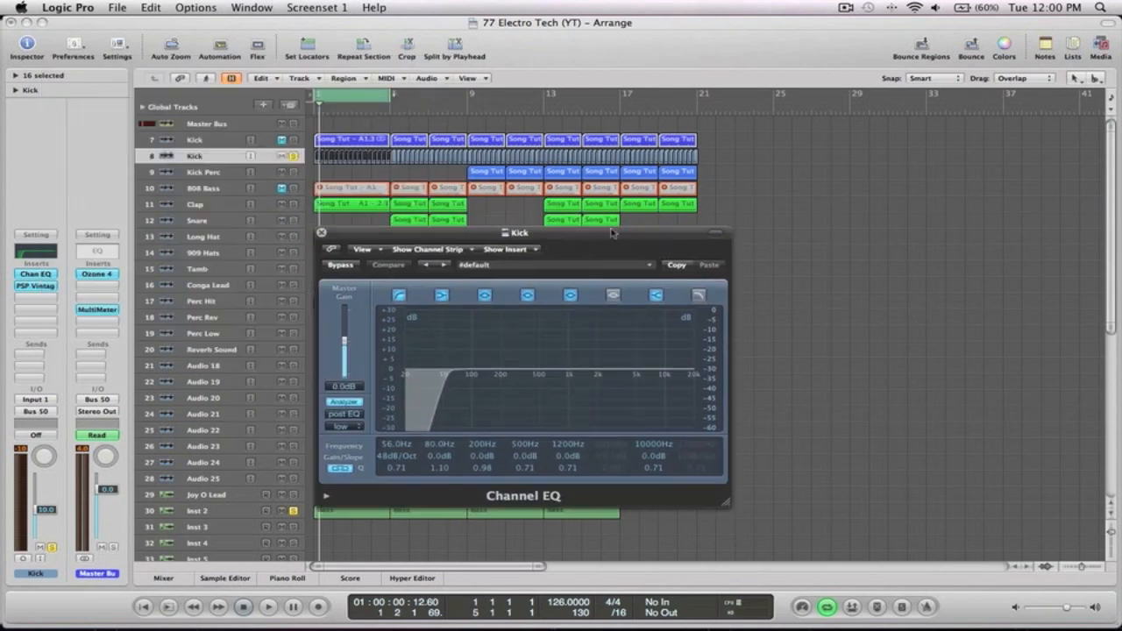
left_click(615, 296)
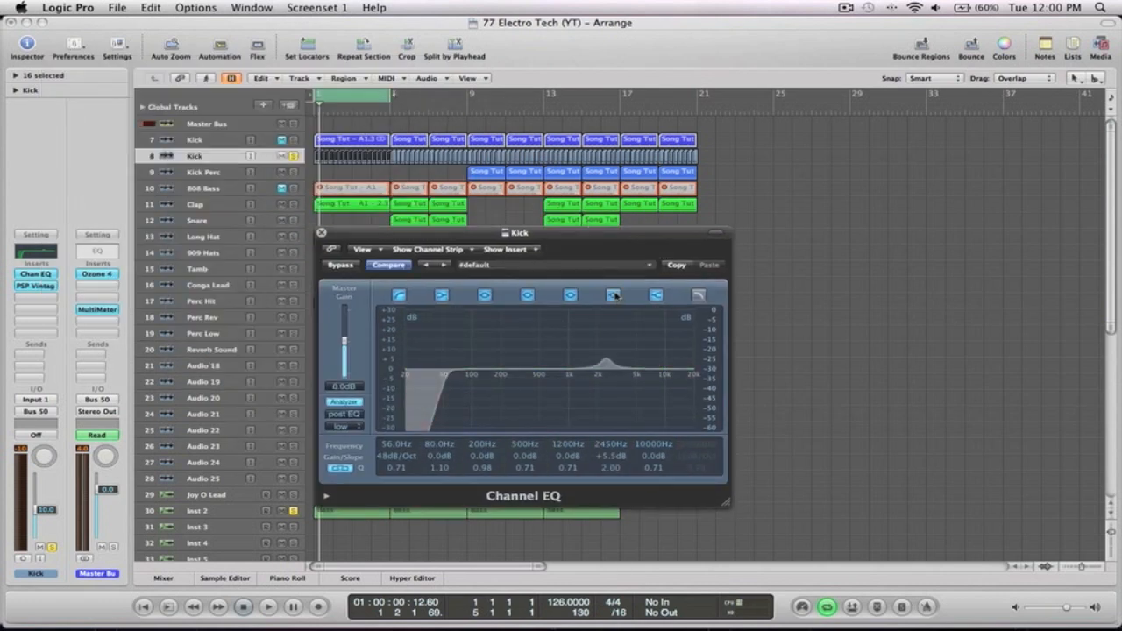
left_click(615, 296)
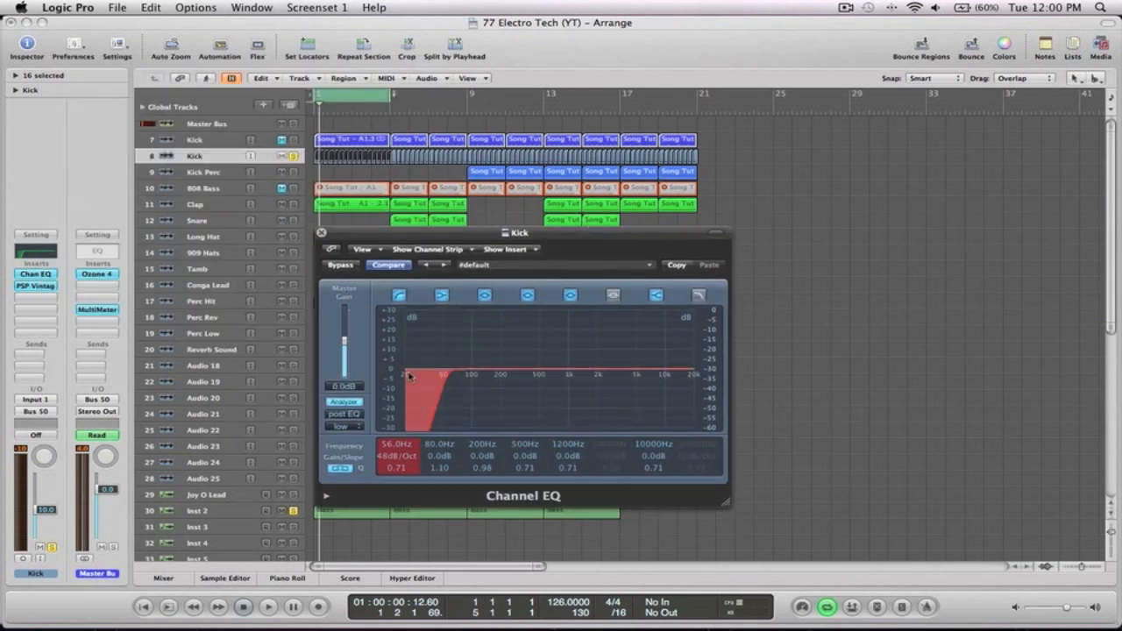
left_click(321, 233)
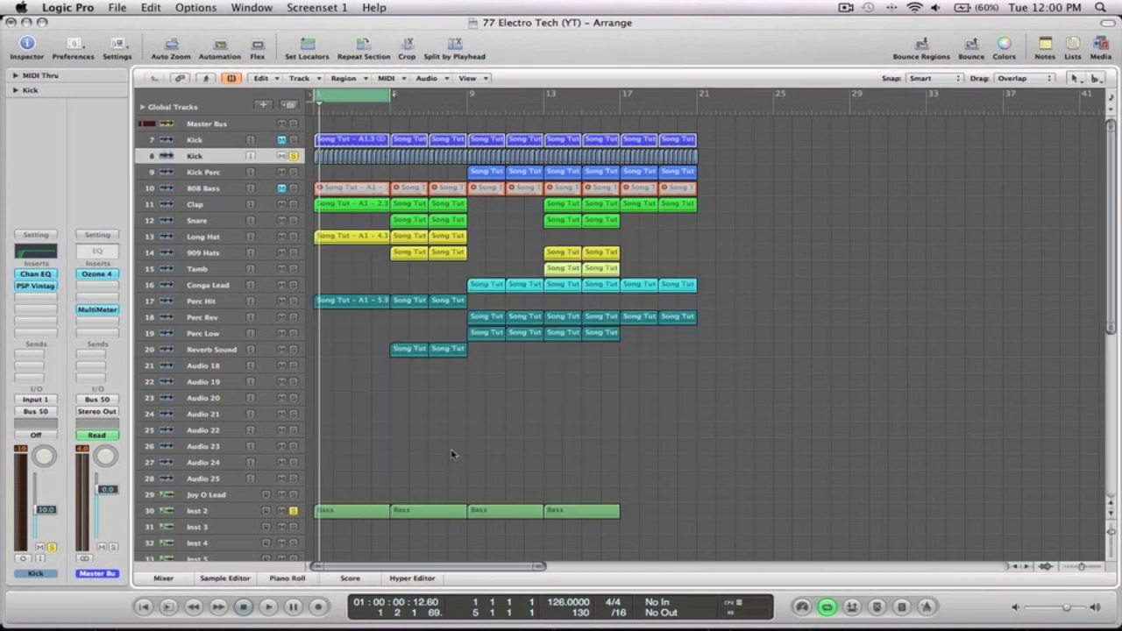
Step: Select the Inst 2 track and examine its first bass region against the kick hits in bars 1 to 4
left_click_drag(417, 551, 291, 145)
left_click(490, 504)
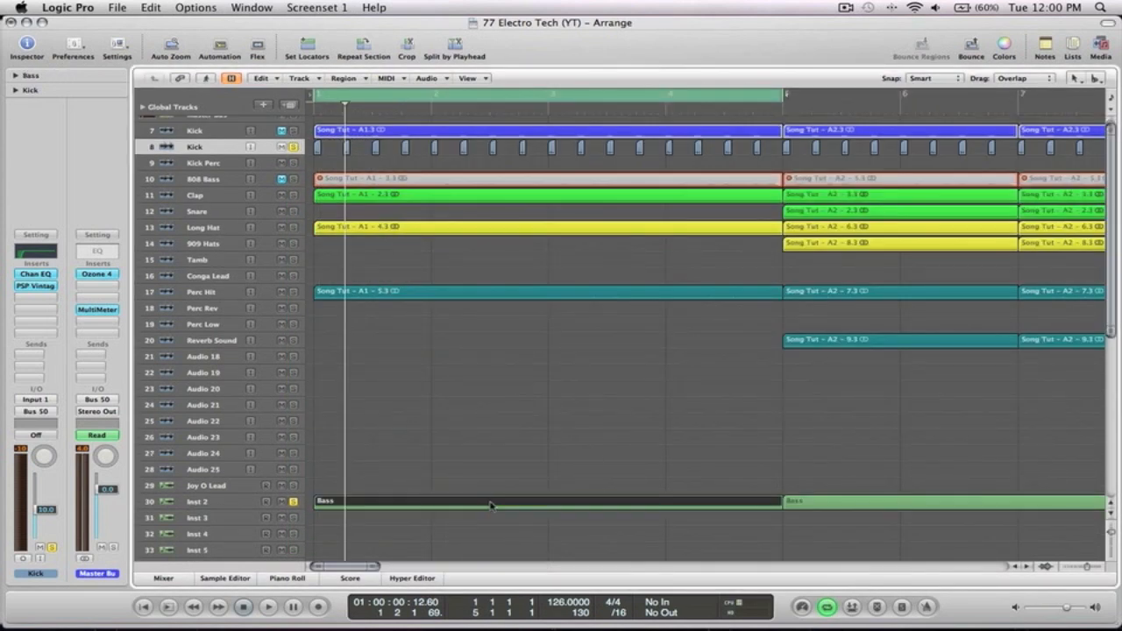
left_click(205, 502)
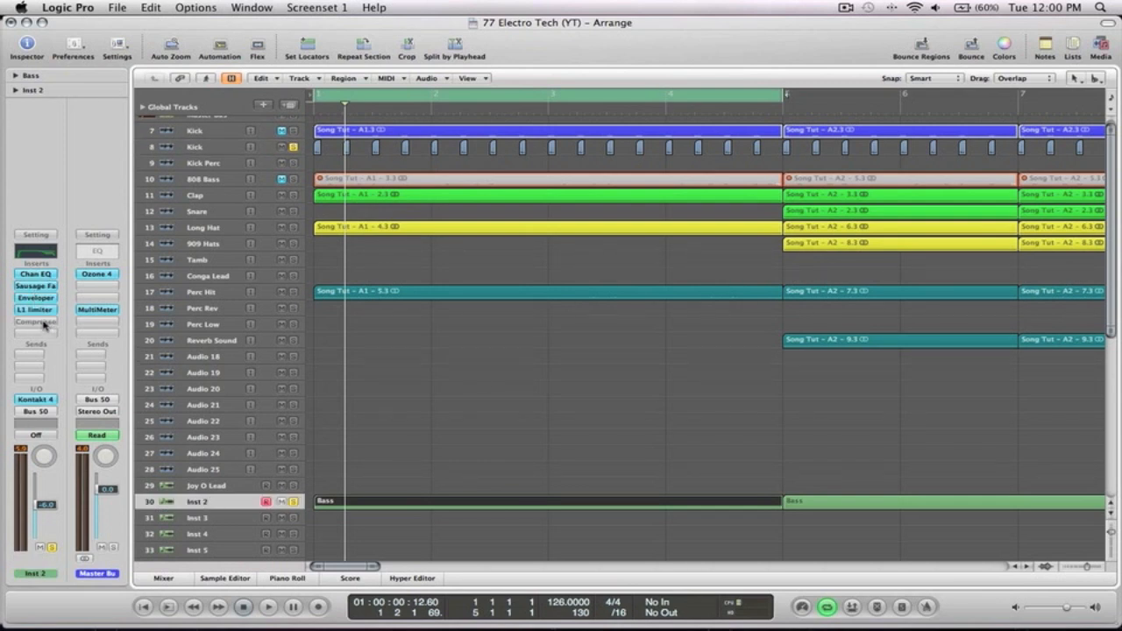
key("super+Left")
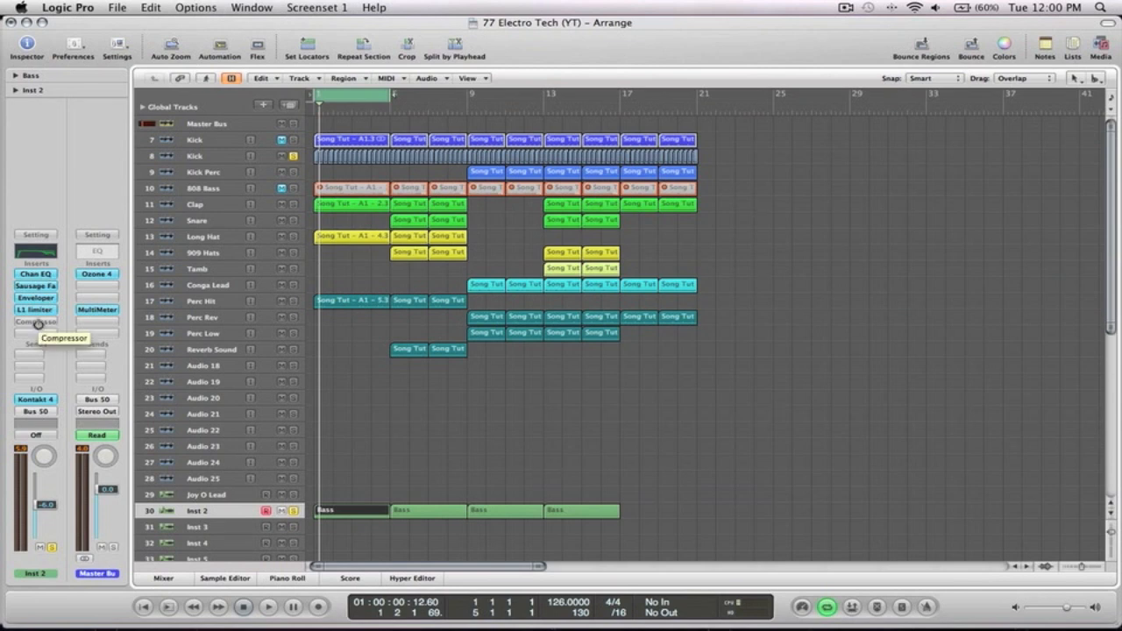
Step: Play the soloed kick and bass once more and clear the solos on Kick track 8 and Inst 2
left_click(375, 383)
key("space")
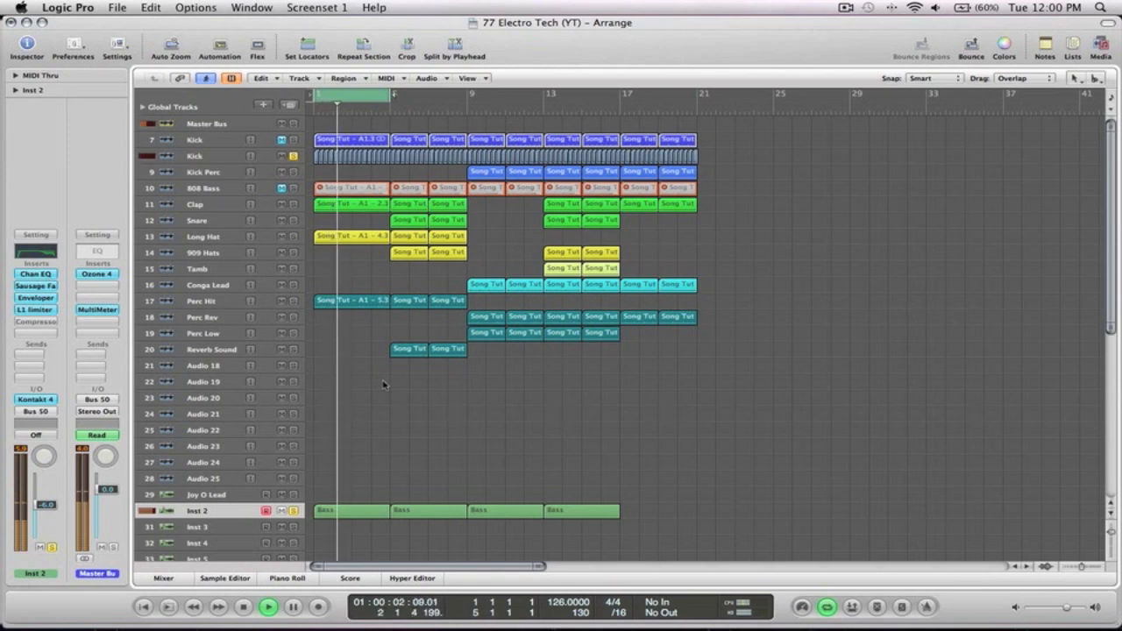
key("space")
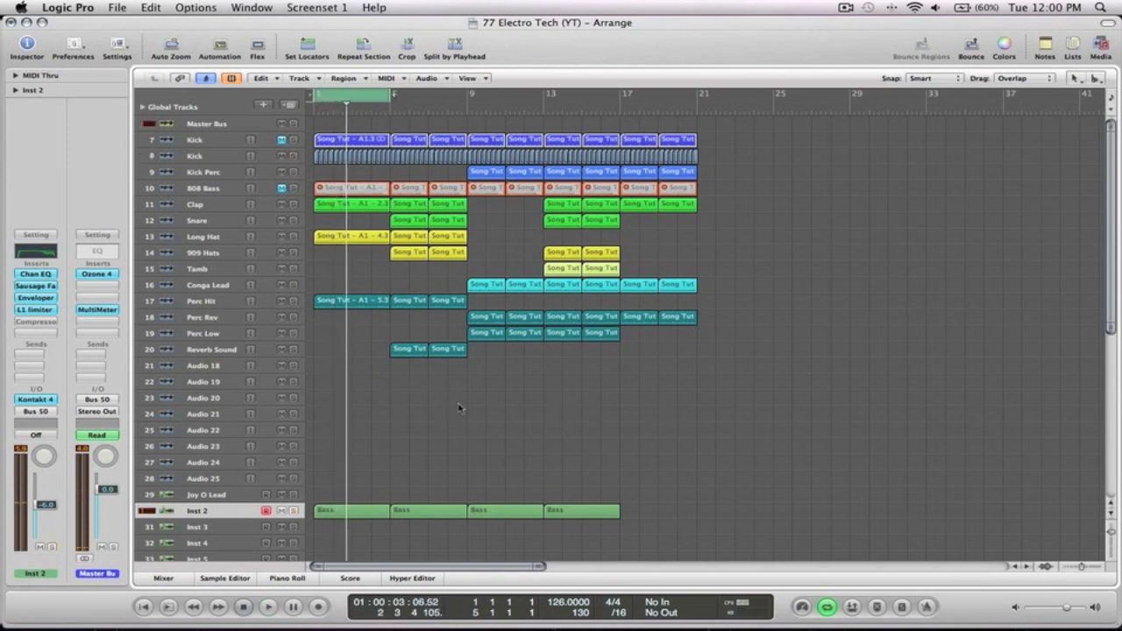
Step: Play the full arrangement from the start and move the cycle range to bars 5 to 9
key("Return")
key("space")
left_click_drag(359, 95, 436, 99)
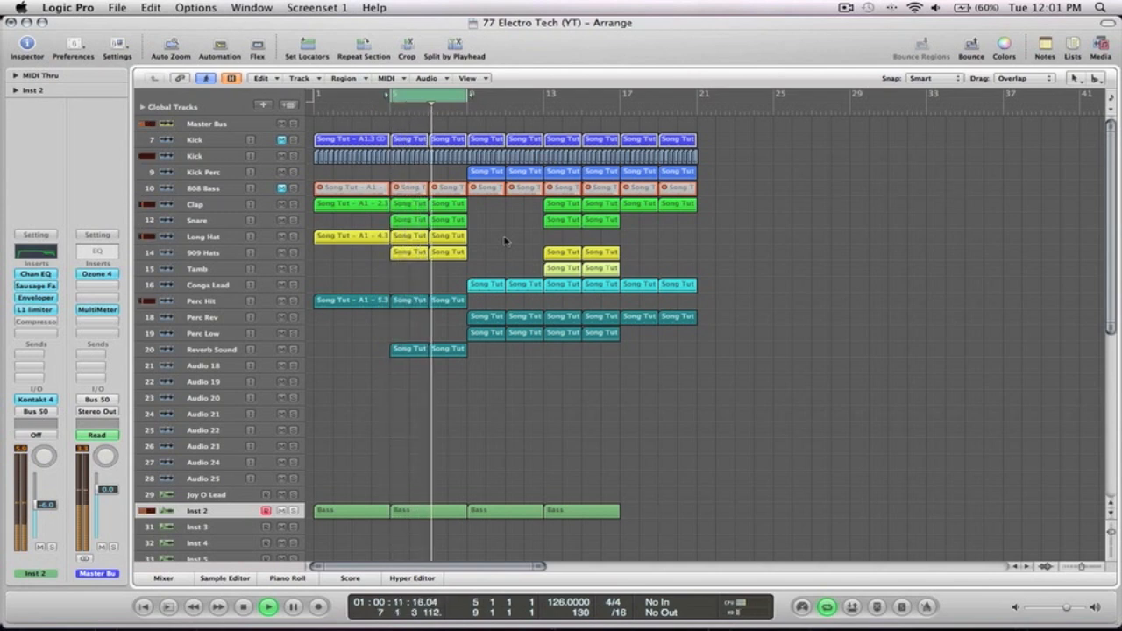
key("space")
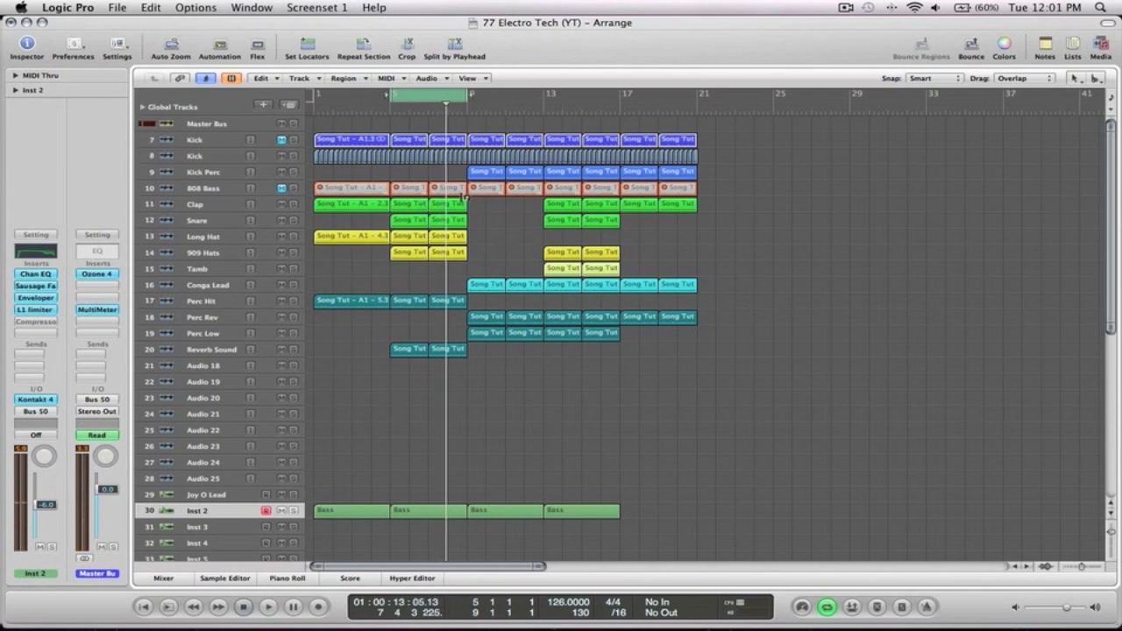
Step: Recolor all regions on Kick track 8 dark blue to match the other kick track
key("super+a")
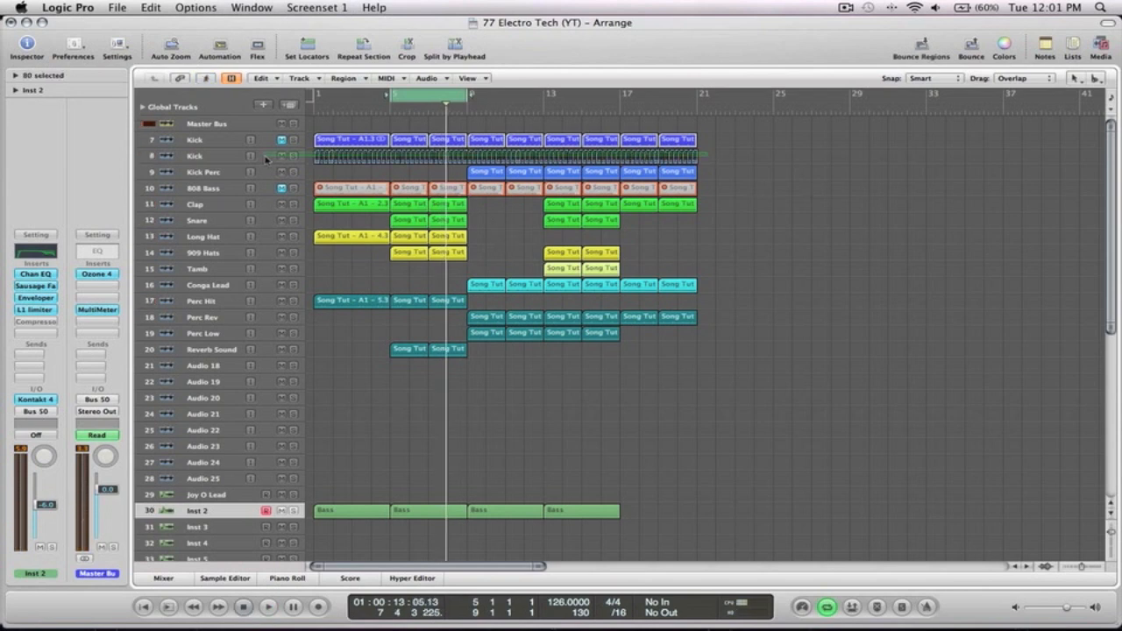
key("alt+c")
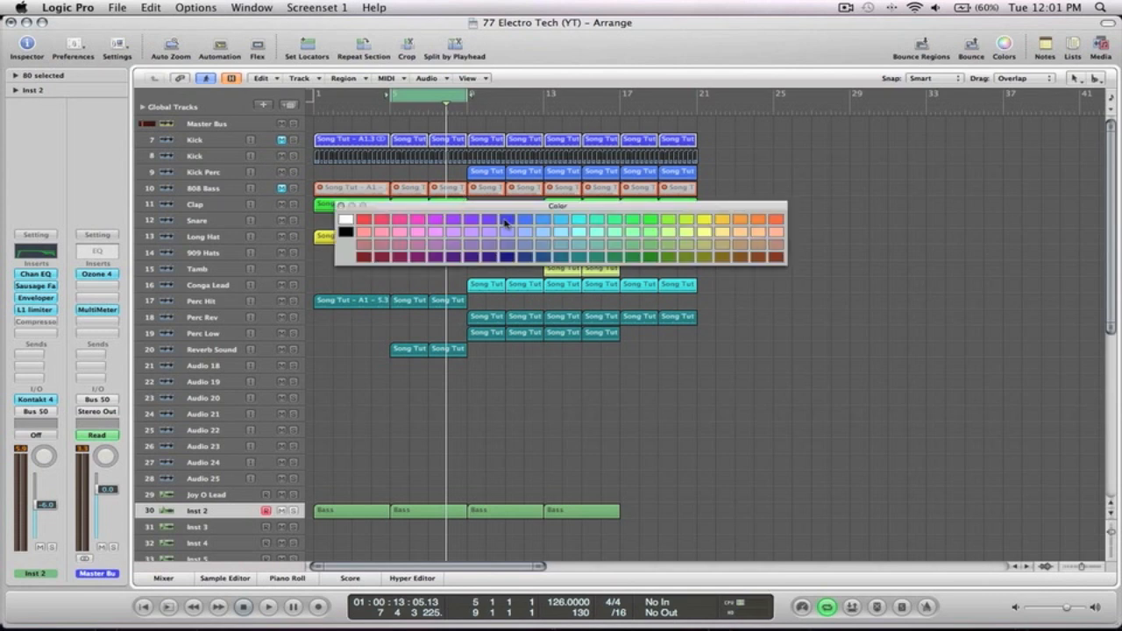
key("alt+c")
left_click(777, 183)
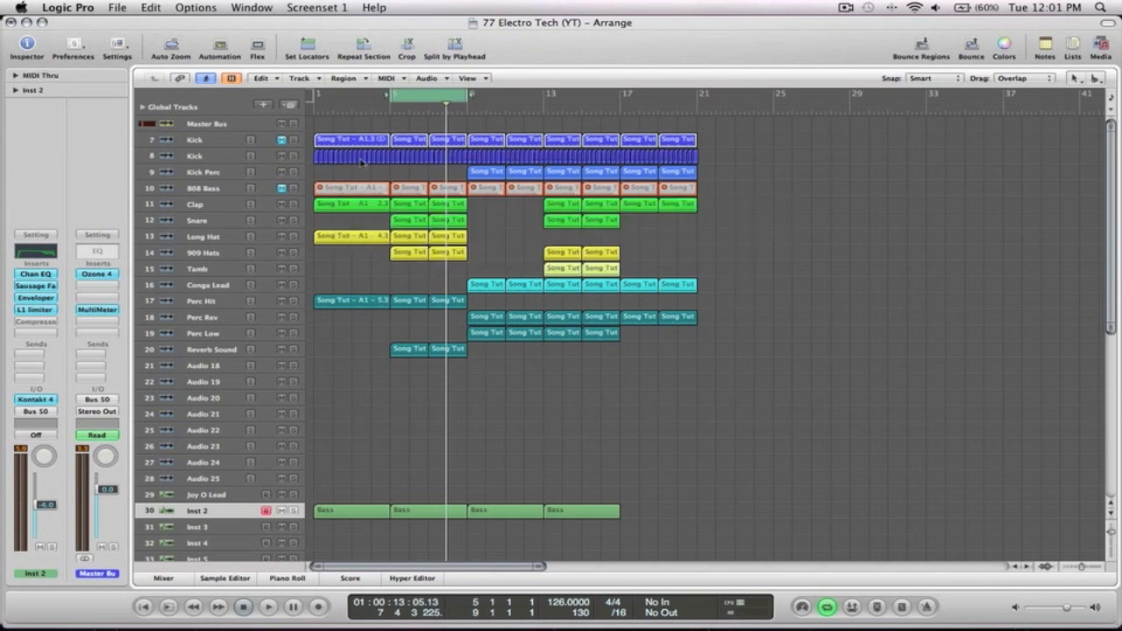
Step: Mute all regions on Kick track 7 and hide that track from the arrangement
left_click(194, 140)
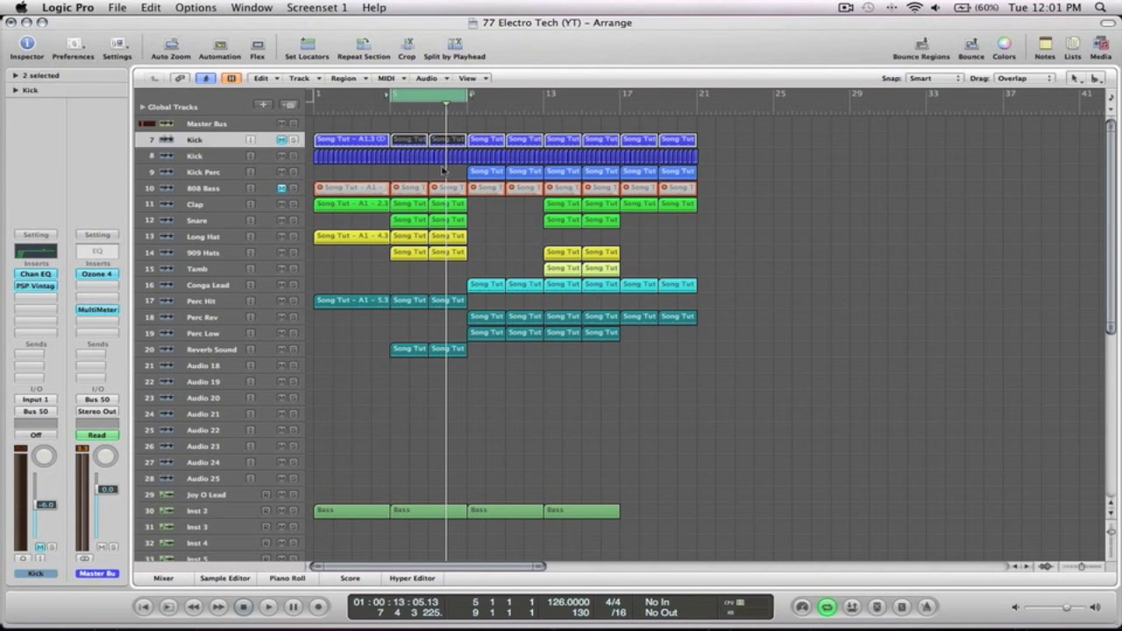
key("h")
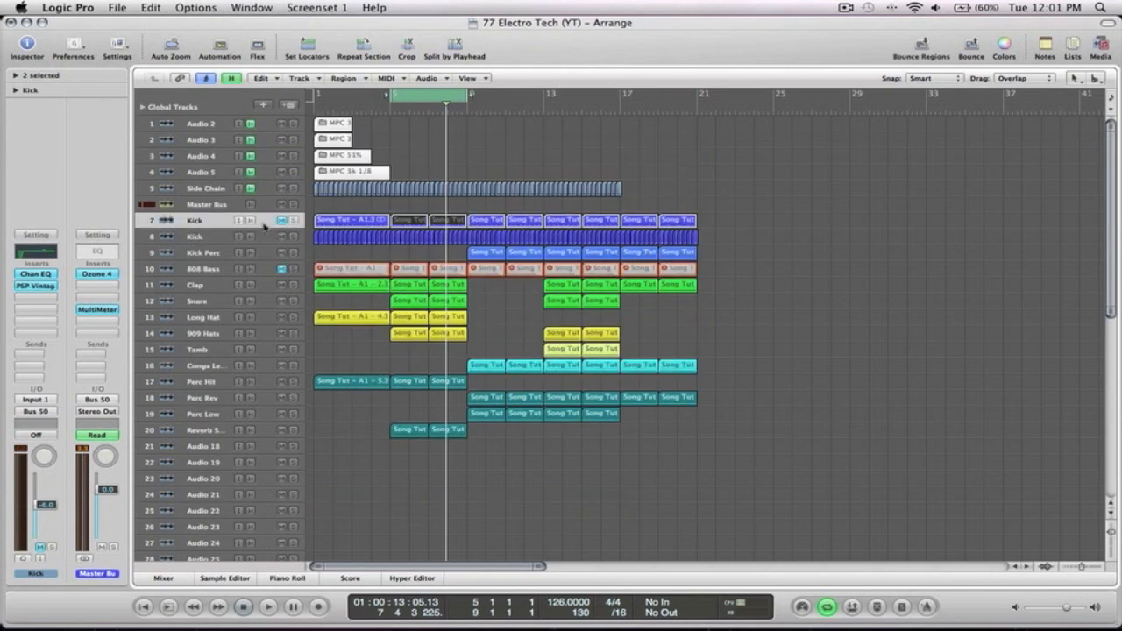
left_click(250, 221)
left_click_drag(724, 219, 365, 213)
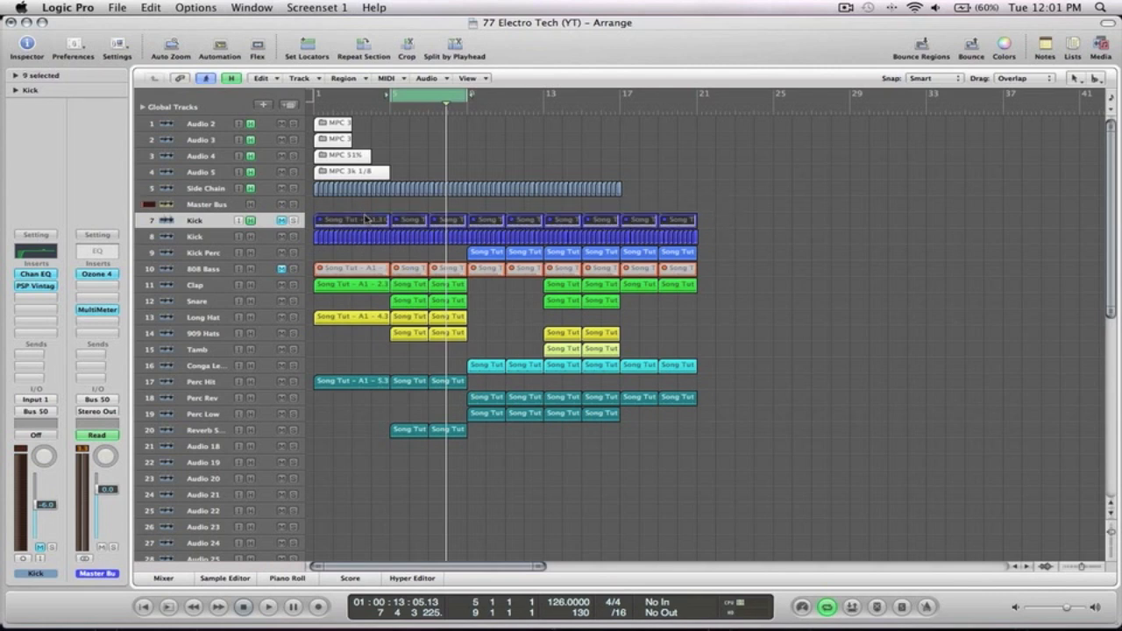
key("h")
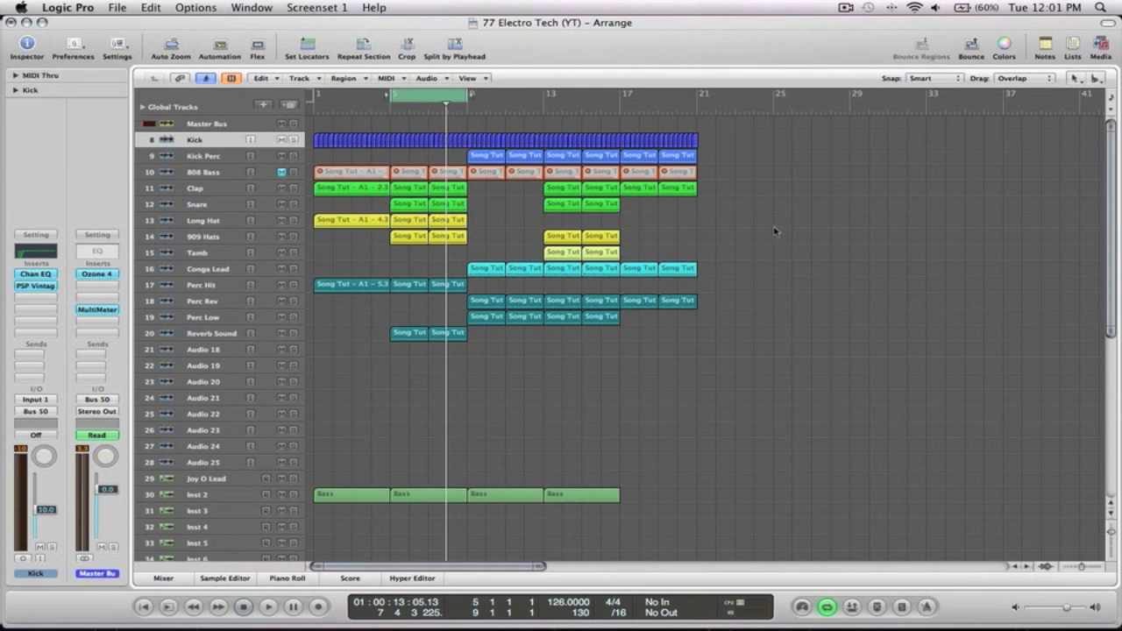
Step: Hide the muted 808 Bass track from the arrangement
left_click(210, 173)
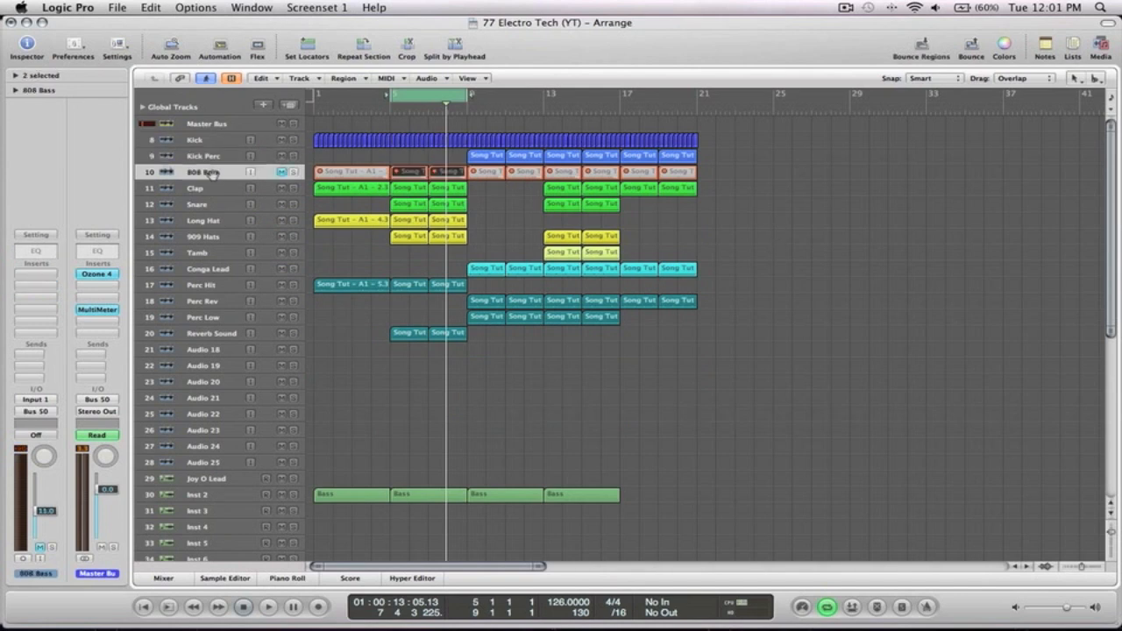
left_click(736, 179)
key("h")
left_click(251, 270)
key("h")
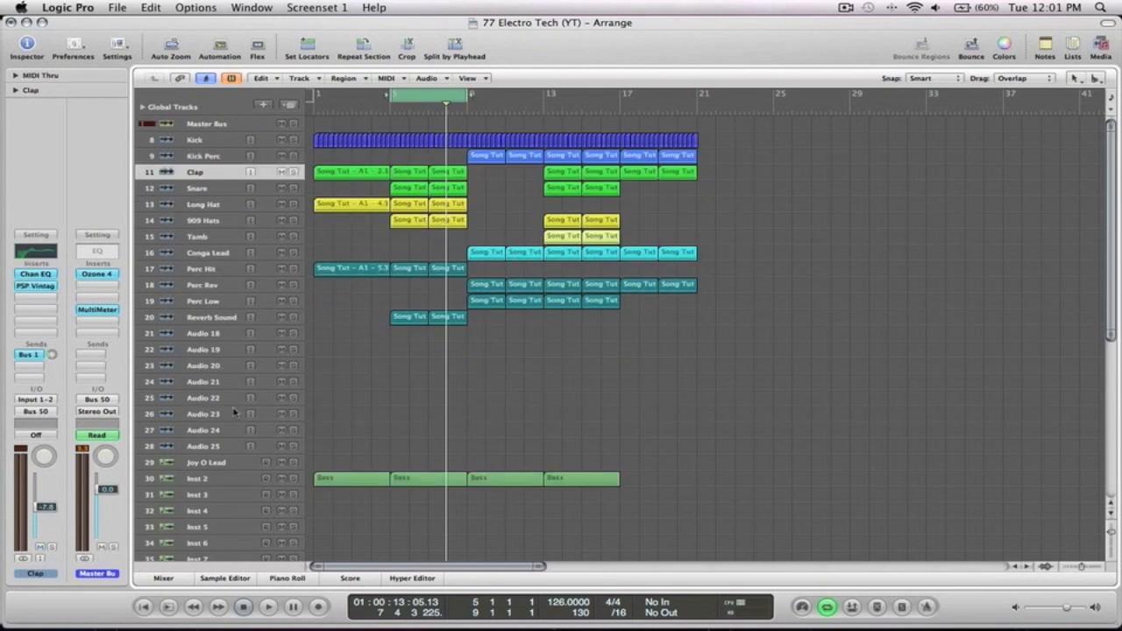
Step: Rename the Inst 2 track to Bass and play the cycled section
double_click(202, 479)
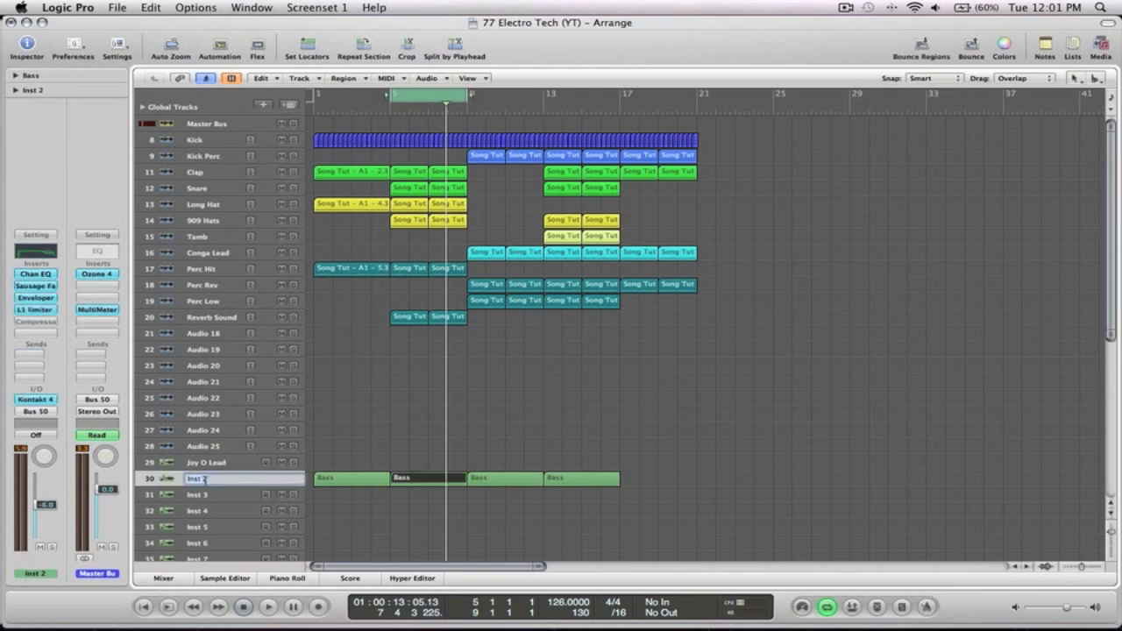
type("Bass")
key("Return")
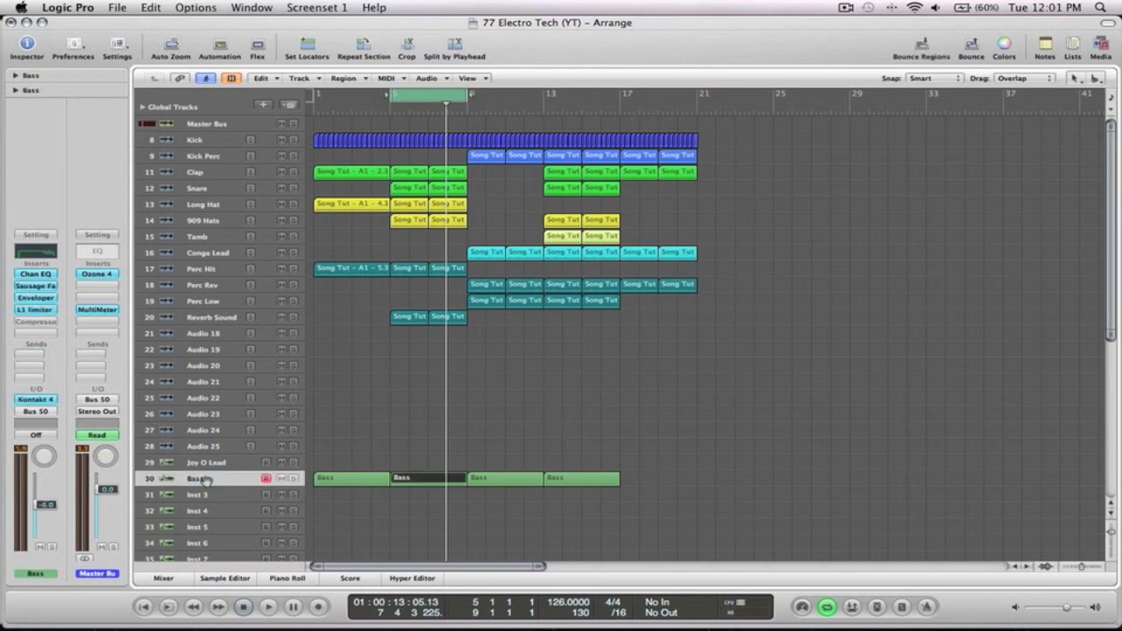
left_click(551, 415)
key("space")
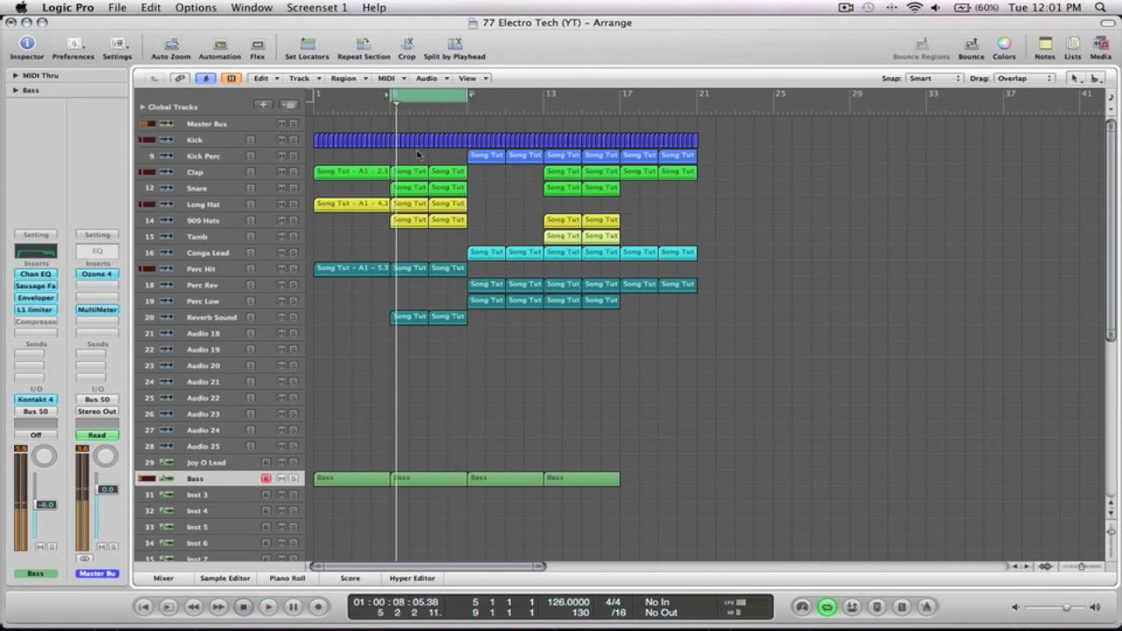
Step: Check the notes of the Bass region at bars 5 to 9 in the Piano Roll, and close the editor
double_click(419, 478)
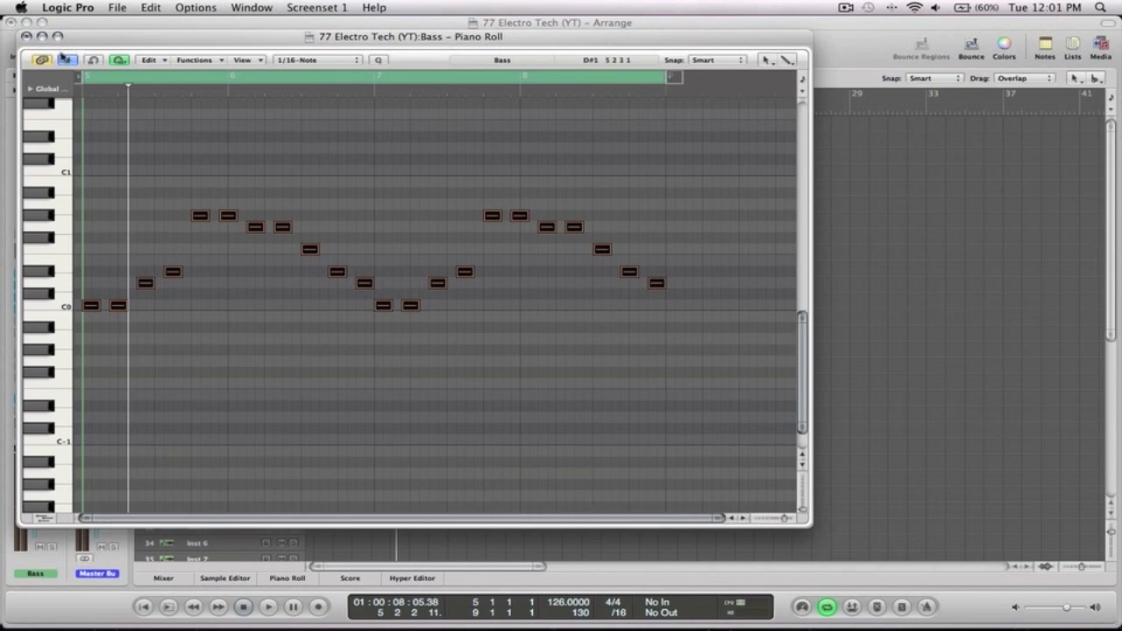
left_click(26, 36)
left_click(392, 364)
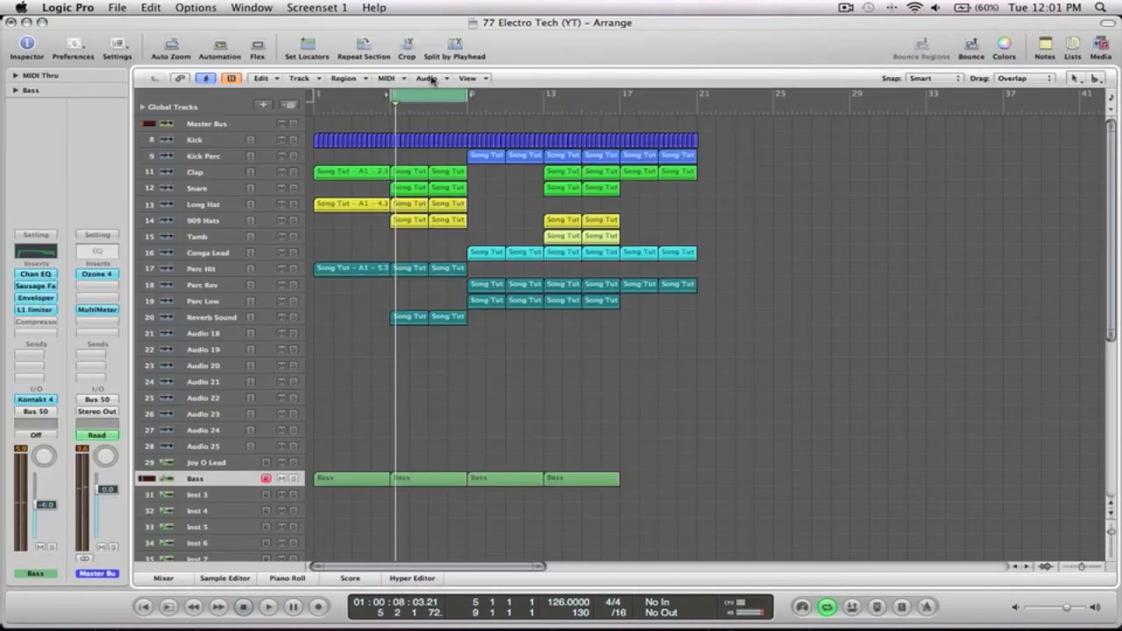
Step: Move the cycle range to bars 1 to 5, open the first Bass region in the Piano Roll and play it
left_click_drag(429, 94, 347, 96)
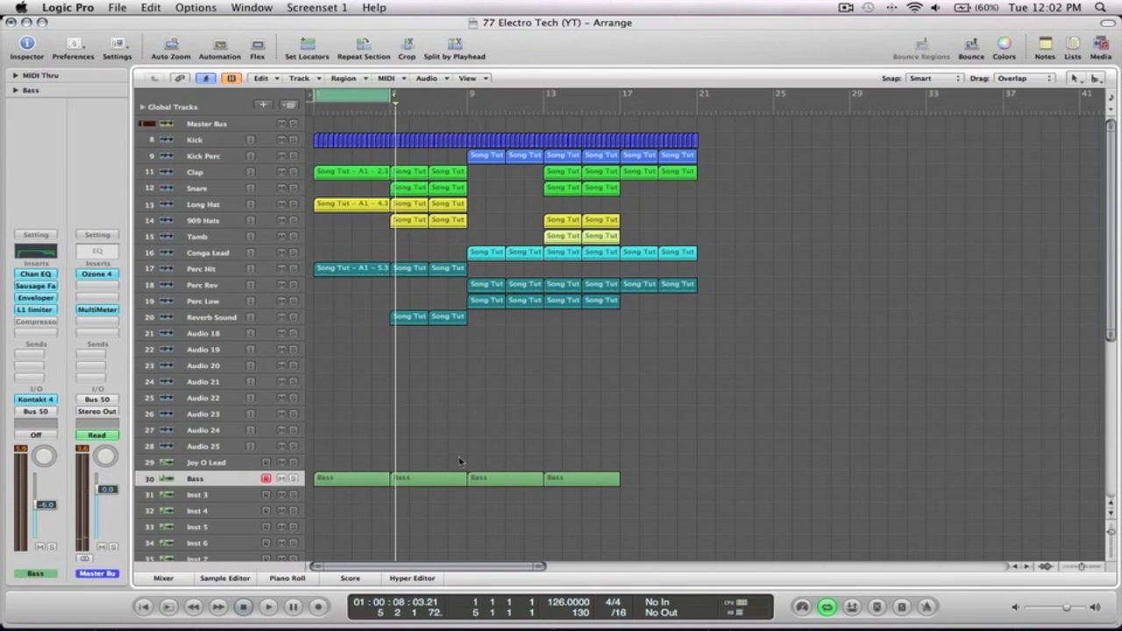
left_click_drag(516, 544, 351, 426)
left_click(426, 368)
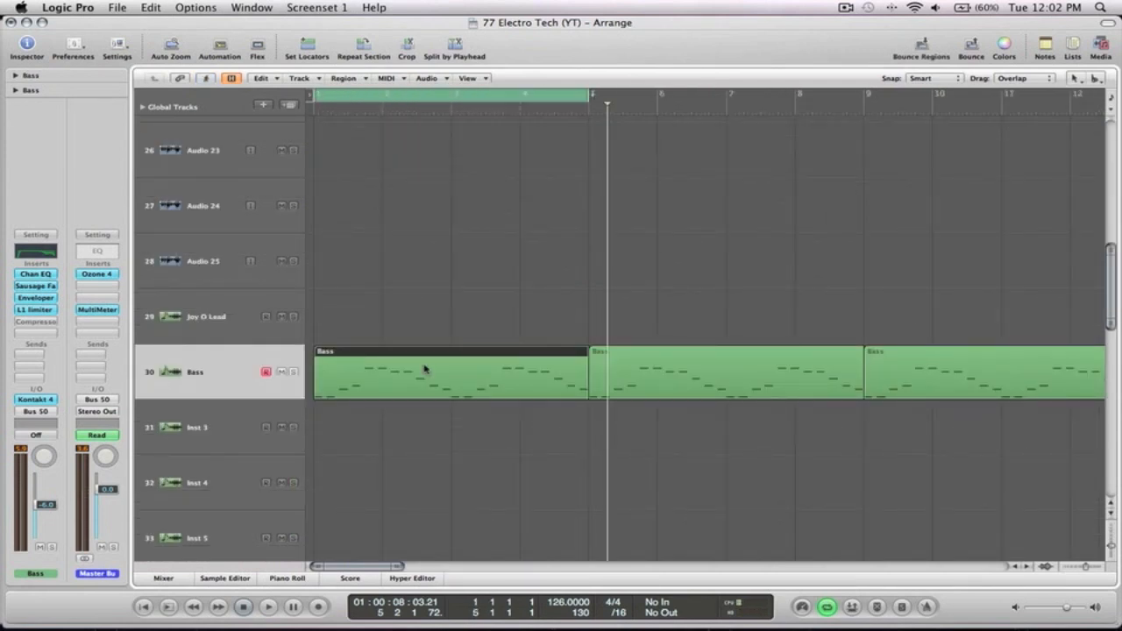
double_click(424, 370)
key("space")
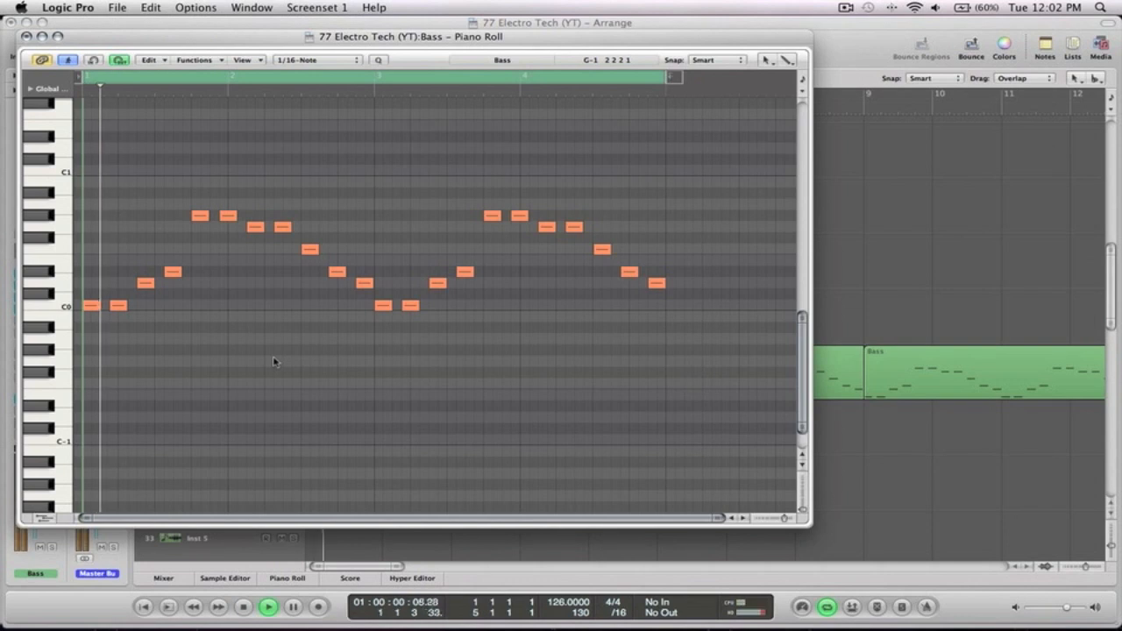
key("space")
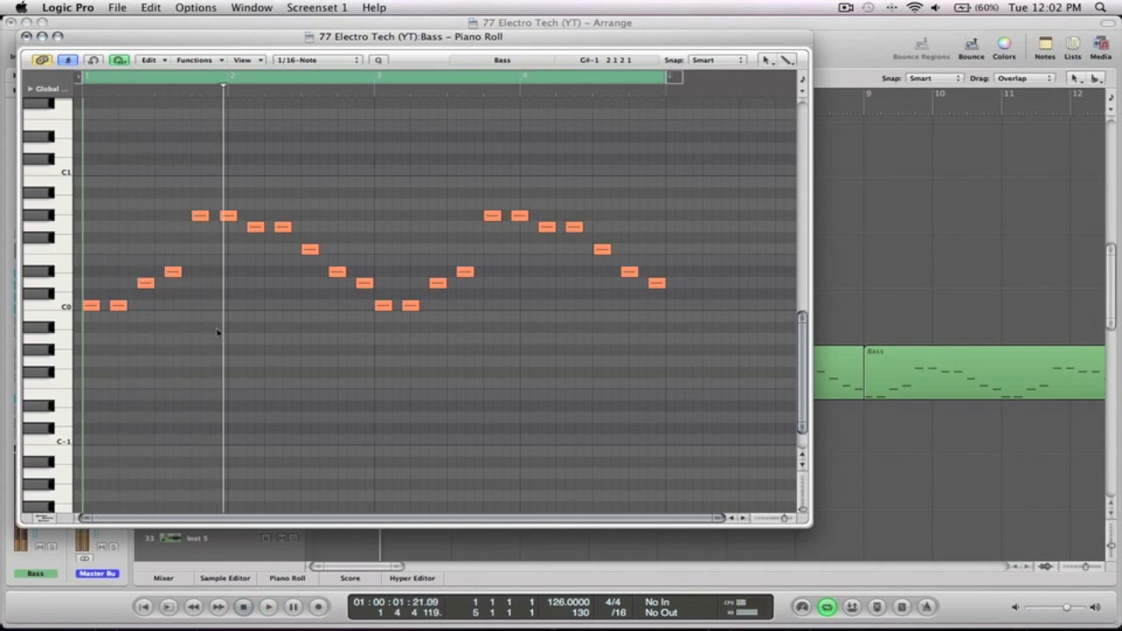
Step: Lower the fourth, fifth and sixth bass notes to the pitch of the third note and play the result
left_click_drag(173, 275, 173, 285)
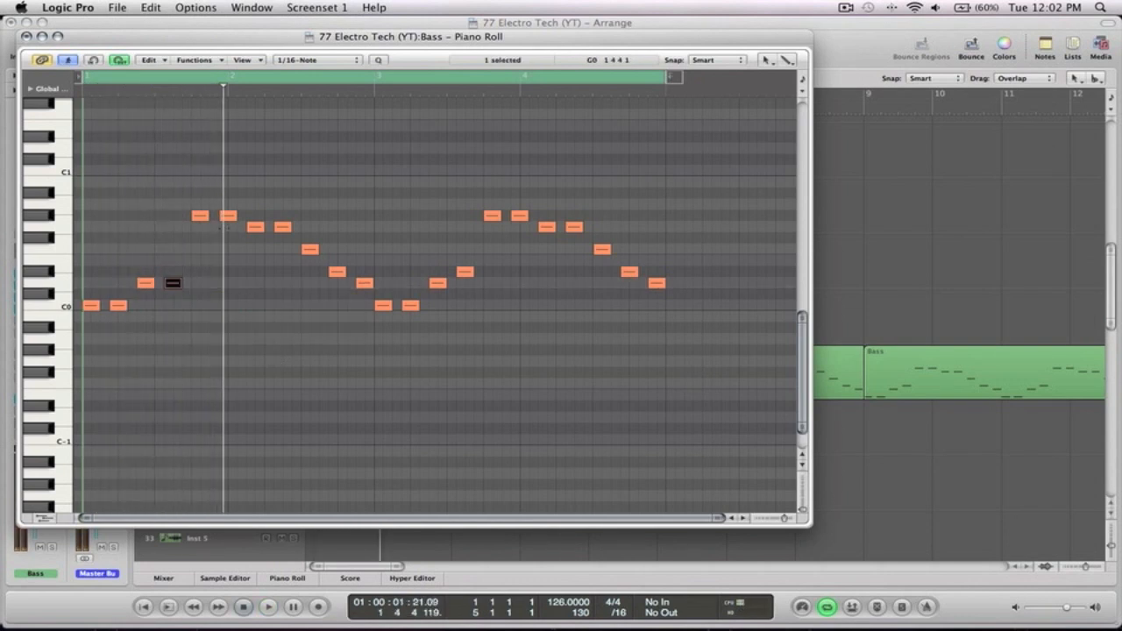
left_click_drag(230, 229, 200, 282)
key("space")
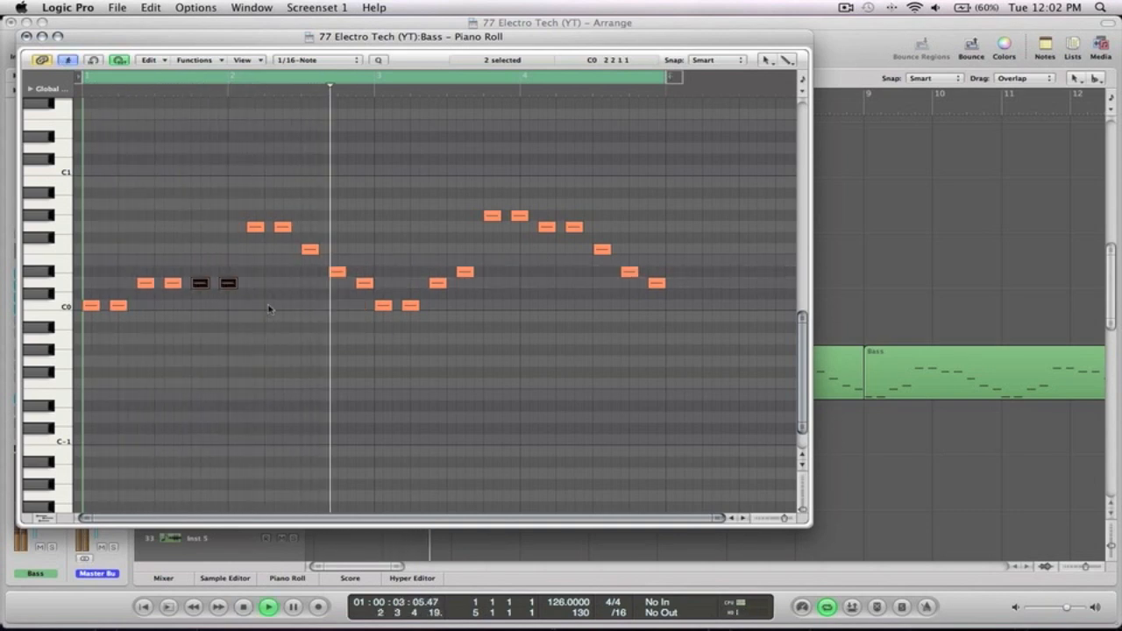
key("space")
Step: Delete all bass notes from bar 3 onward and lower the two high notes at the start of bar 2 to D0
left_click_drag(675, 319, 390, 215)
key("Delete")
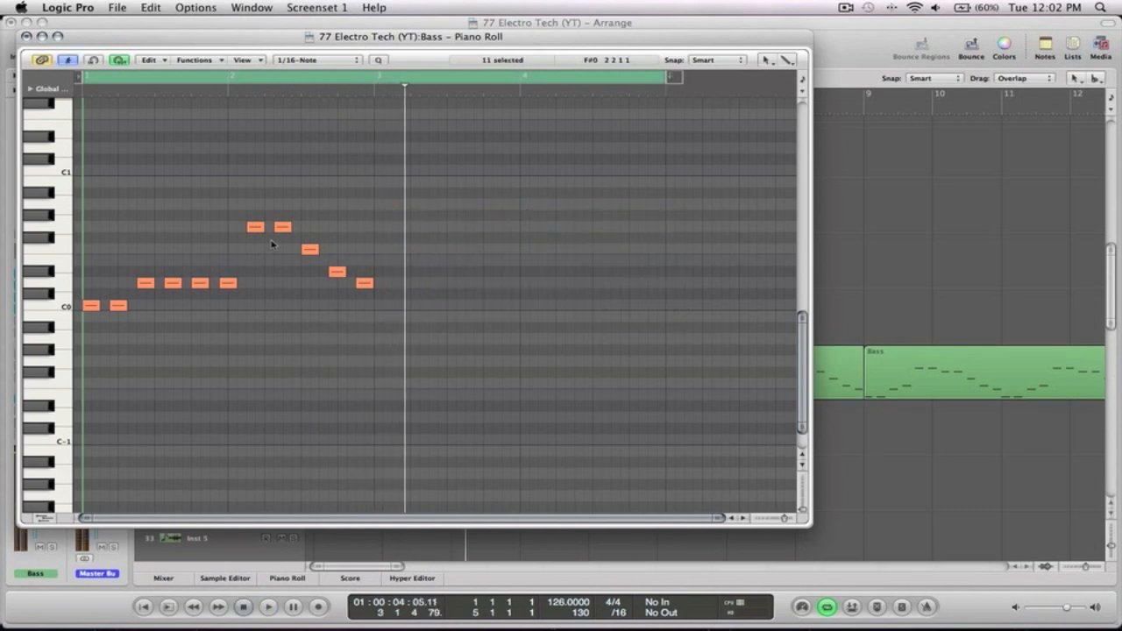
left_click(282, 227)
left_click(255, 227, "shift")
left_click_drag(255, 227, 255, 285)
Step: Copy the two-bar bass pattern from bars 1 and 2 to bar 3 and play the full phrase
left_click_drag(373, 317, 81, 233)
left_click_drag(92, 308, 382, 308)
left_click(523, 167)
key("space")
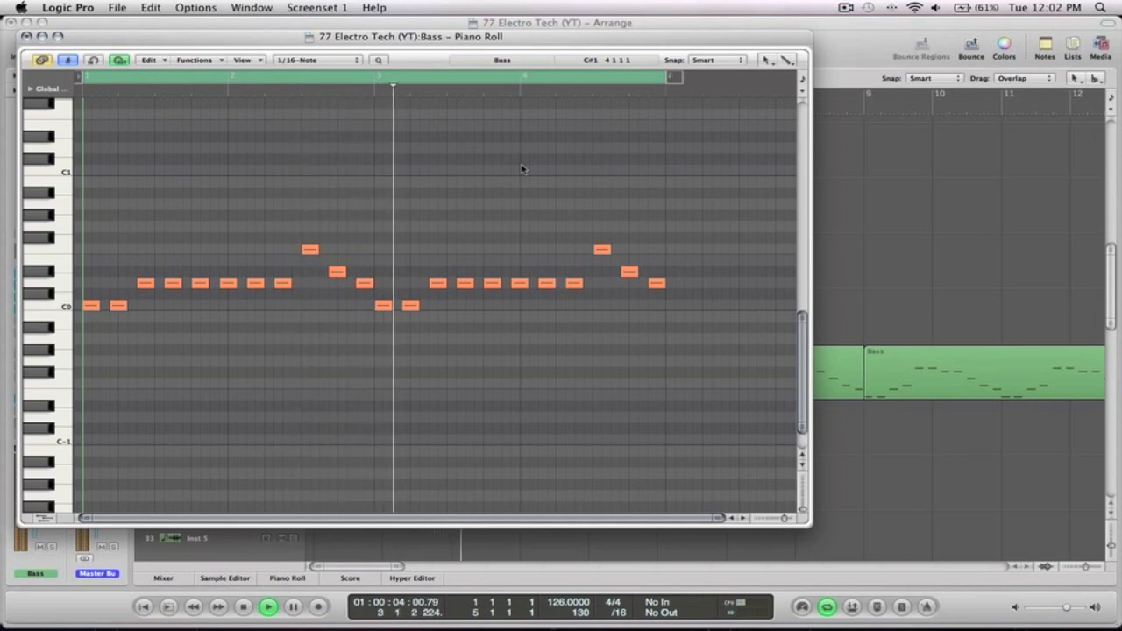
Step: Close the Piano Roll, move the cycle range to bars 5 to 9 and listen to the arrangement
key("super+Left")
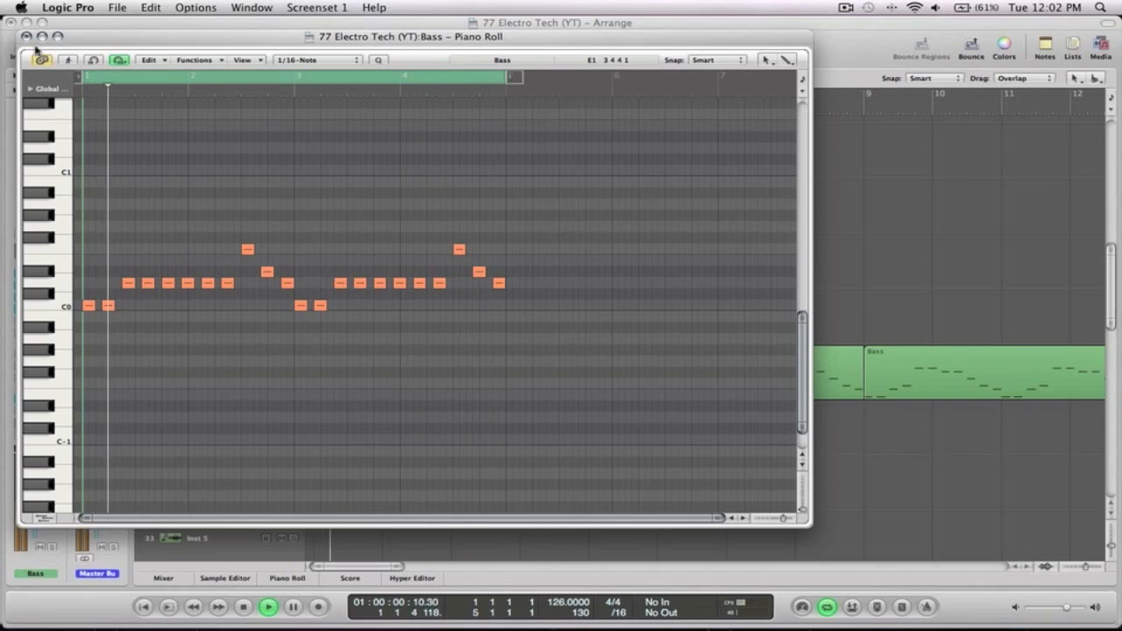
key("super+w")
key("z")
left_click_drag(346, 95, 422, 94)
left_click(521, 480)
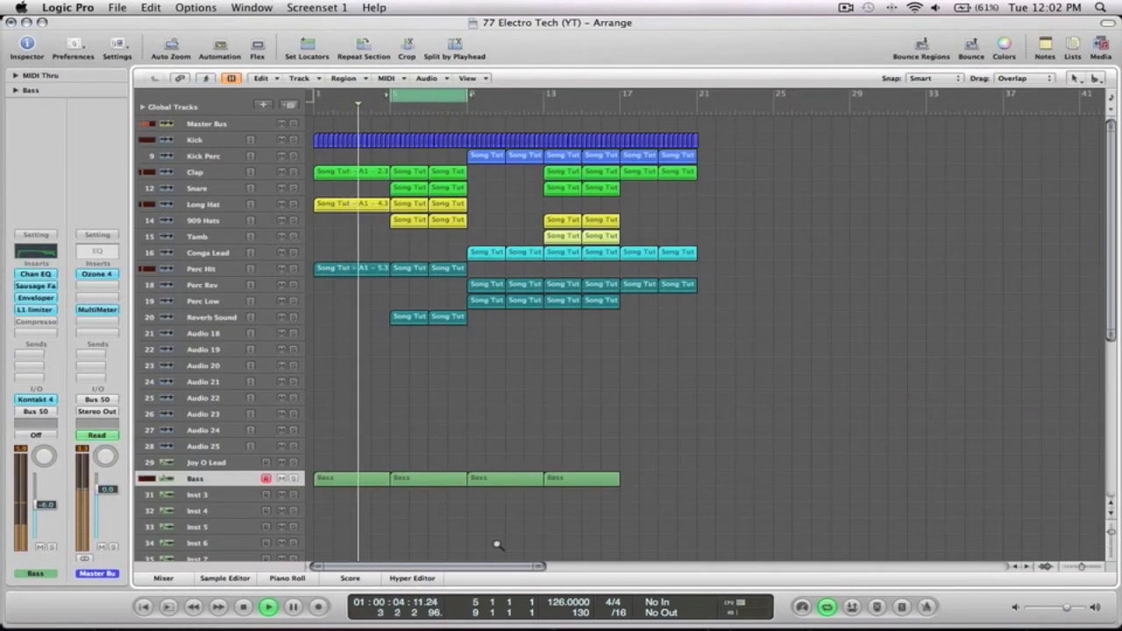
key("super+Right")
key("super+Right")
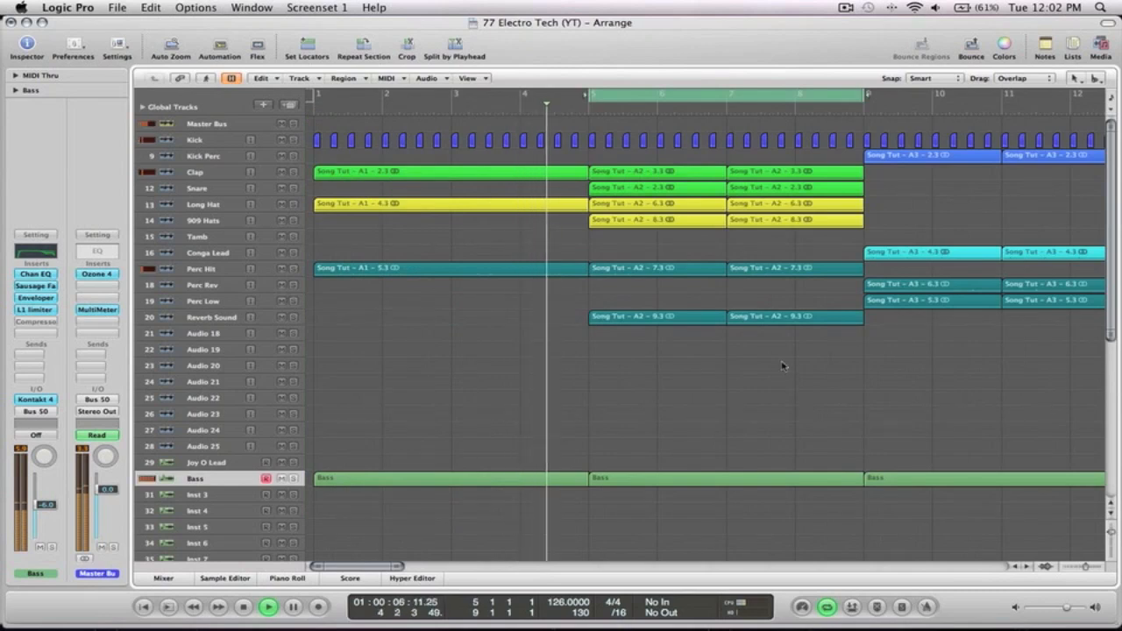
scroll(784, 374, "right", 2)
key("super+Left")
key("super+Left")
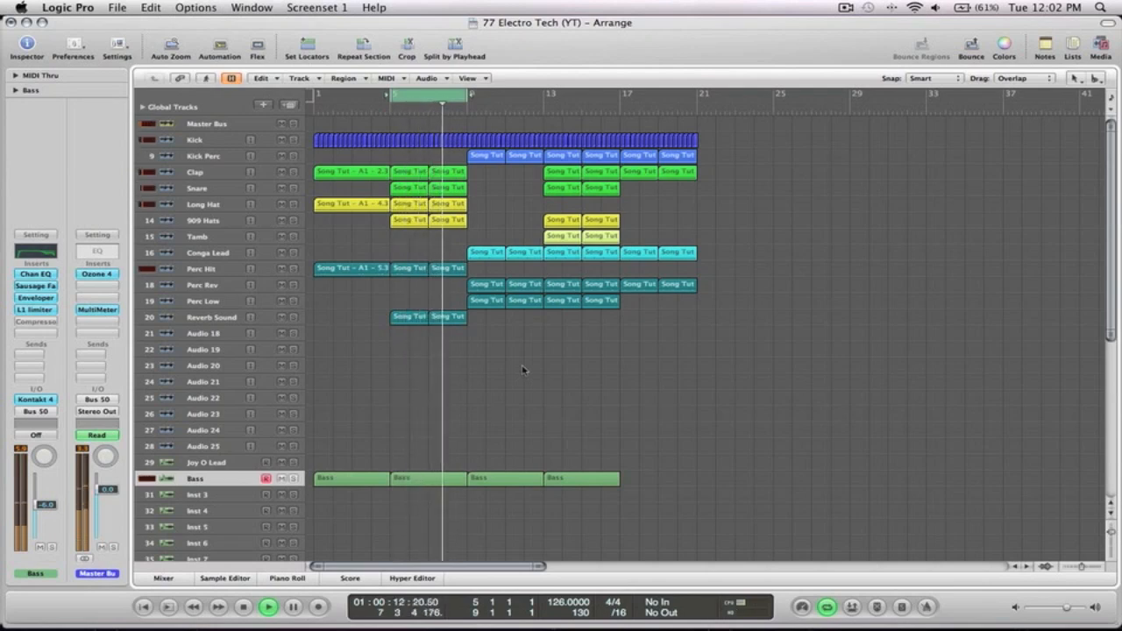
key("space")
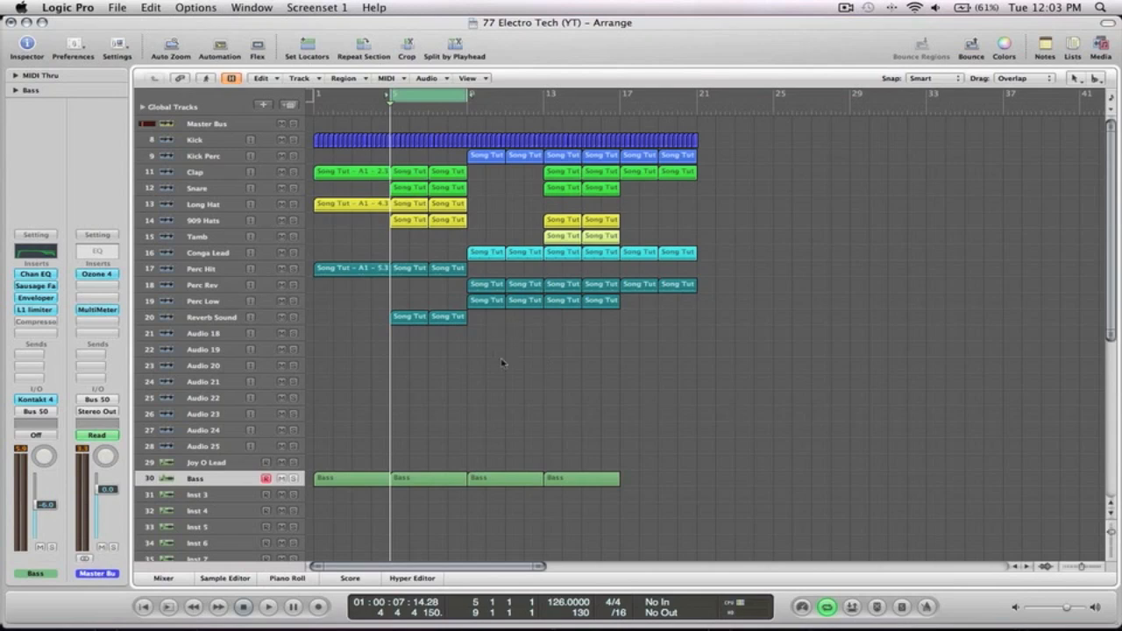
Step: Recolor all four Bass regions bright orange
left_click_drag(666, 489, 316, 465)
key("alt+c")
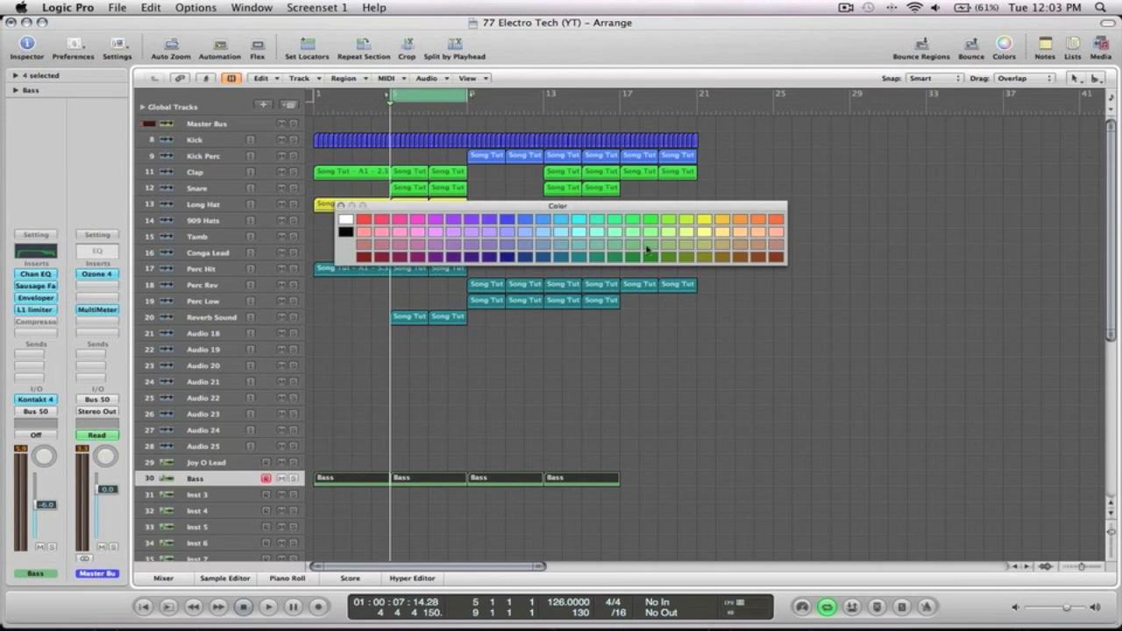
left_click(775, 220)
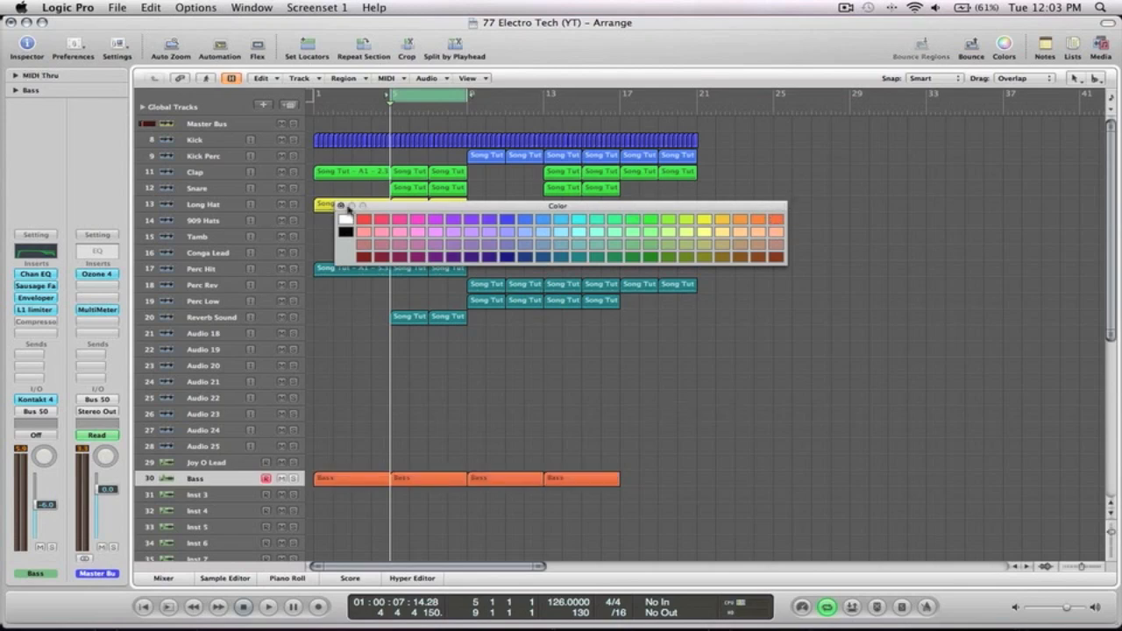
left_click(341, 205)
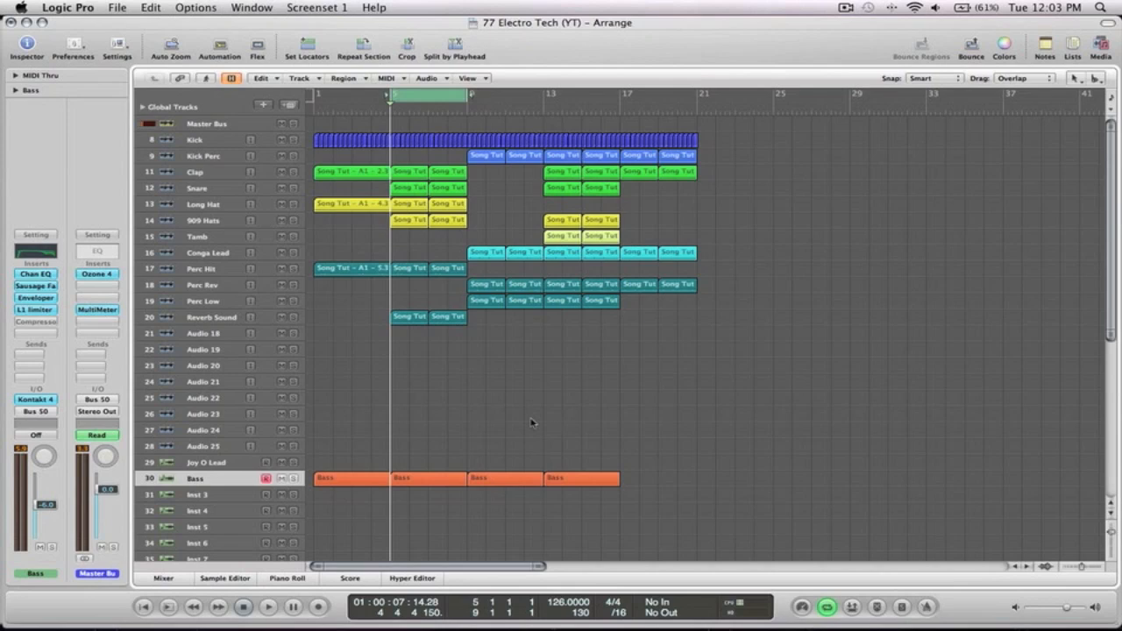
Step: Open the Massive synth on the Joy O Lead track and start a new sound
left_click(222, 464)
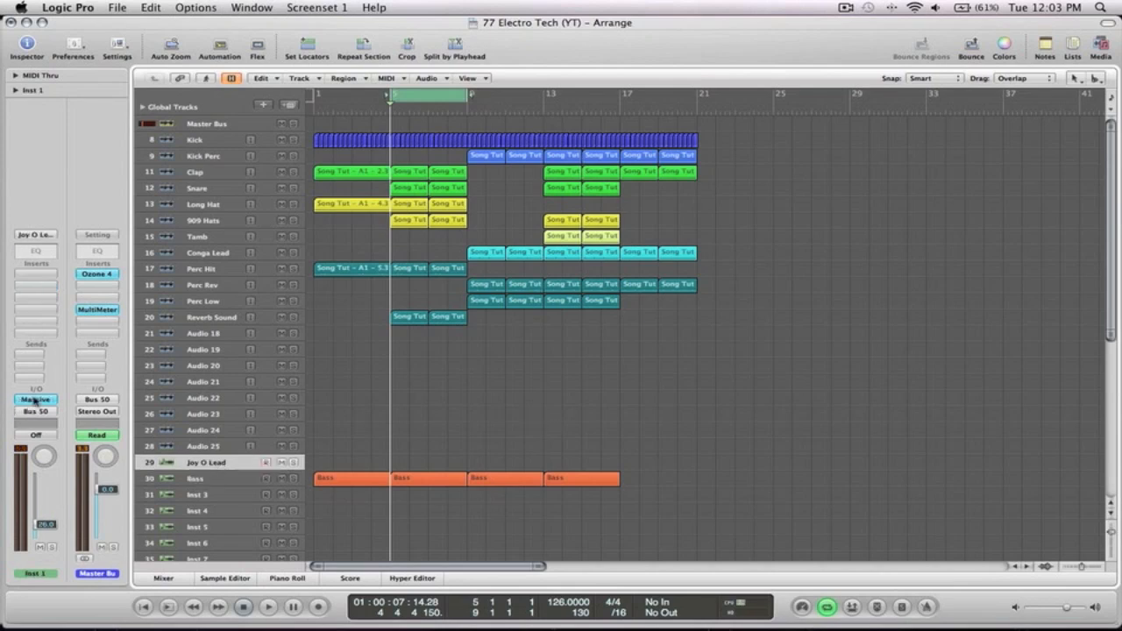
left_click(35, 399)
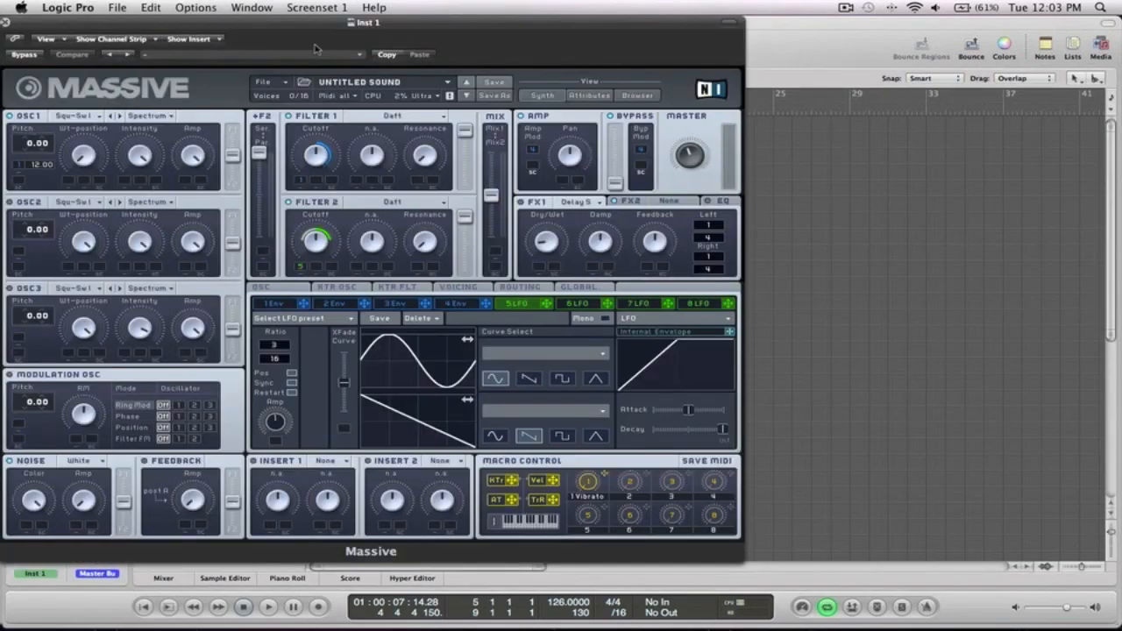
left_click_drag(299, 31, 571, 30)
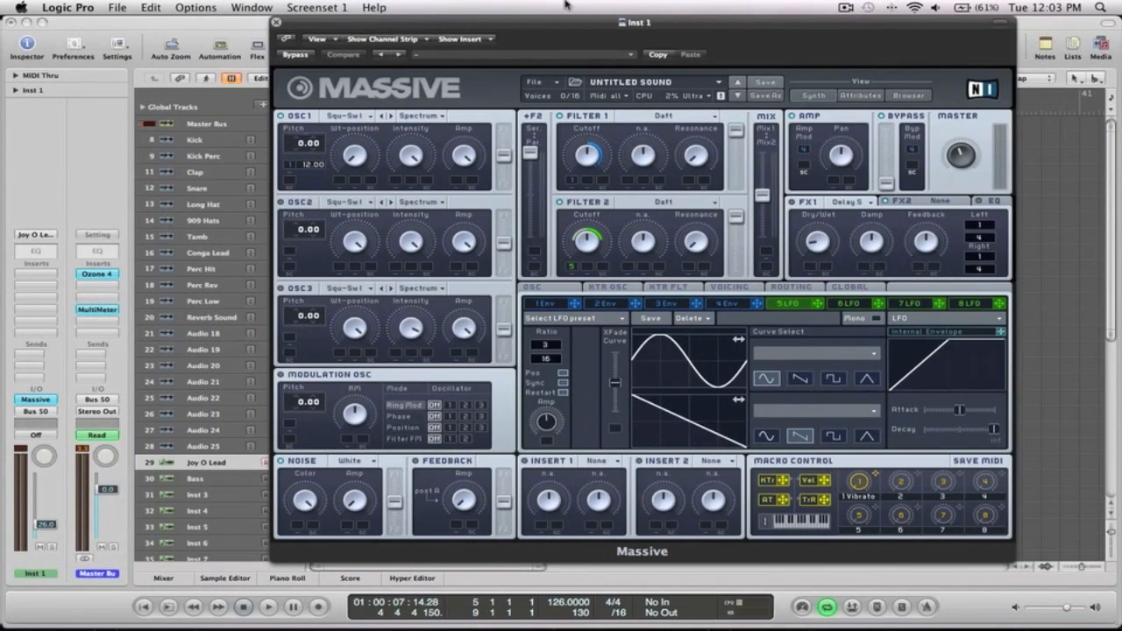
left_click(537, 82)
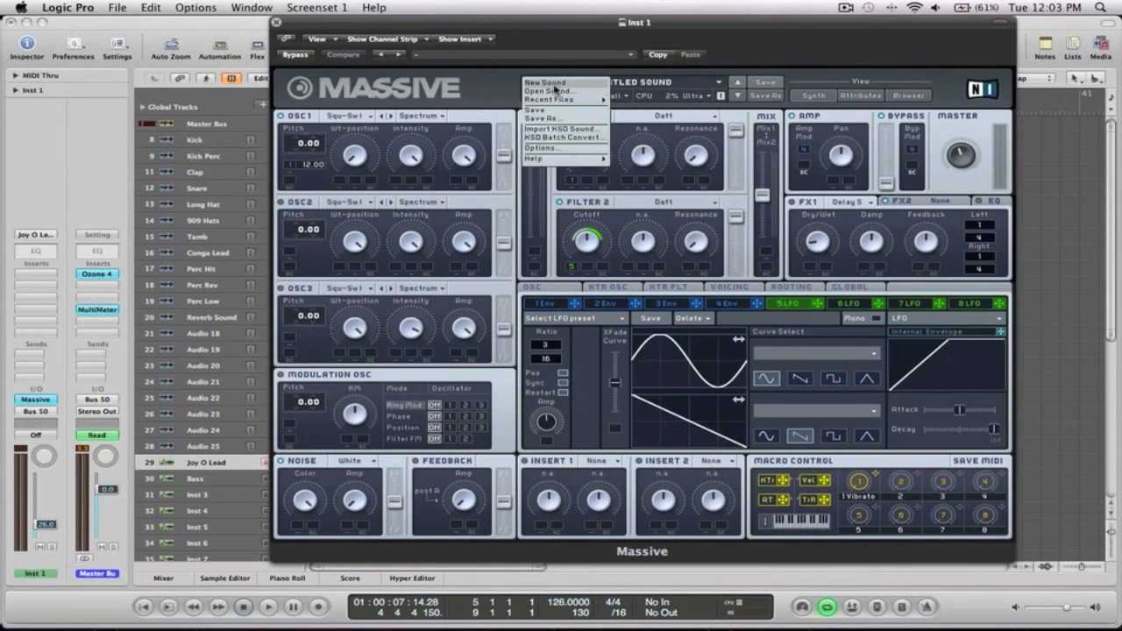
left_click(556, 83)
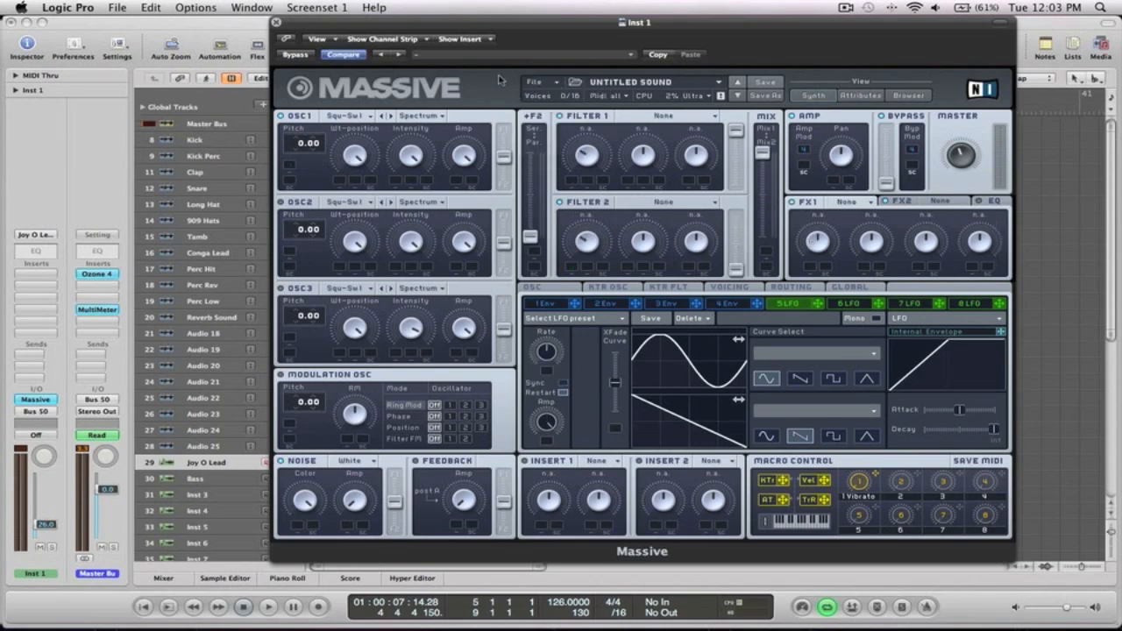
left_click_drag(512, 27, 618, 14)
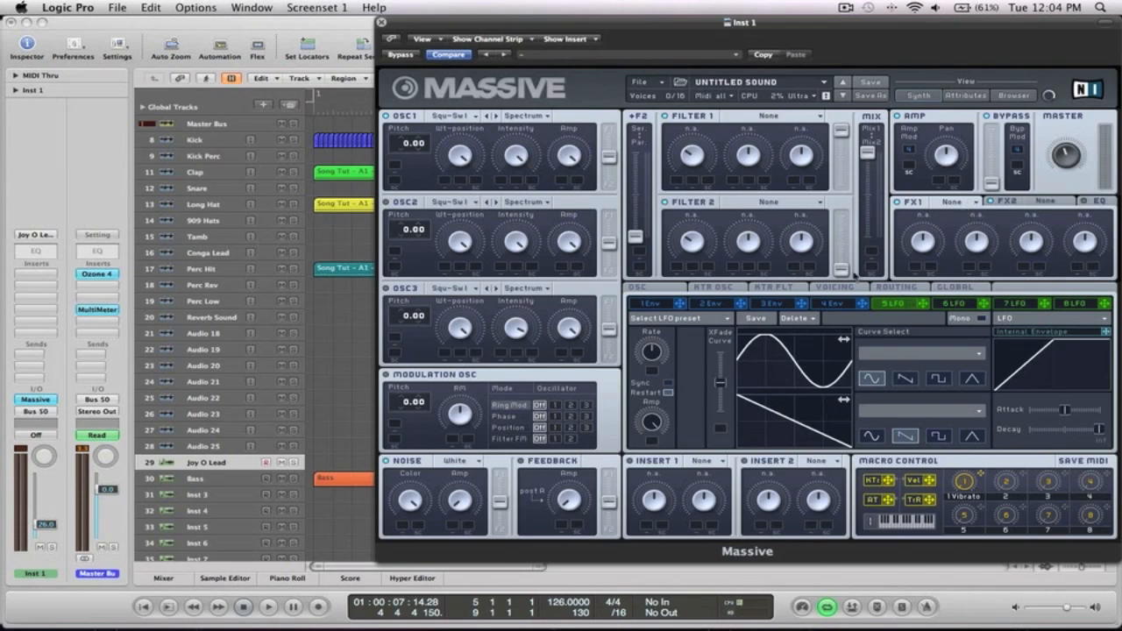
Step: Shorten the release of envelope 4 in Massive
left_click(833, 303)
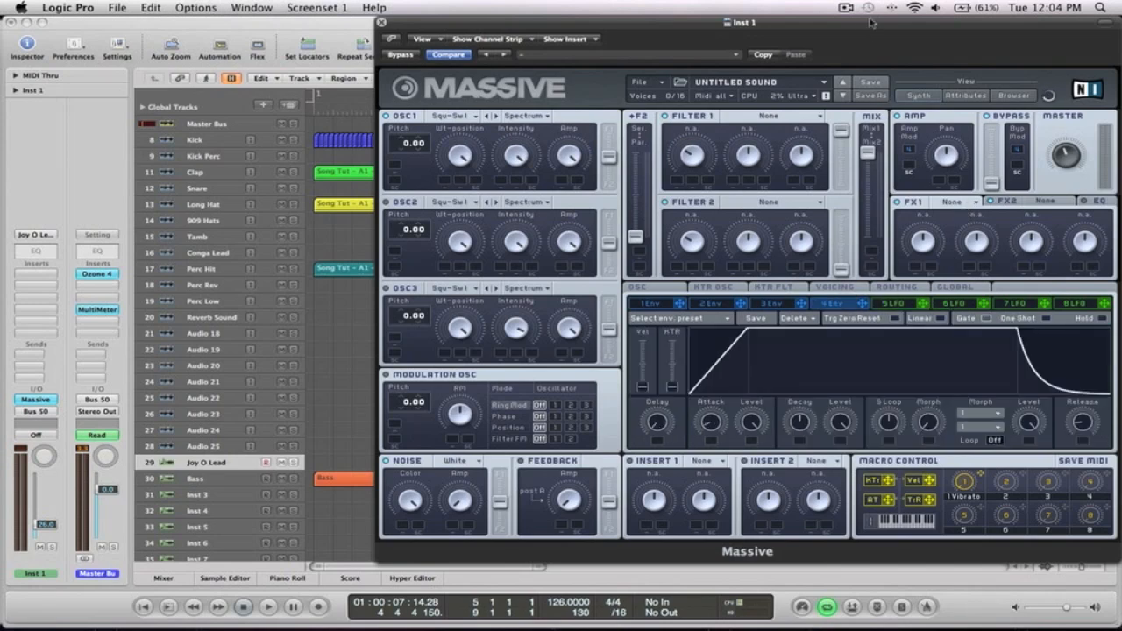
left_click_drag(872, 22, 788, 22)
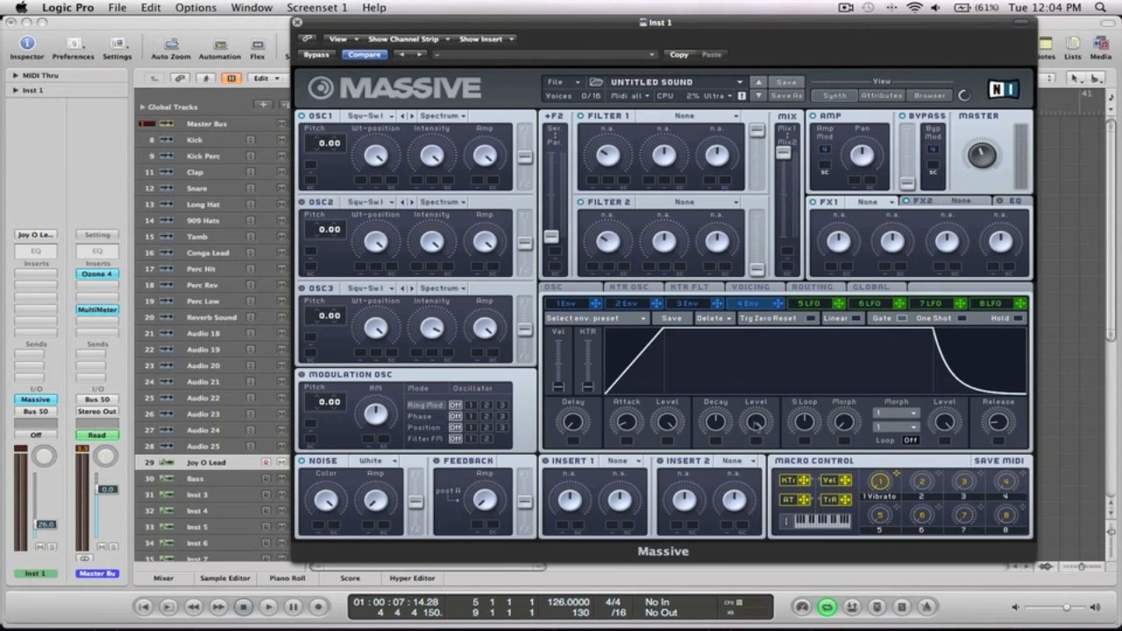
left_click_drag(998, 422, 1009, 475)
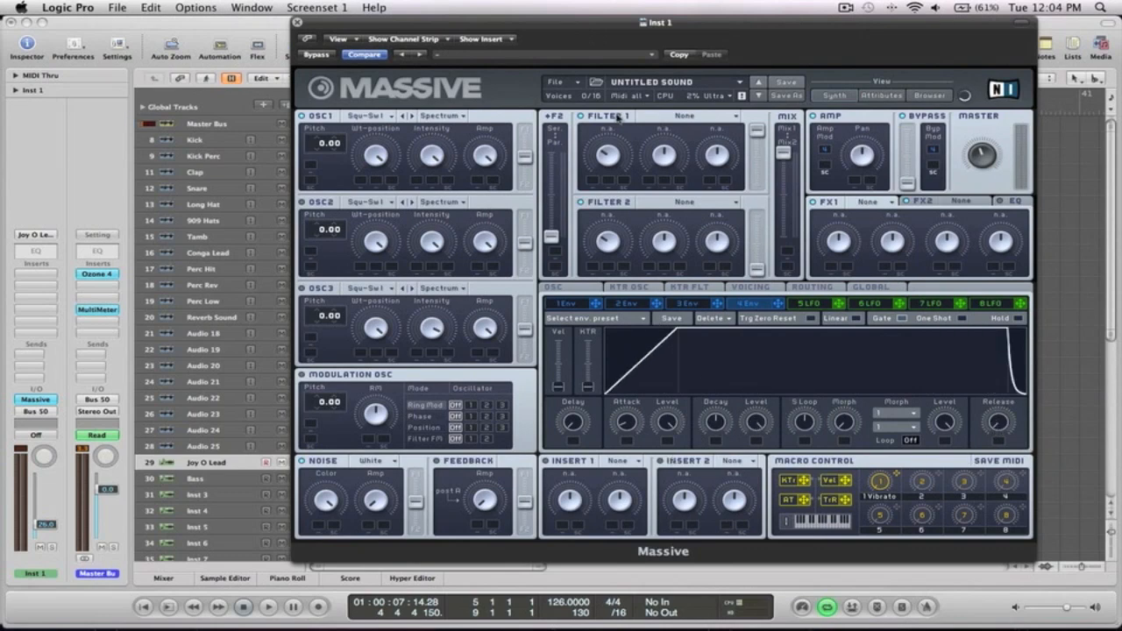
Step: Choose the Square-Saw I wavetable for oscillator 1
left_click(367, 117)
left_click(369, 121)
left_click(389, 117)
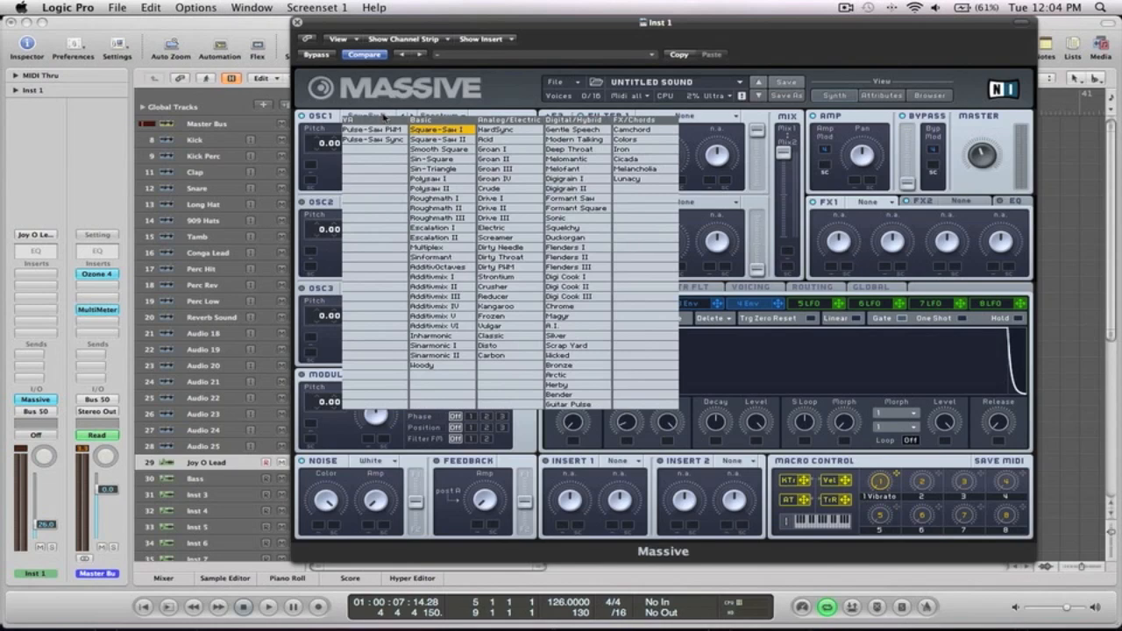
left_click(458, 132)
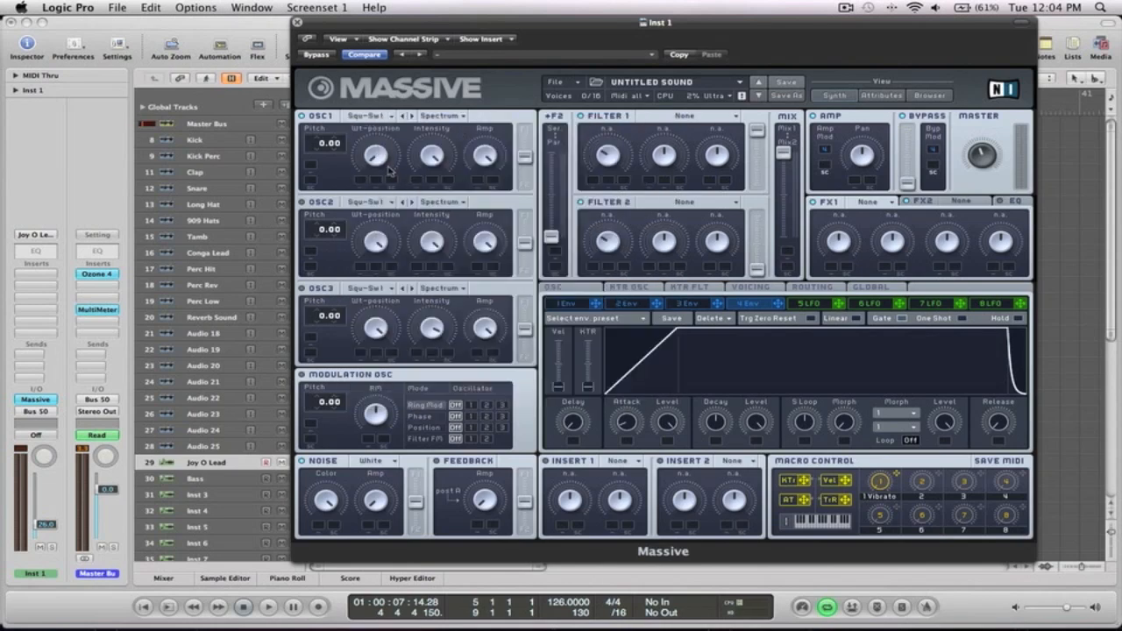
Step: Turn on the computer-keyboard note input and play a few test notes with the lead sound
key("Caps_Lock")
key("a")
key("d")
key("d")
key("d")
key("a")
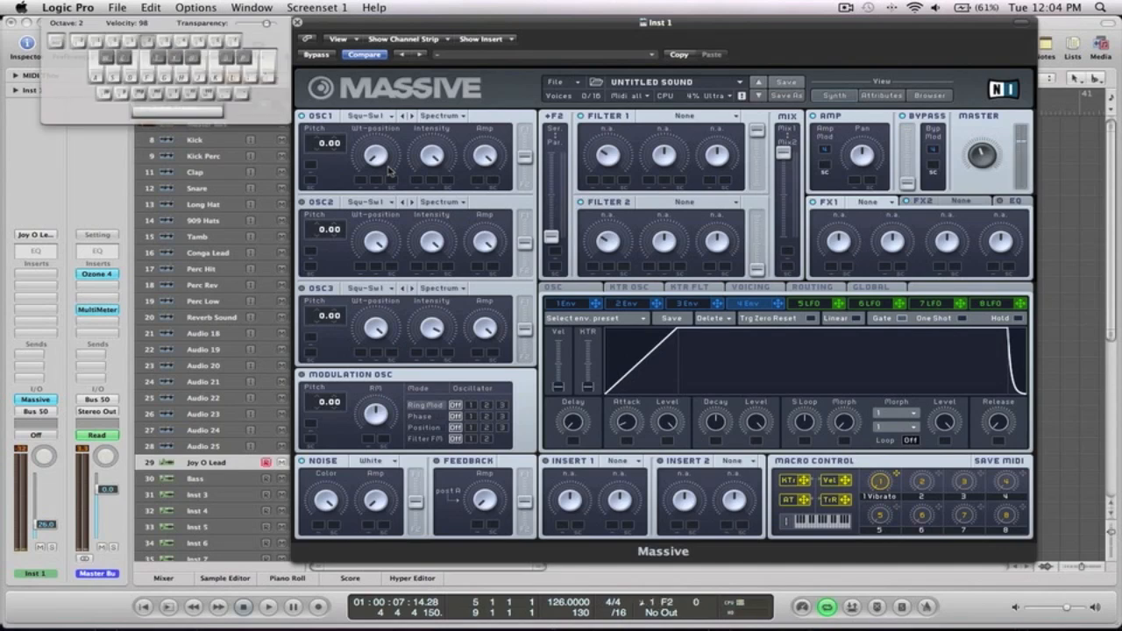
key("d")
Step: Assign envelope 1 to oscillator 1's pitch with an amount of 12.00 and raise the envelope's decay level to maximum
left_click(574, 305)
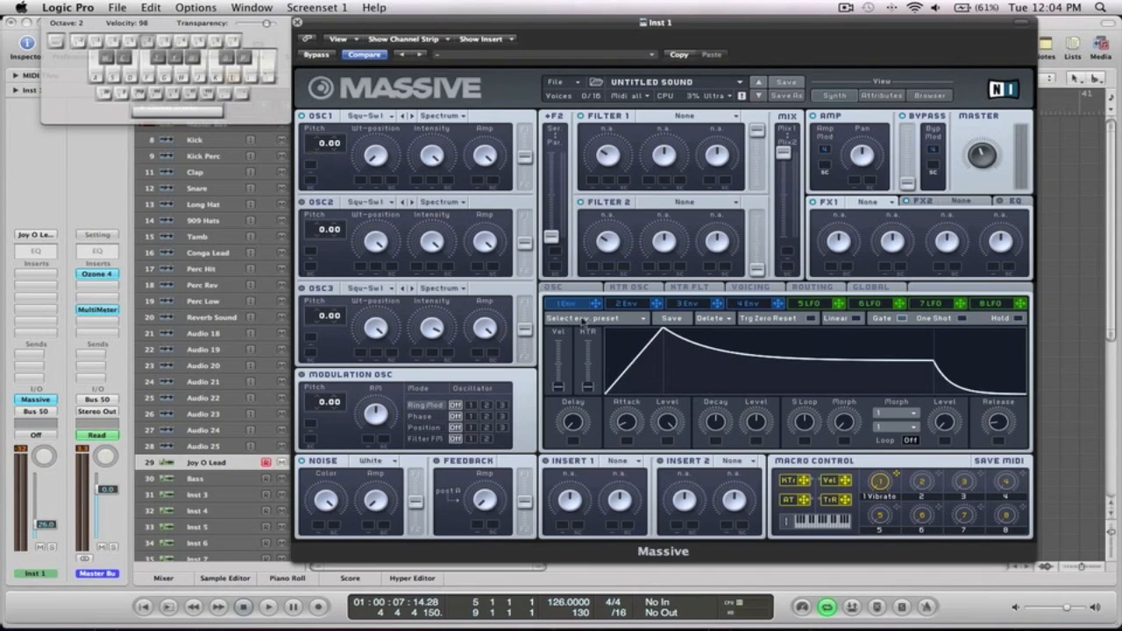
left_click_drag(597, 305, 312, 166)
key("a")
left_click_drag(744, 421, 746, 539)
left_click_drag(768, 421, 759, 325)
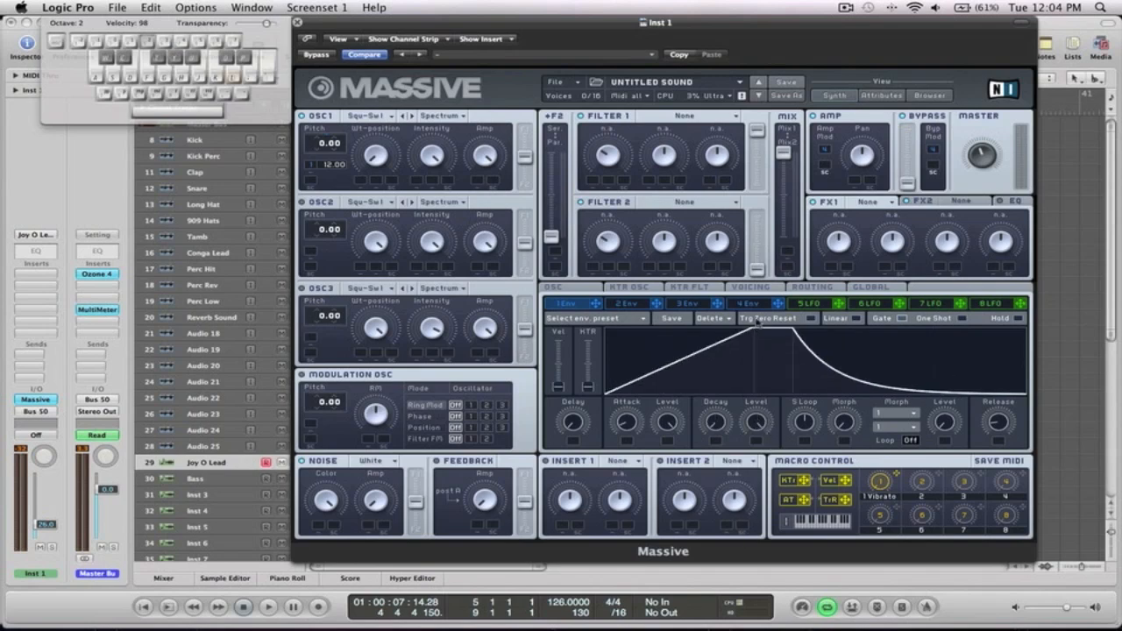
Step: Lengthen envelope 1's decay, shorten its release to a very quick fall, and set a slower attack for the pitch rise
left_click_drag(721, 424, 710, 284)
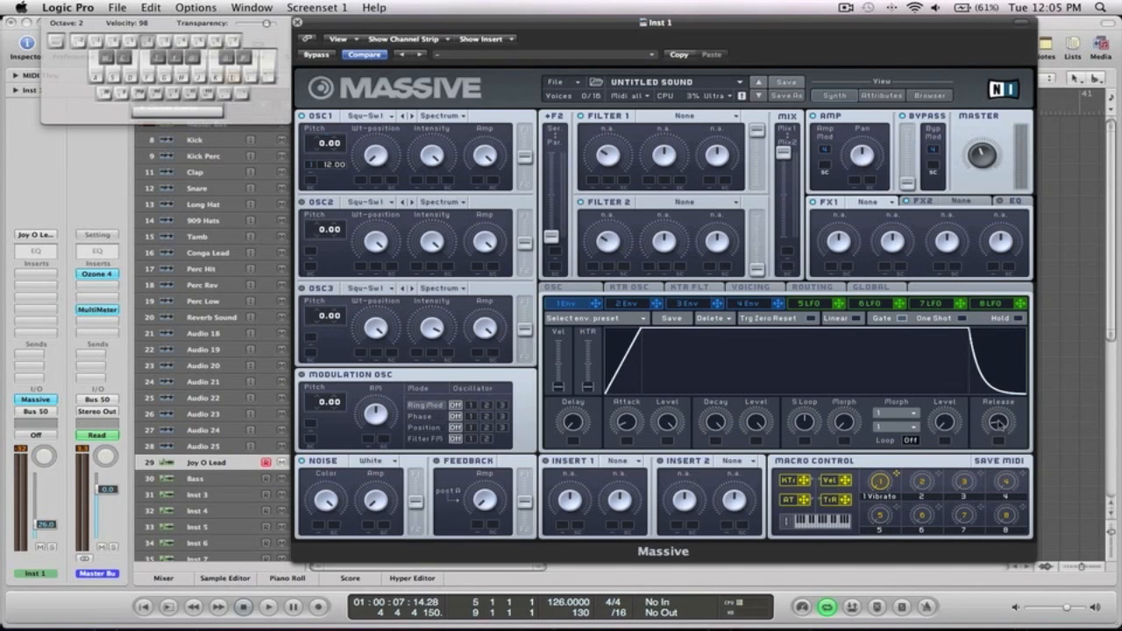
left_click_drag(998, 422, 997, 474)
left_click_drag(625, 422, 628, 404)
Step: Audition the pitch rise with test notes, fine-tune envelope 1's attack, and raise the lead channel's volume to -10.8 dB
key("a")
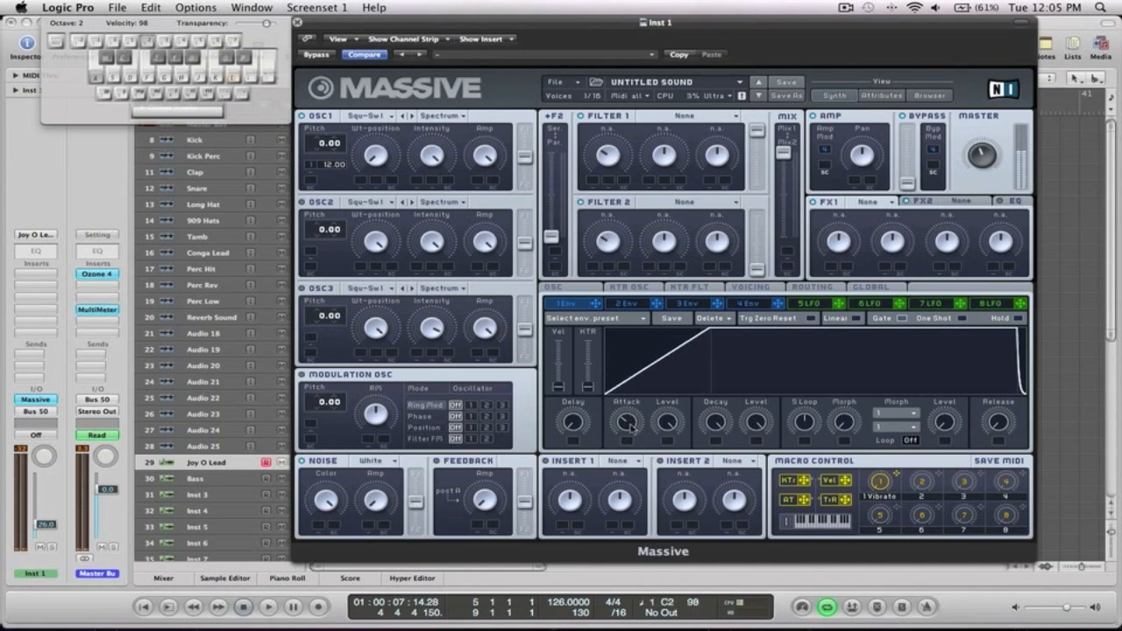
key("d")
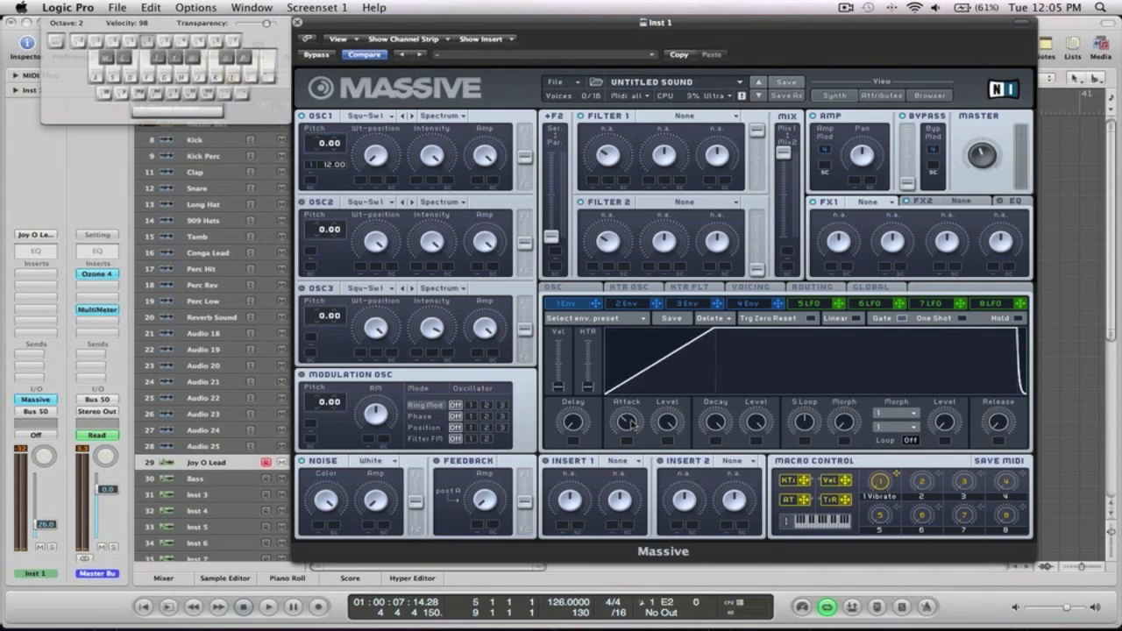
key("a")
mouse_move(627, 424)
left_mouse_down()
mouse_move(627, 443)
mouse_move(628, 428)
left_mouse_up()
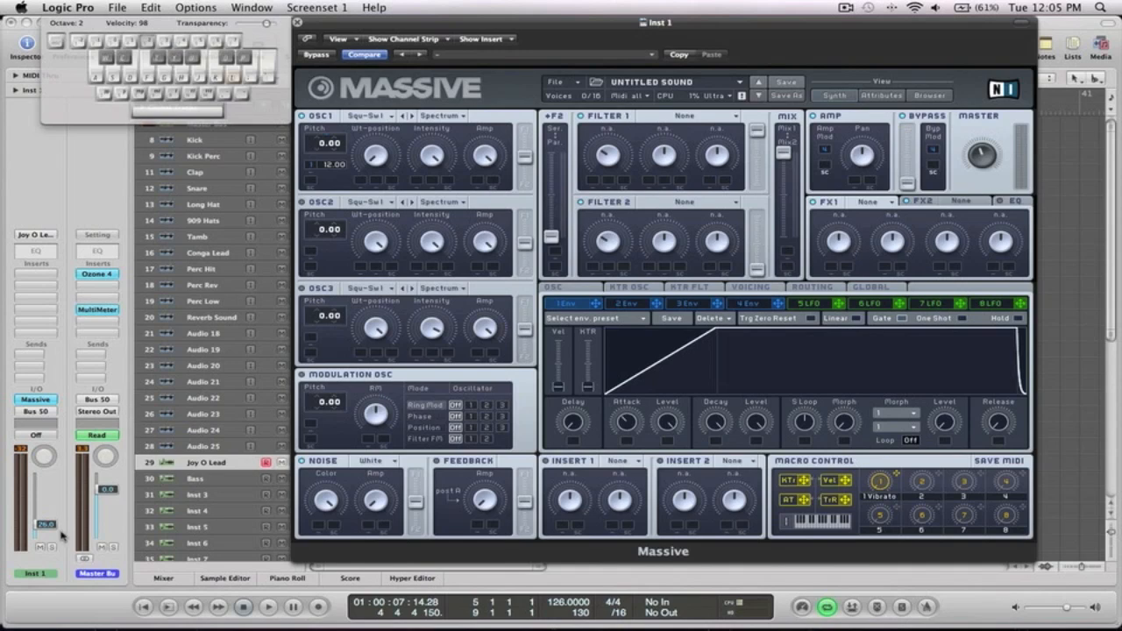
left_click_drag(44, 524, 50, 510)
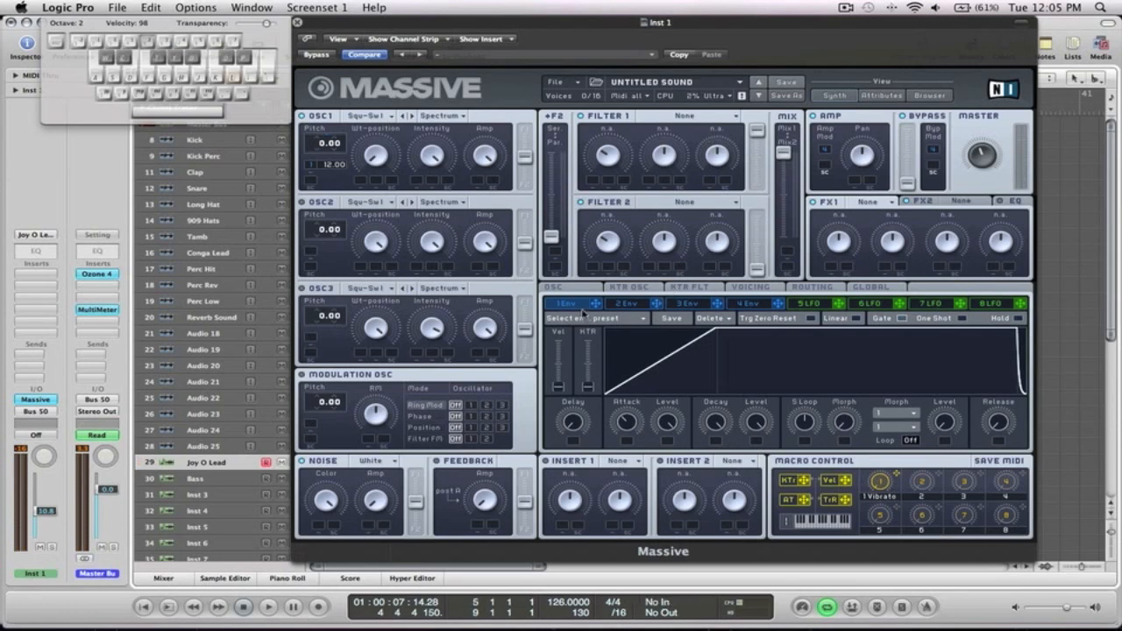
Step: Assign envelope 1 to filter 1's cutoff and set filter 1 to the Daft type
left_click(598, 304)
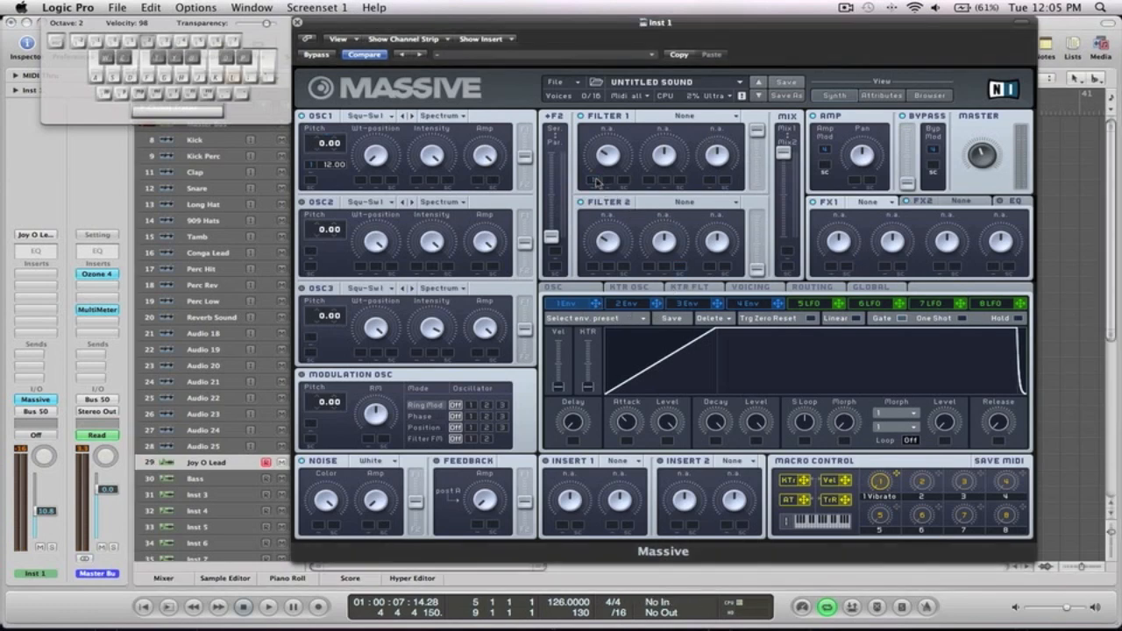
left_click(697, 116)
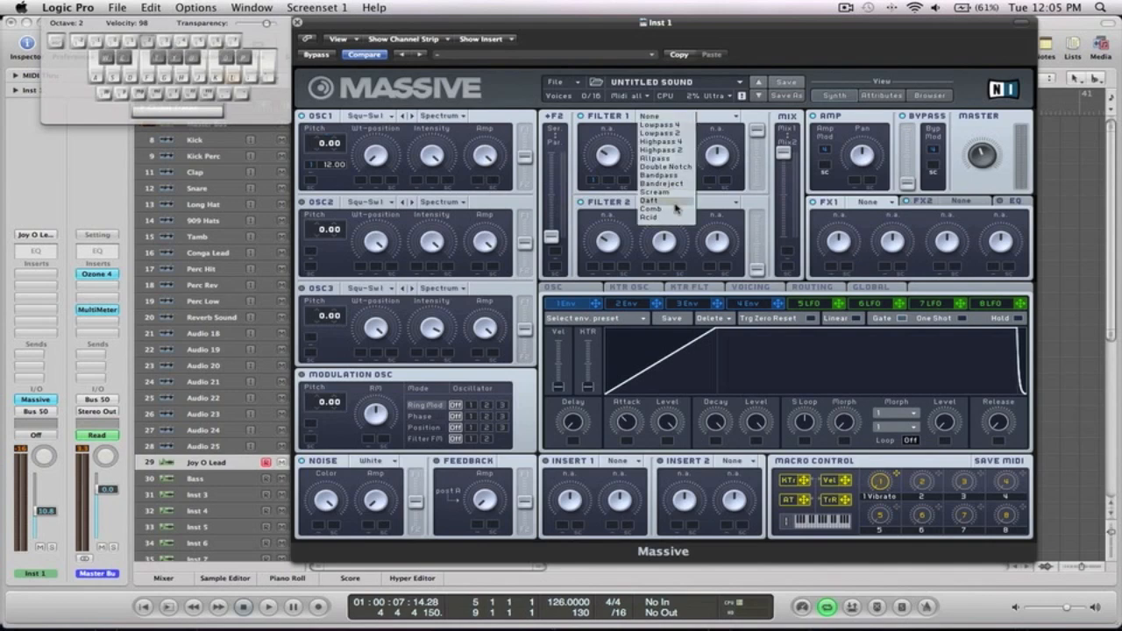
left_click(665, 207)
Step: Play repeated test notes to audition the lead through the Daft filter with its envelope-driven cutoff
key("a")
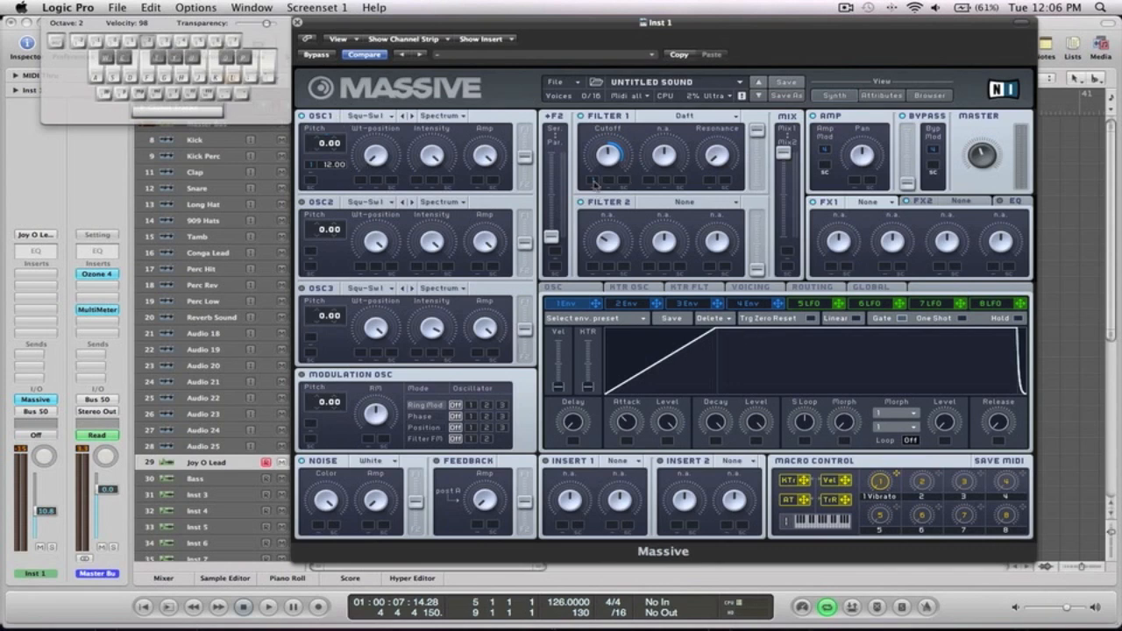
key("a")
key("a")
key("a")
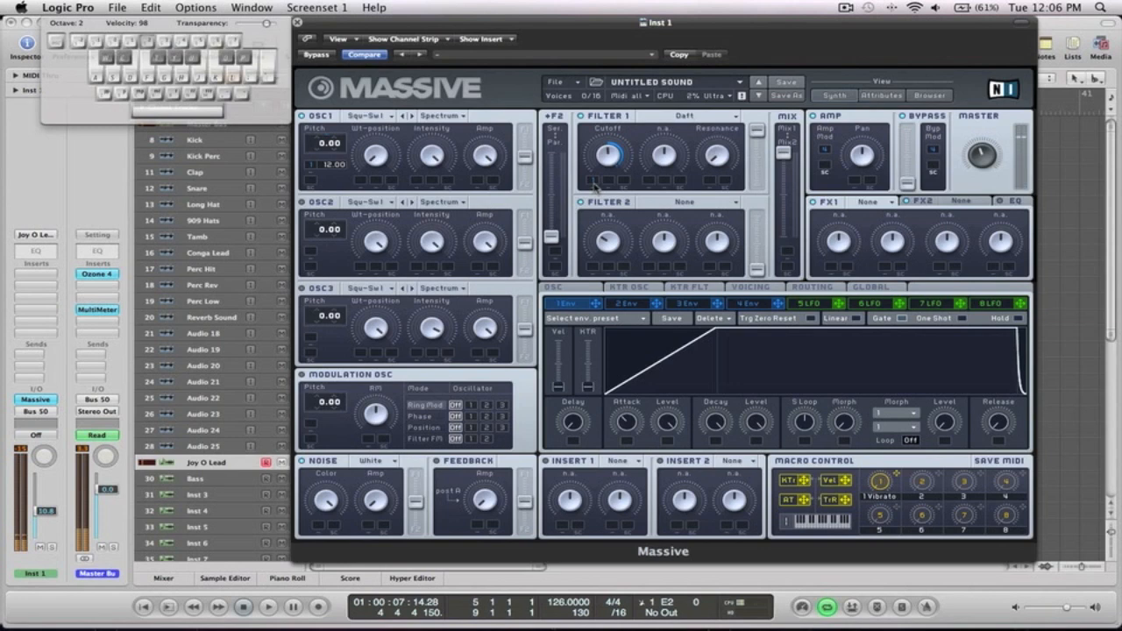
key("a")
key("a")
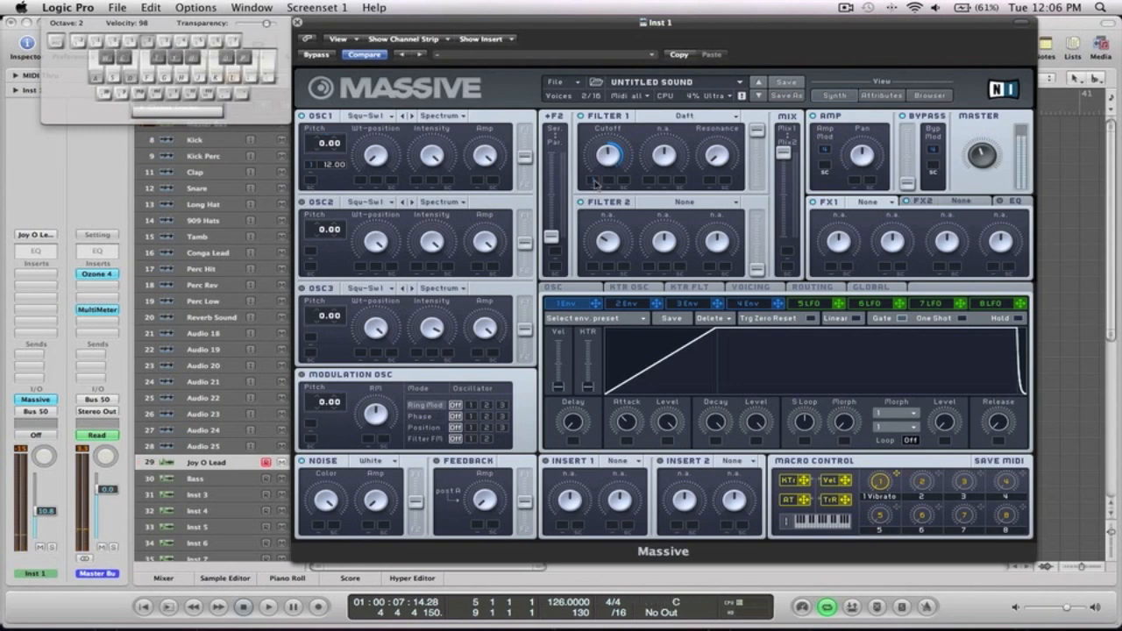
key("d")
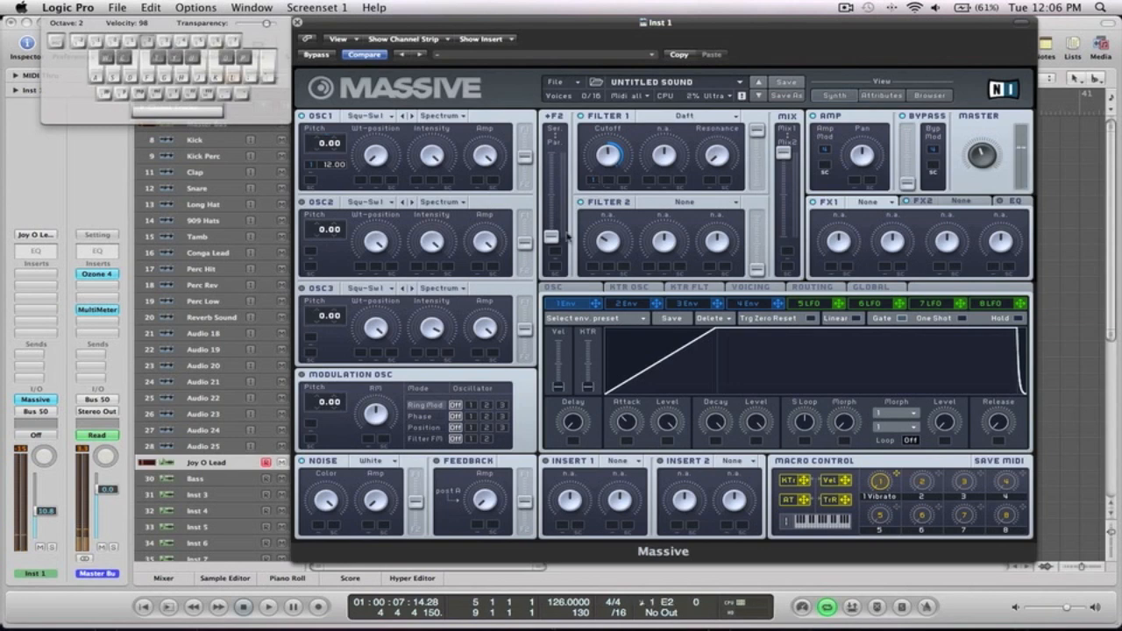
Step: Set the filter 2 input routing fully to serial and choose the Daft type for filter 2
left_click_drag(553, 238, 553, 152)
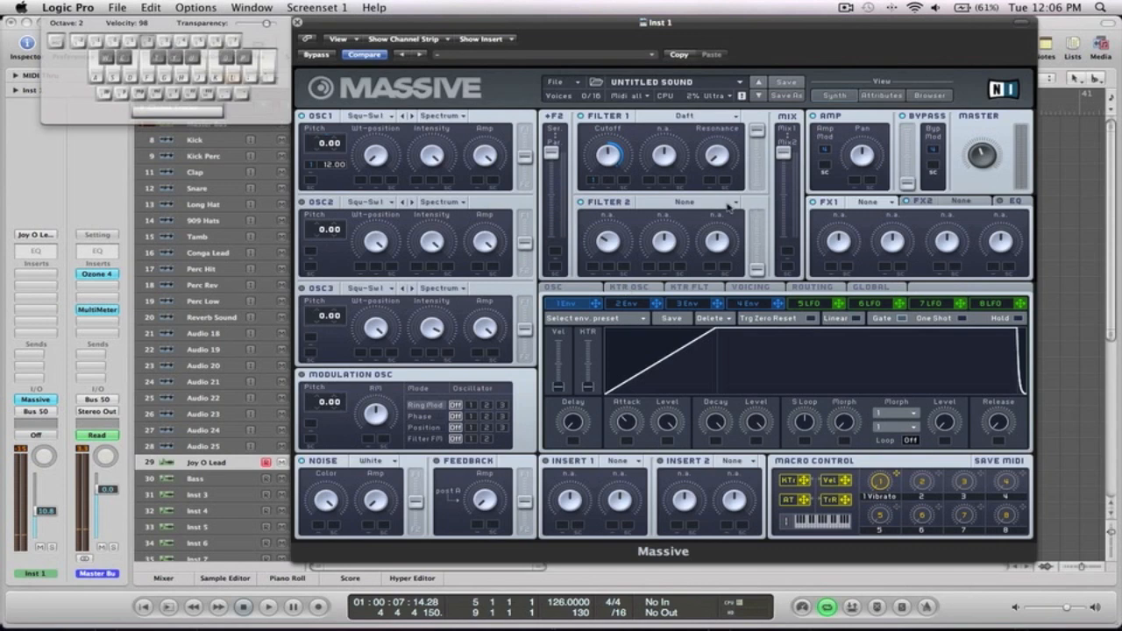
left_click(729, 205)
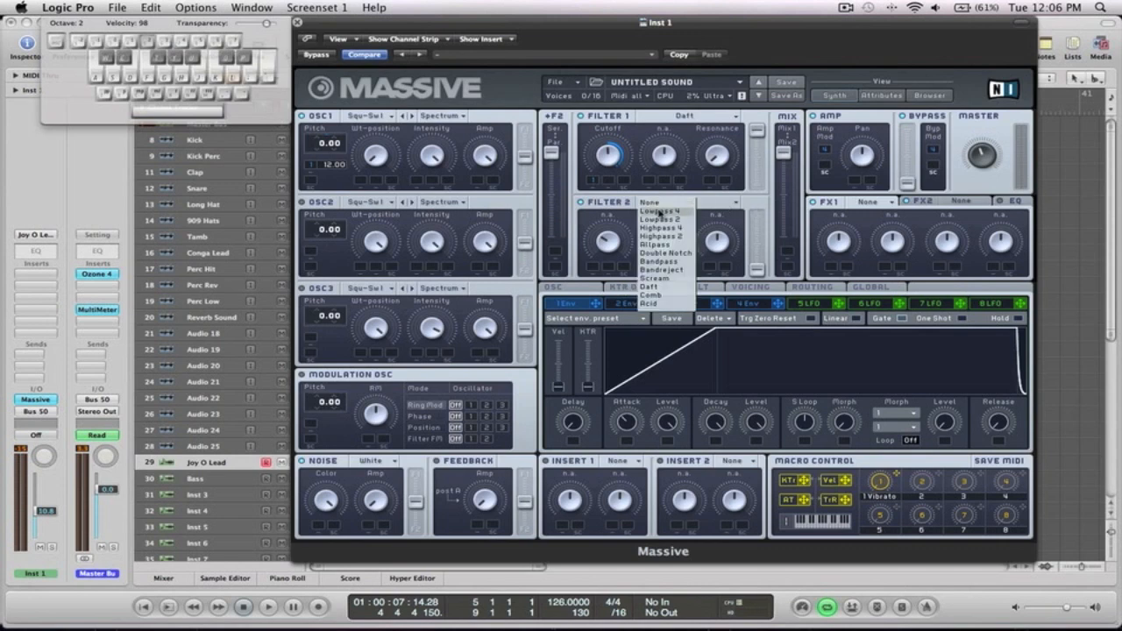
left_click(663, 287)
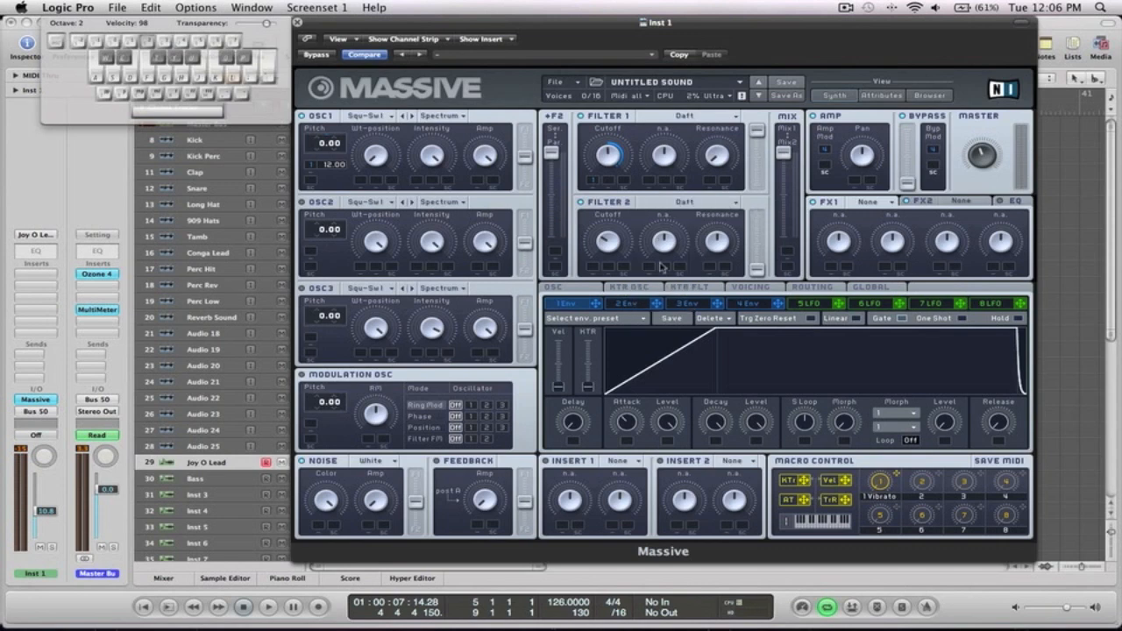
Step: Turn on tempo sync for LFO 5, assign it to filter 2's cutoff, and play a test note
left_click(805, 304)
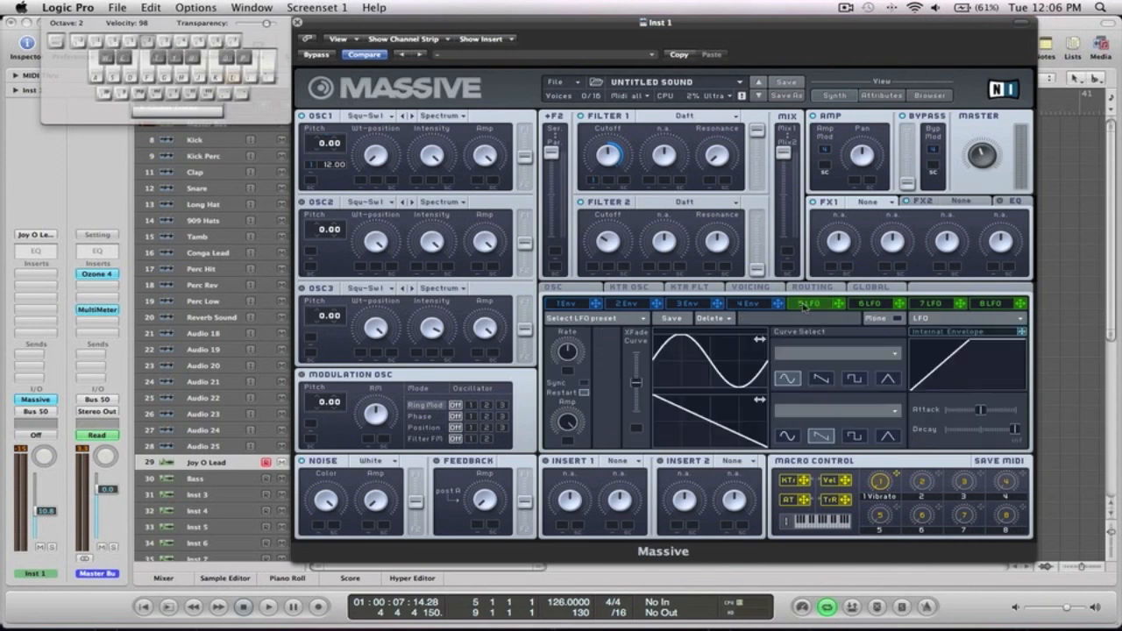
left_click(584, 383)
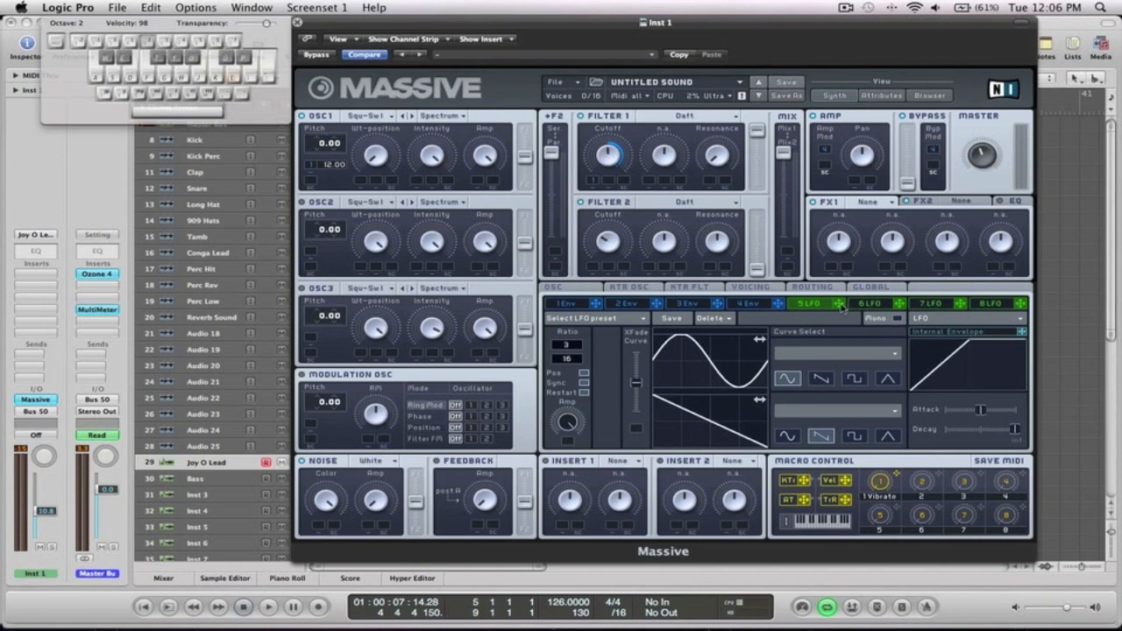
left_click_drag(842, 304, 592, 268)
key("a")
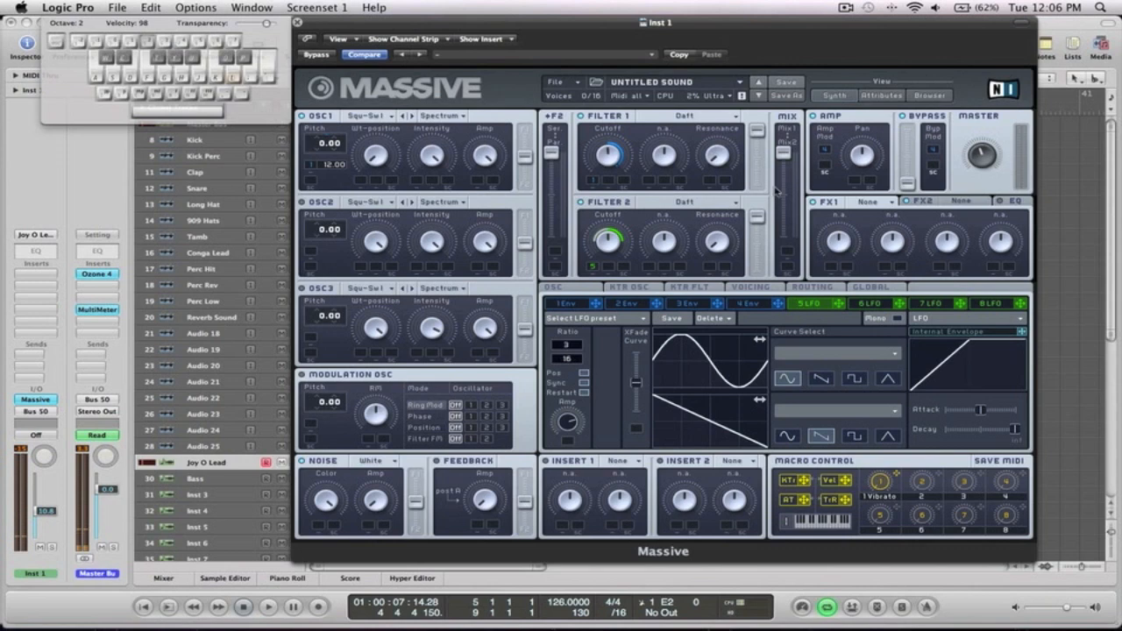
Step: Move the filter mix to about midway between both filters, audition a note, and close the Massive window
left_click_drag(783, 156, 786, 198)
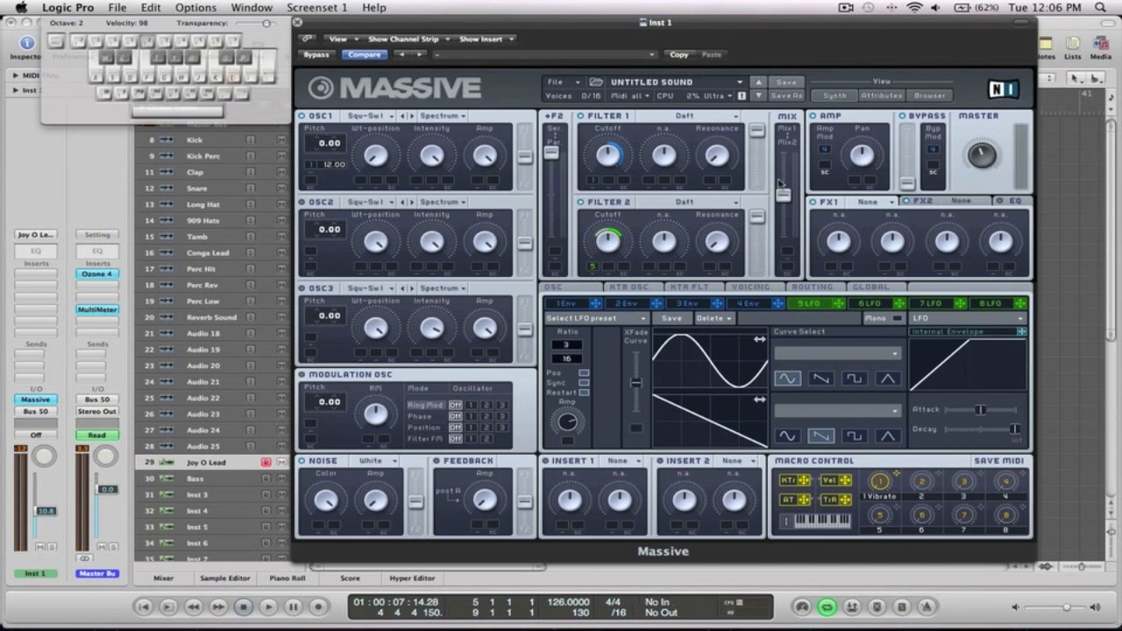
mouse_move(786, 192)
left_mouse_down()
mouse_move(785, 147)
mouse_move(789, 194)
left_mouse_up()
key("a")
left_click(297, 22)
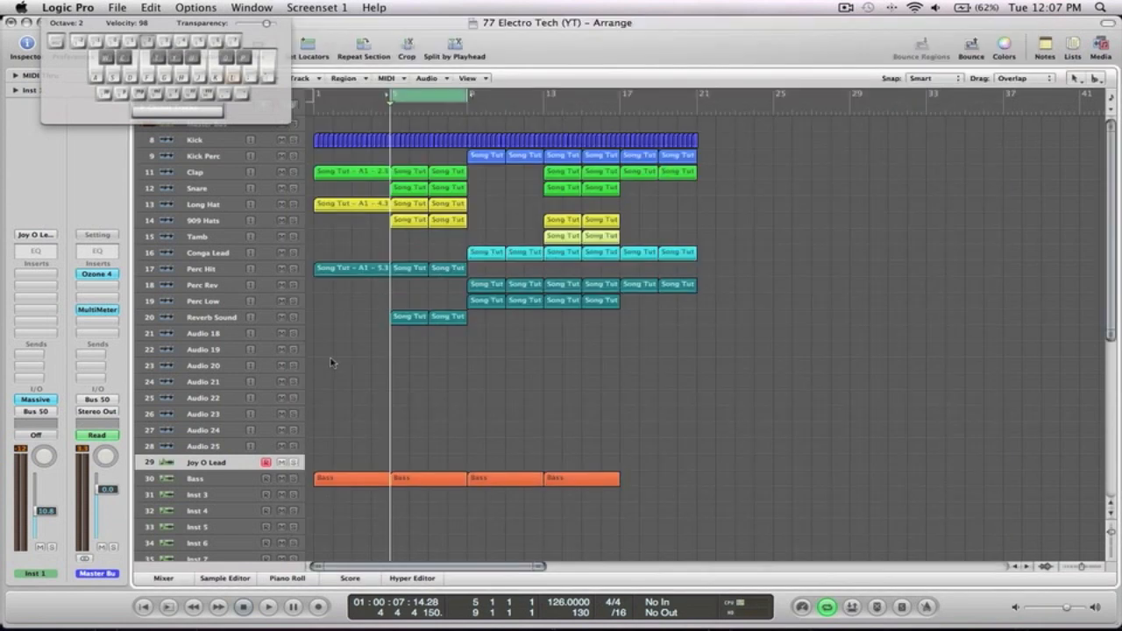
Step: Copy the first four-bar Bass region onto the Joy O Lead track and move the cycle range to bars 1 to 5
left_click_drag(504, 524, 302, 391)
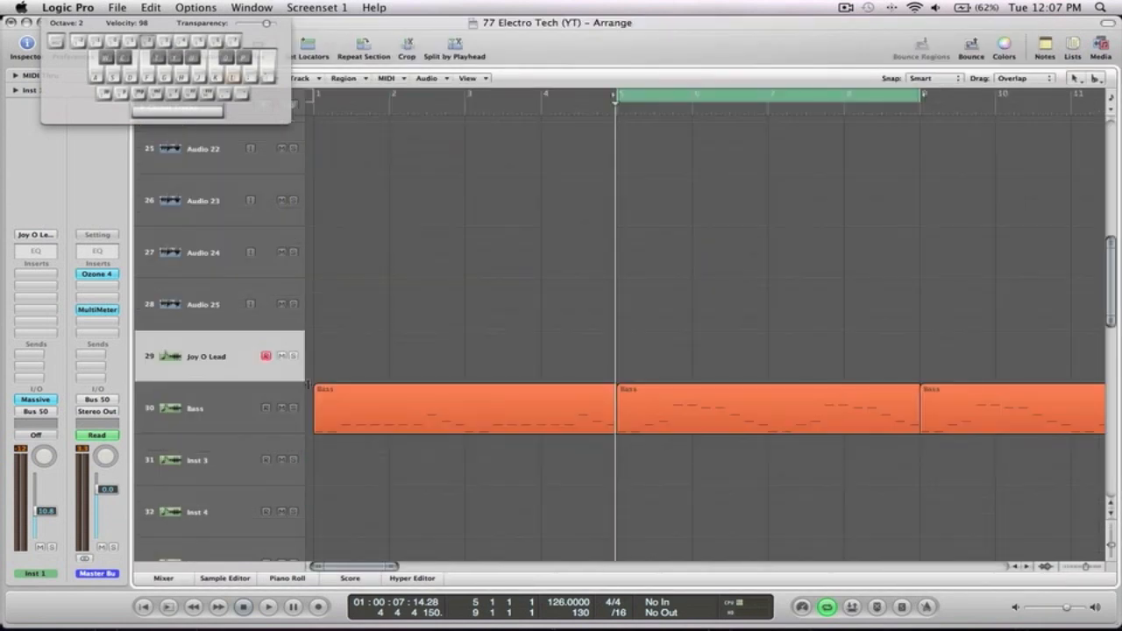
left_click_drag(377, 420, 380, 353)
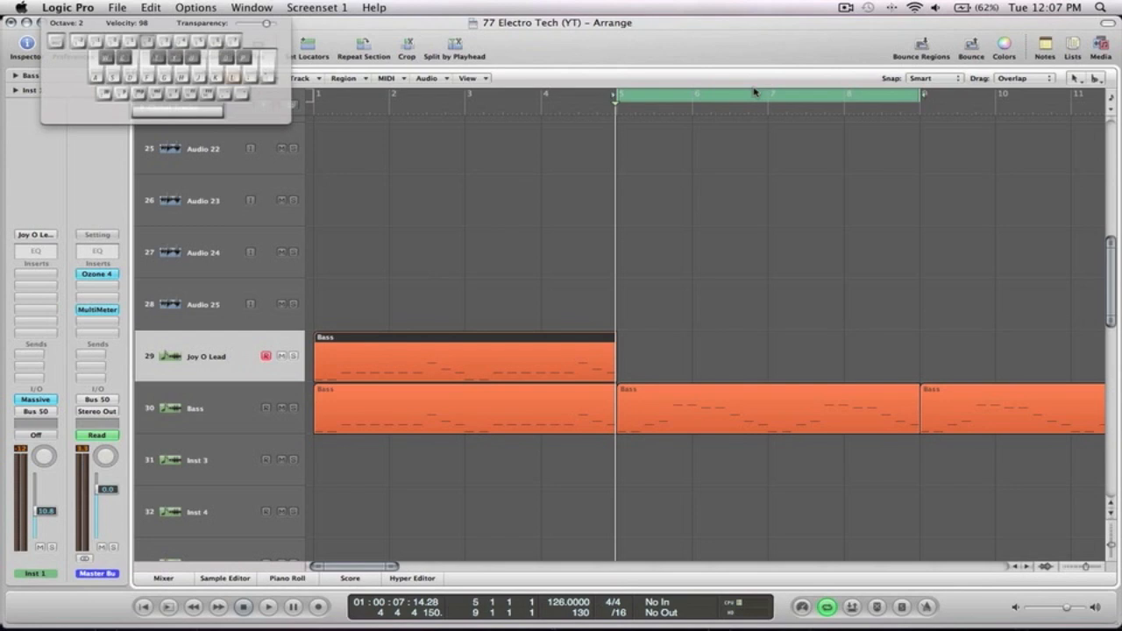
left_click_drag(759, 93, 456, 94)
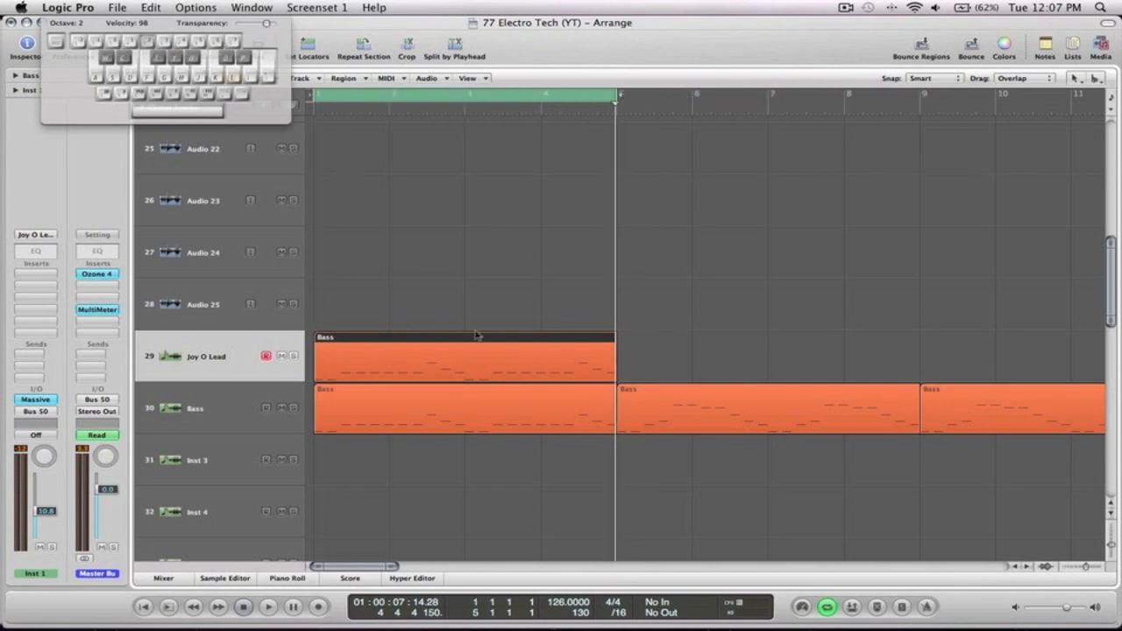
Step: Open the copied region in the Piano Roll and join each run of repeated same-pitch notes into one sustained note
double_click(481, 397)
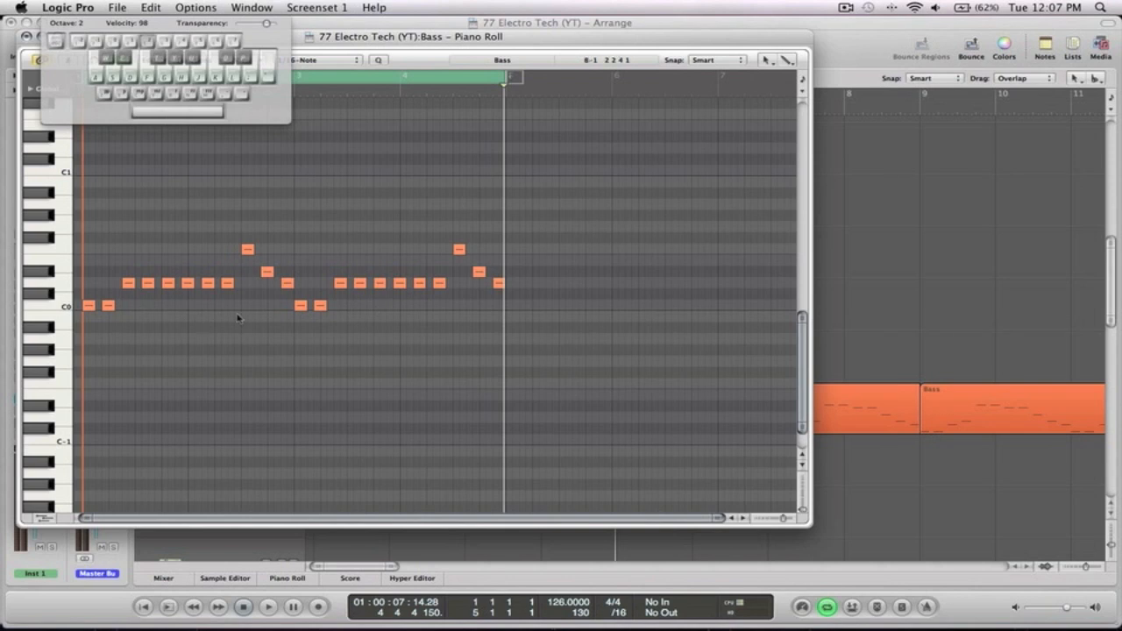
left_click_drag(229, 315, 79, 254)
key("super+j")
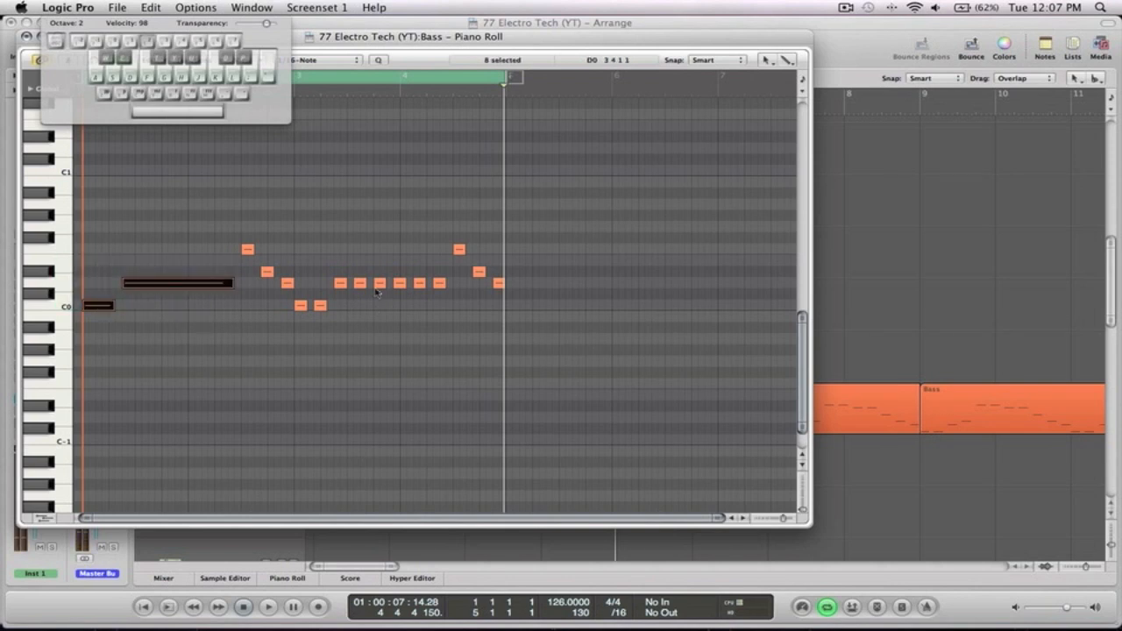
left_click_drag(448, 321, 309, 269)
key("super+j")
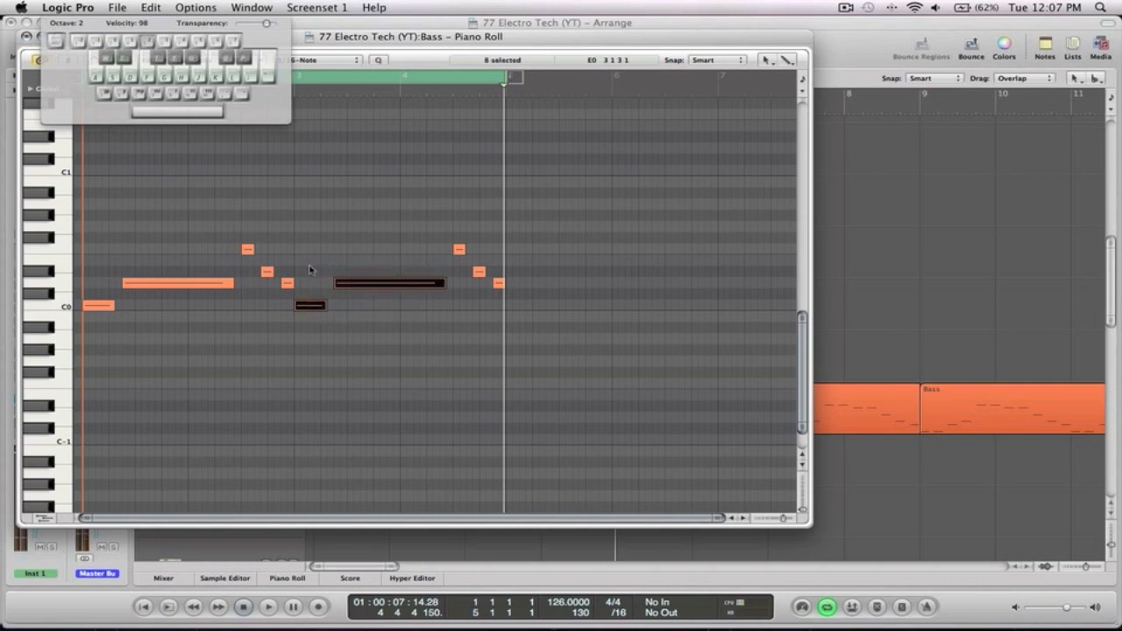
Step: Delete the two descending three-note runs that end each two-bar phrase
left_click_drag(246, 221, 303, 293)
key("Delete")
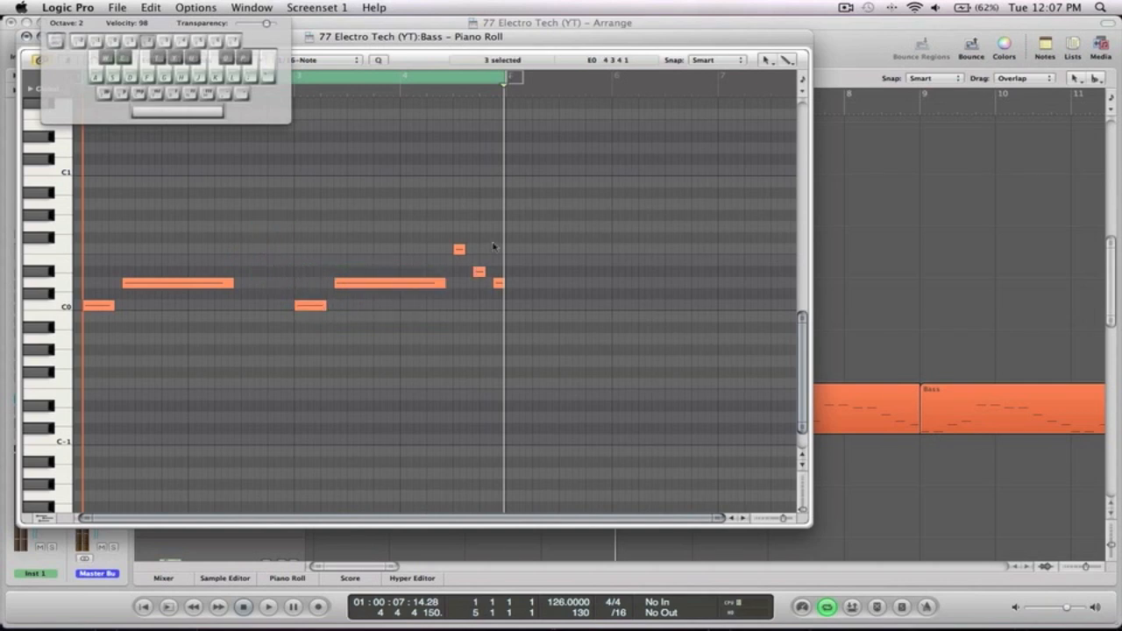
left_click_drag(449, 221, 531, 289)
key("Delete")
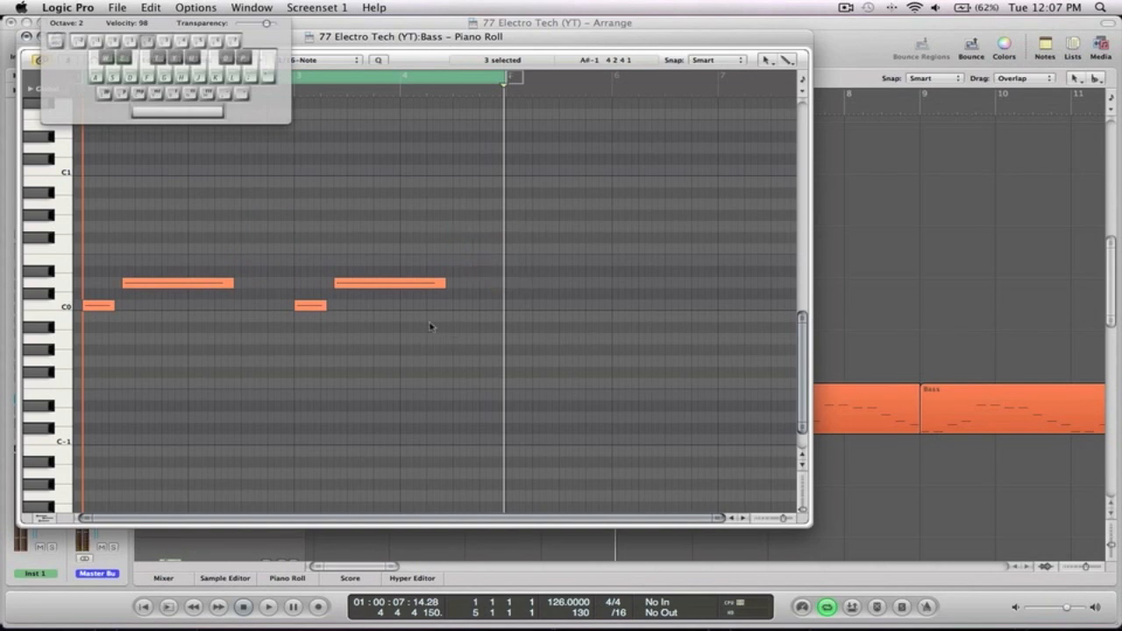
Step: Select all notes, turn off the keyboard note input, and extend each note so it meets the next one
key("super+a")
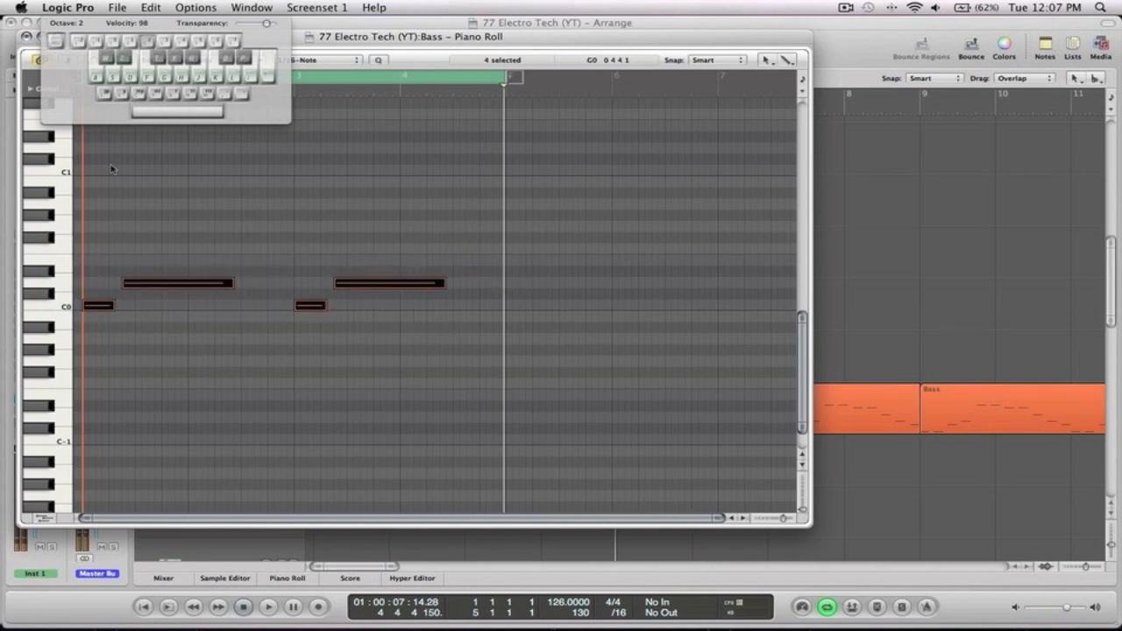
key("Caps_Lock")
left_click(219, 60)
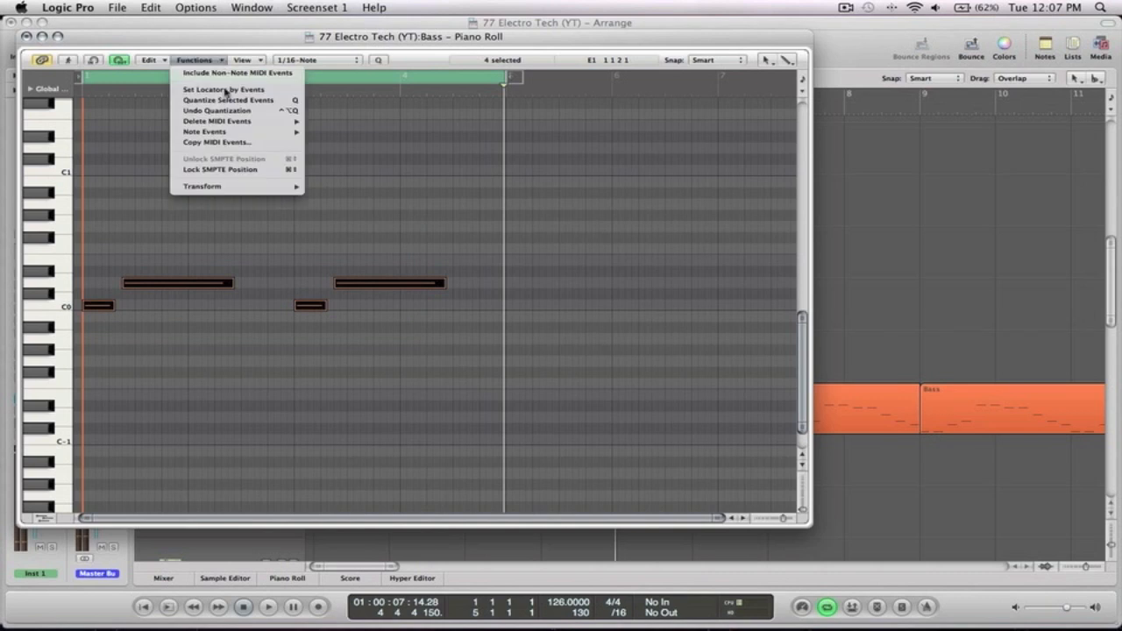
mouse_move(239, 134)
left_click(393, 174)
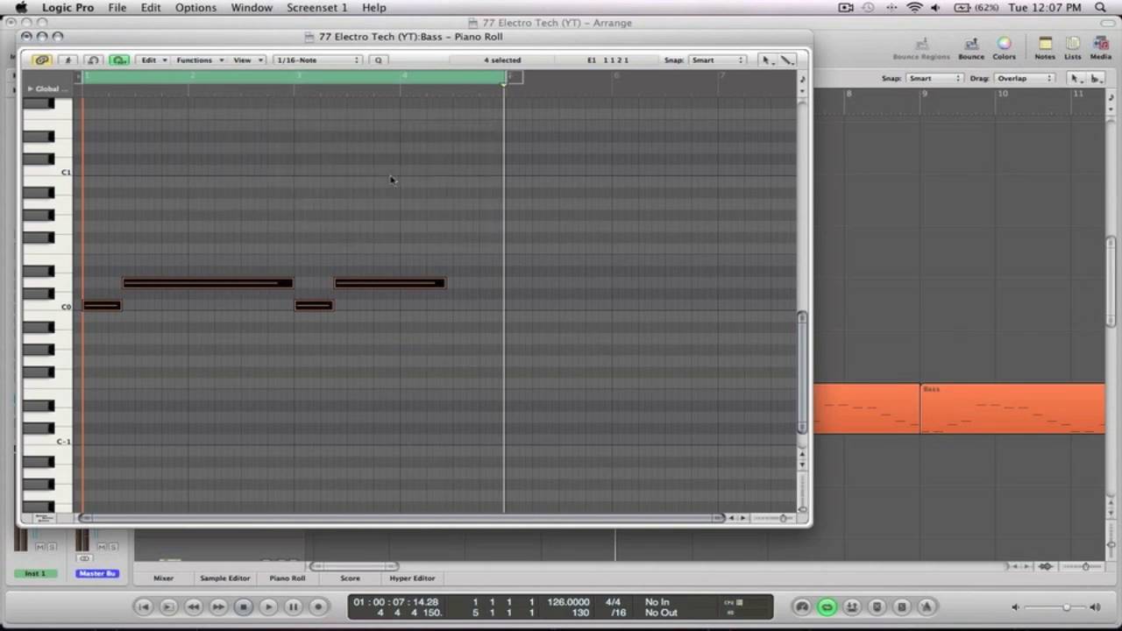
Step: Replace the two notes of the second phrase with a copy of the first phrase's two notes, starting at bar 3
left_click(239, 233)
left_click_drag(371, 318, 302, 274)
key("Delete")
left_click_drag(285, 318, 81, 253)
left_click_drag(104, 306, 312, 310)
left_click(343, 220)
Step: Transpose all four notes up two octaves so the phrase starts on C2
left_click_drag(386, 327, 145, 269)
left_click(103, 305, "shift")
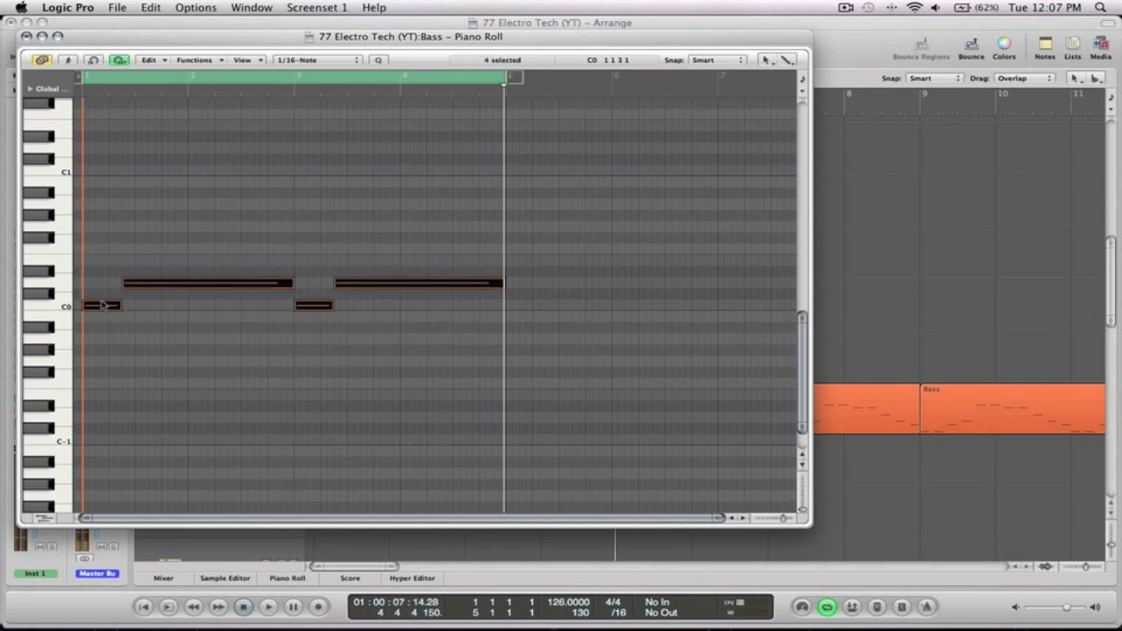
key("alt+shift+Up")
key("alt+shift+Up")
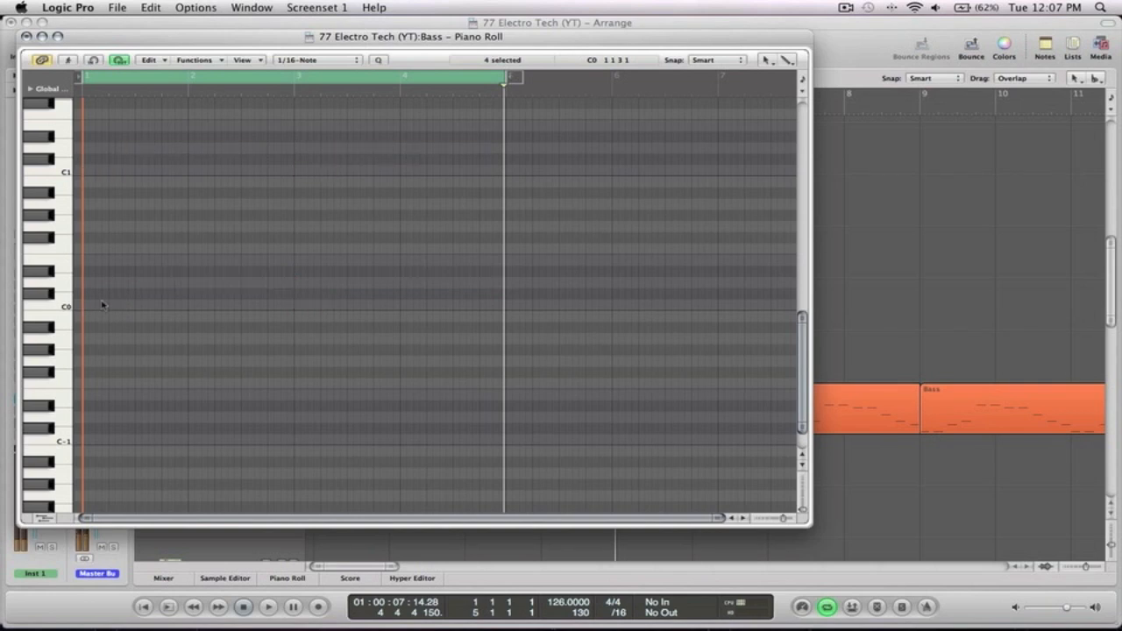
scroll(226, 186, "up", 8)
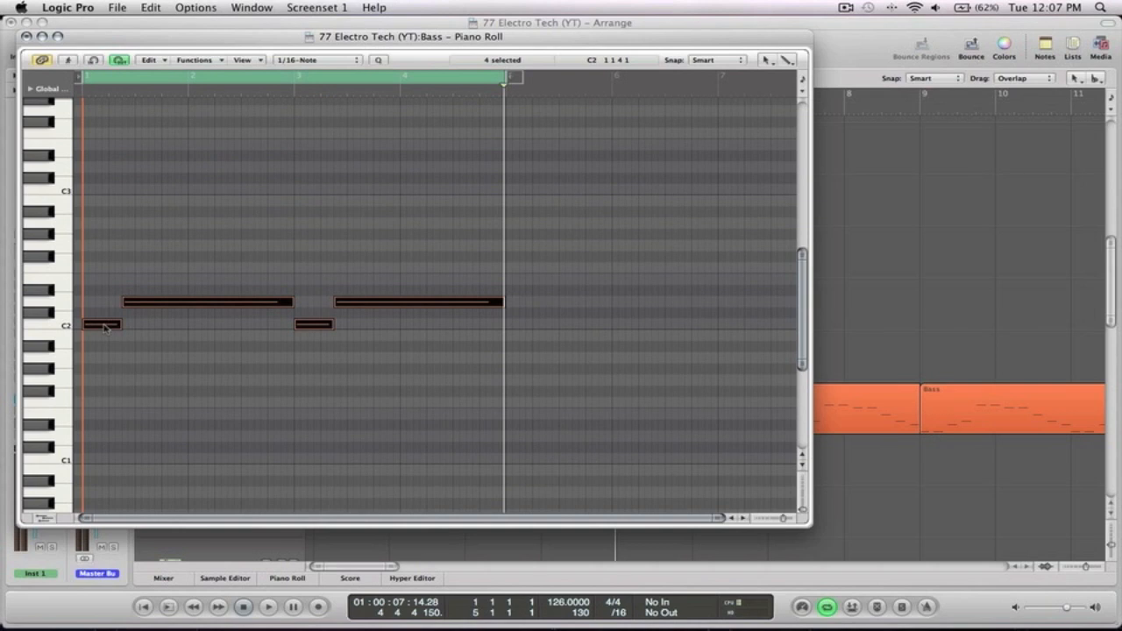
Step: Duplicate the four notes four semitones higher, starting on E2, and play back the resulting harmony
left_click_drag(102, 325, 103, 281)
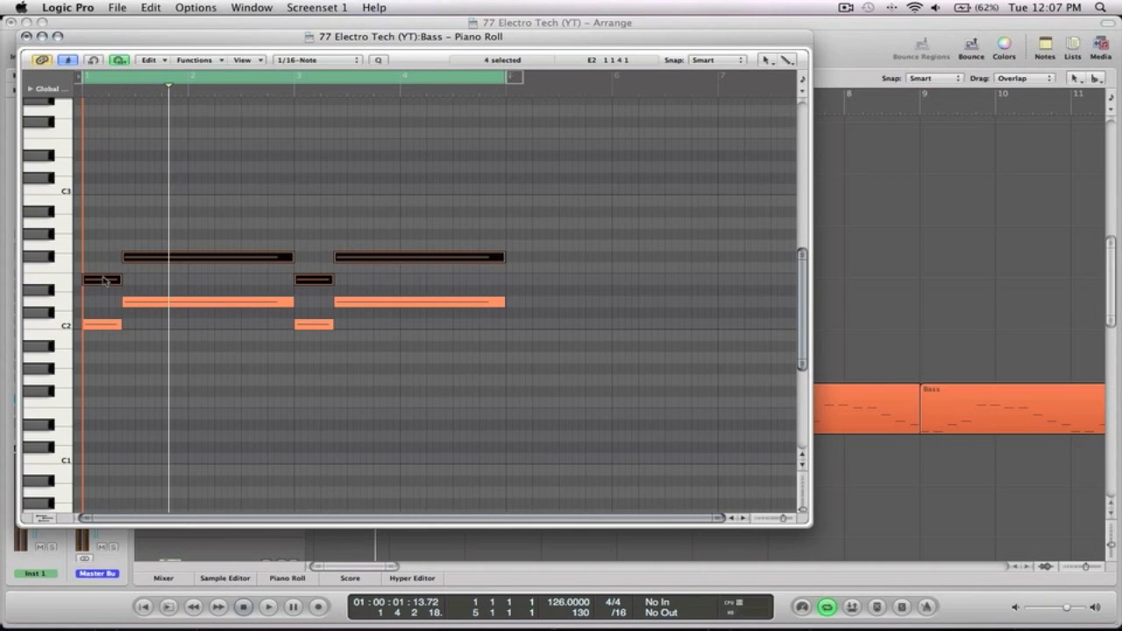
key("space")
key("space")
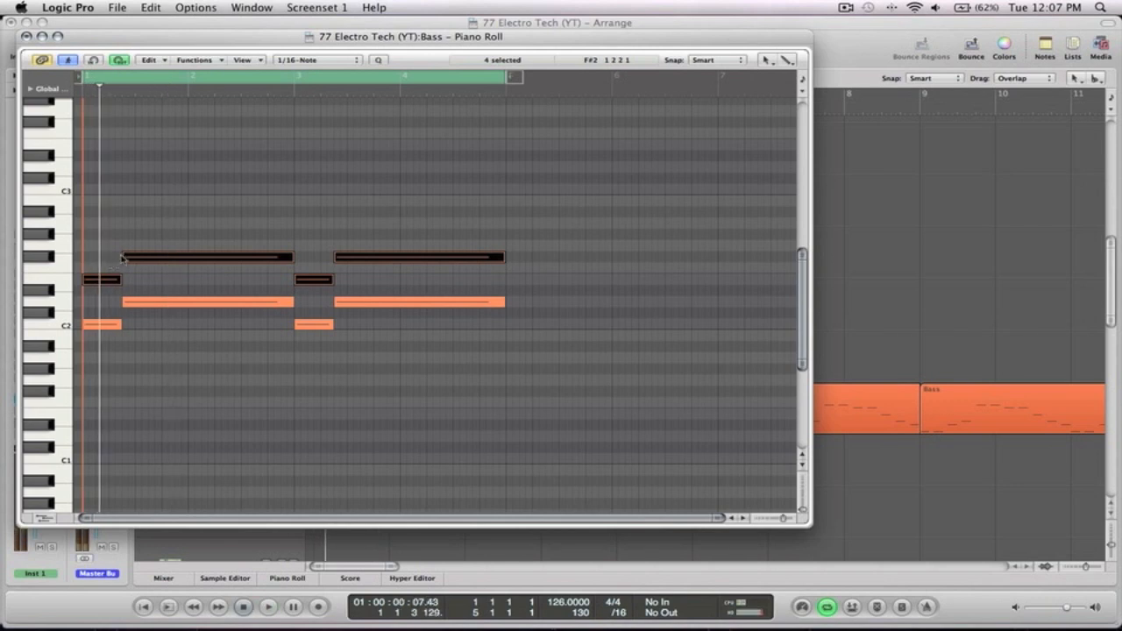
Step: Try the first phrase's upper long note one semitone higher and play back the harmony
left_click_drag(143, 239, 158, 309)
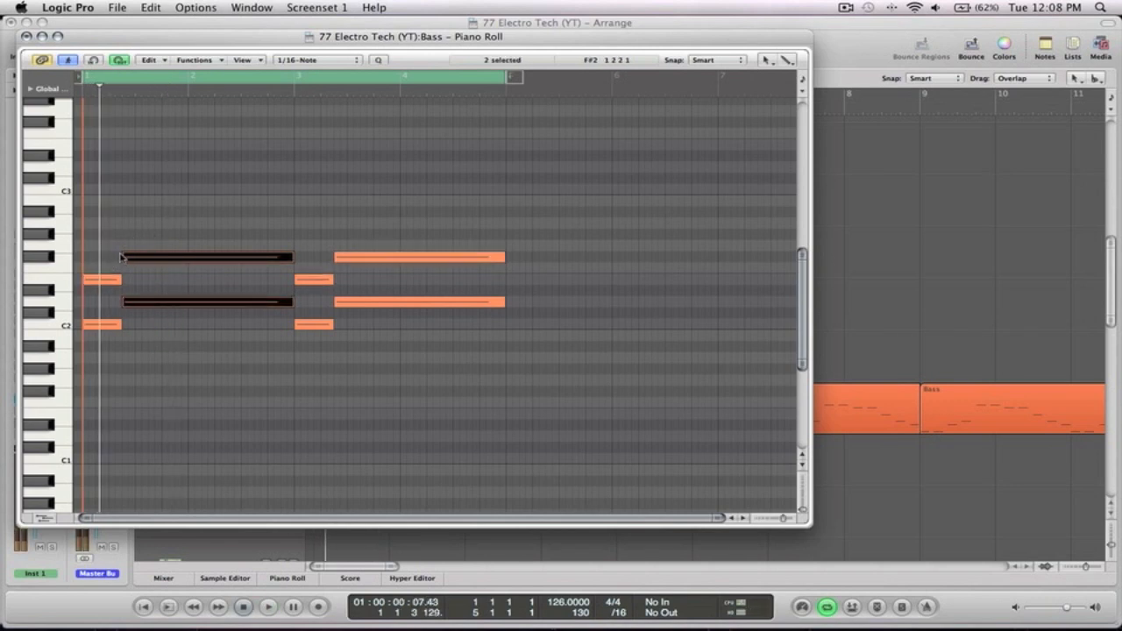
left_click(195, 231)
left_click_drag(163, 261, 162, 252)
key("space")
key("space")
left_click(162, 252)
key("Return")
key("space")
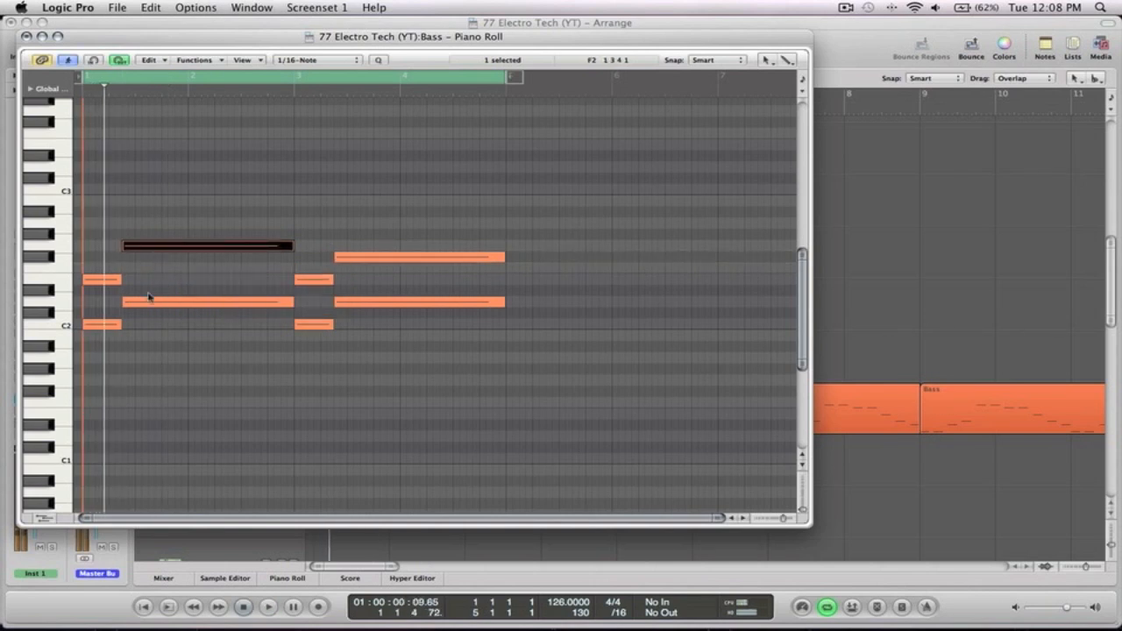
Step: Lower the upper long notes of both phrases to F2 and play back the harmony
left_click_drag(158, 246, 157, 267)
key("space")
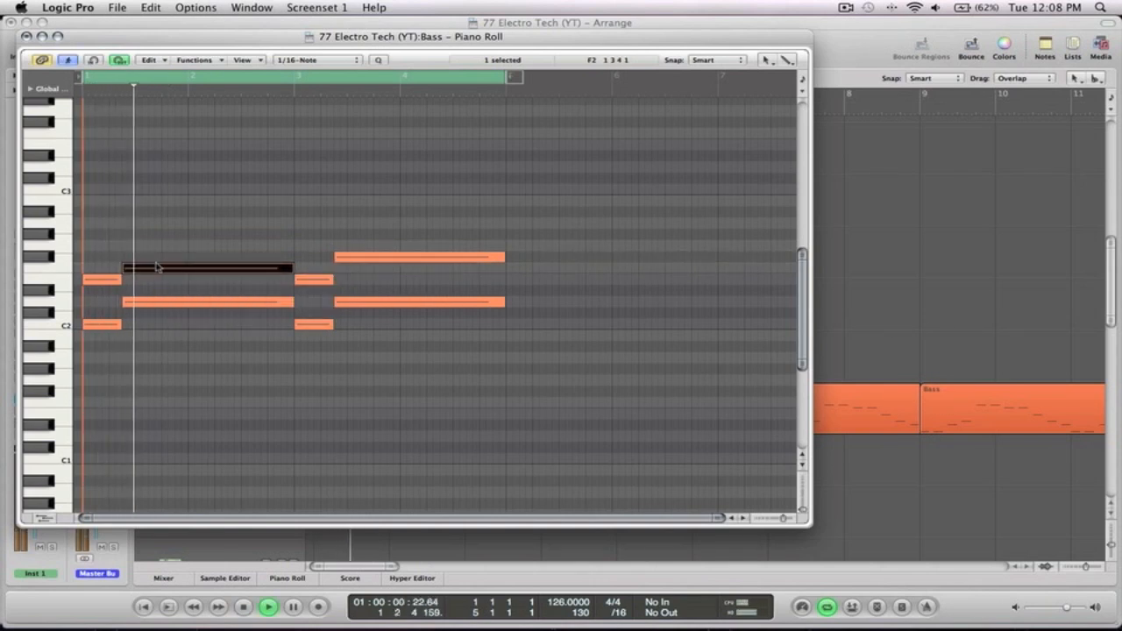
key("space")
left_click_drag(411, 258, 412, 269)
left_click(416, 218)
key("space")
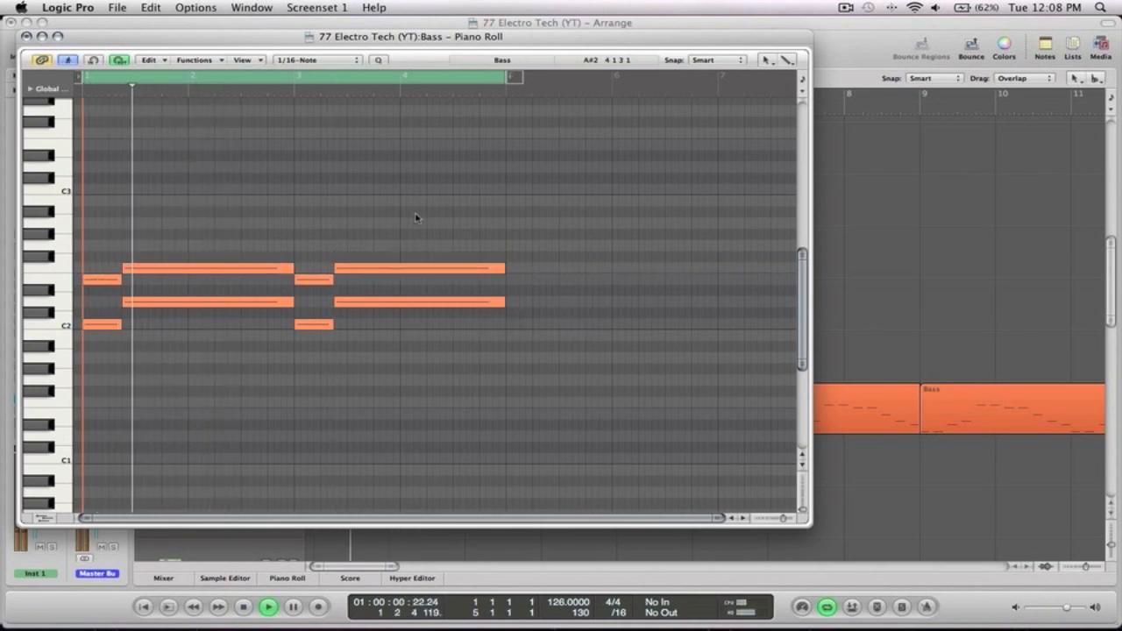
key("space")
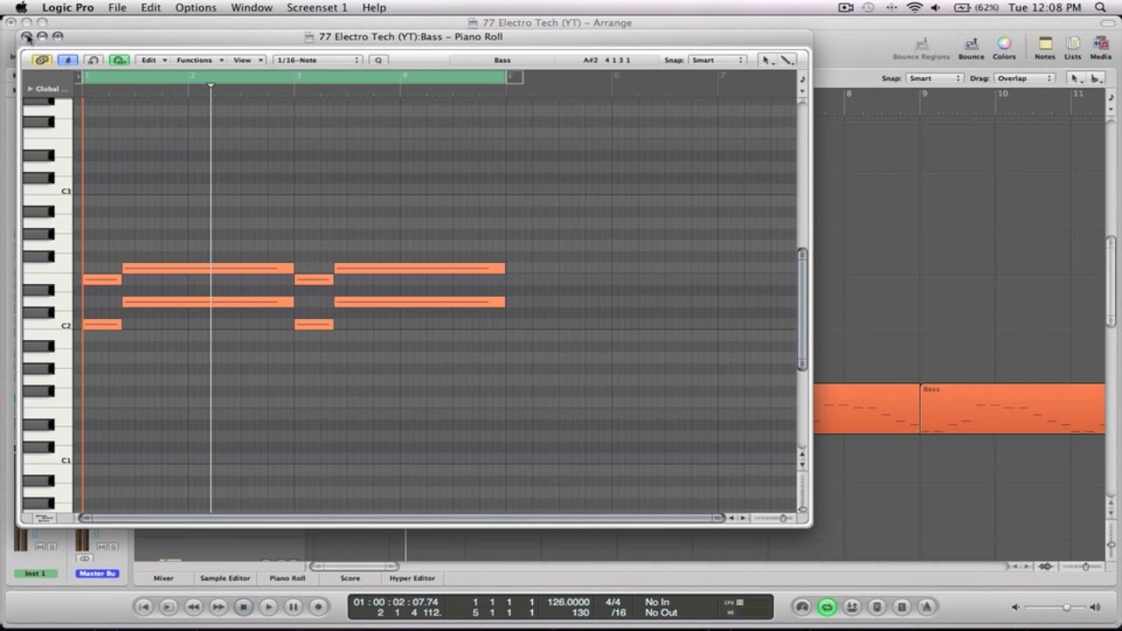
Step: Close the note editor and lower the Joy O Lead track's volume to -22.0 dB while the full loop plays
left_click(27, 36)
left_click_drag(59, 514, 52, 524)
key("Return")
key("space")
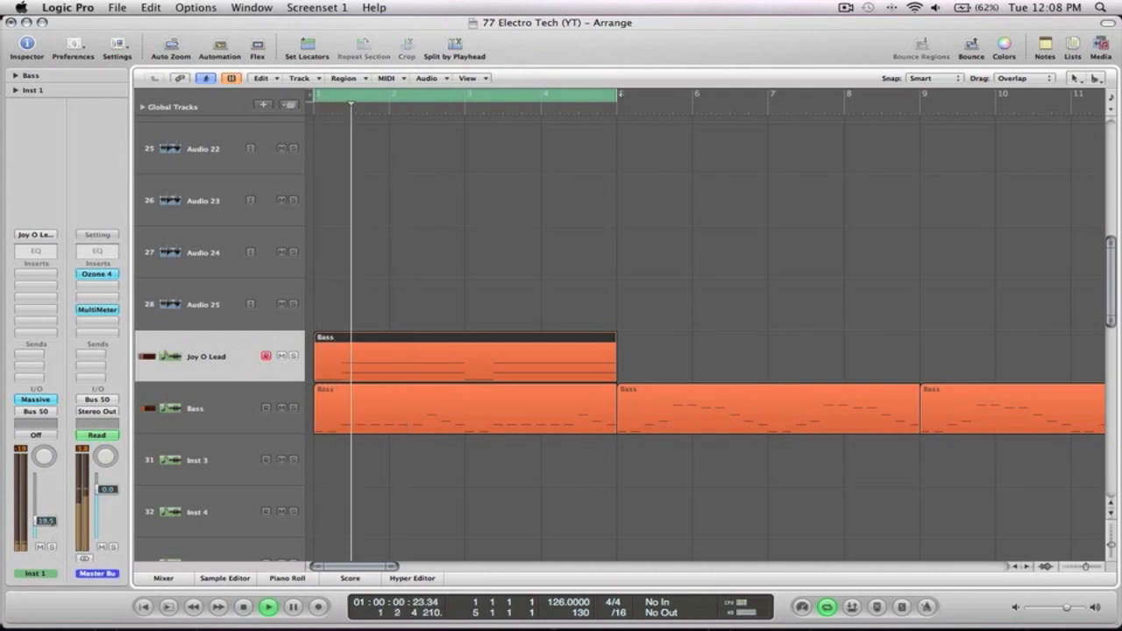
left_click_drag(46, 521, 51, 526)
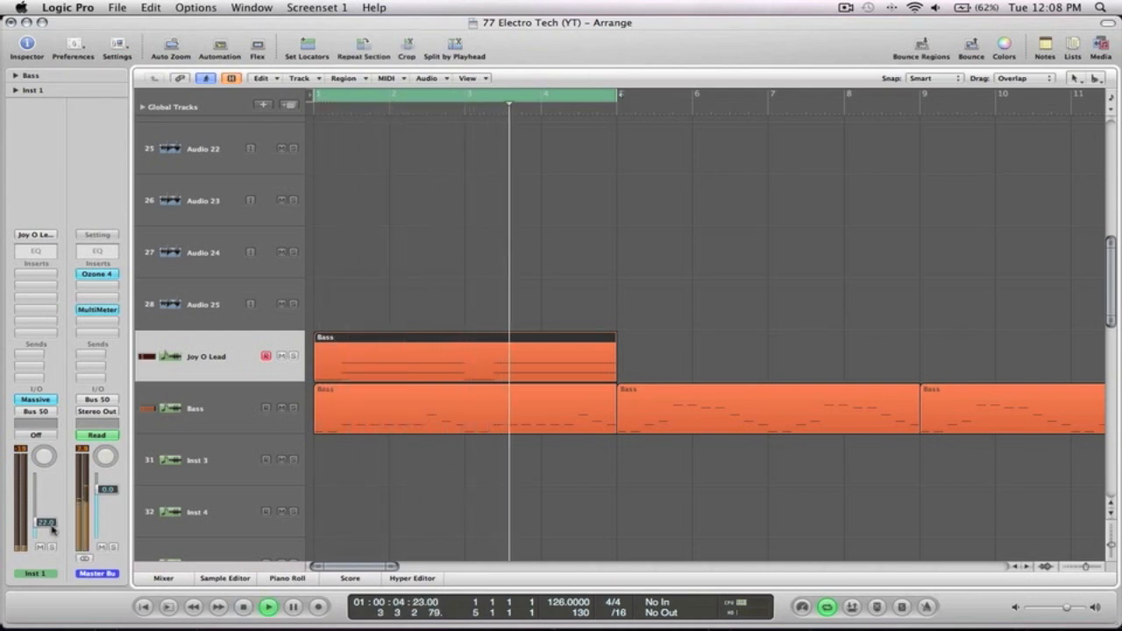
left_click(401, 313)
key("z")
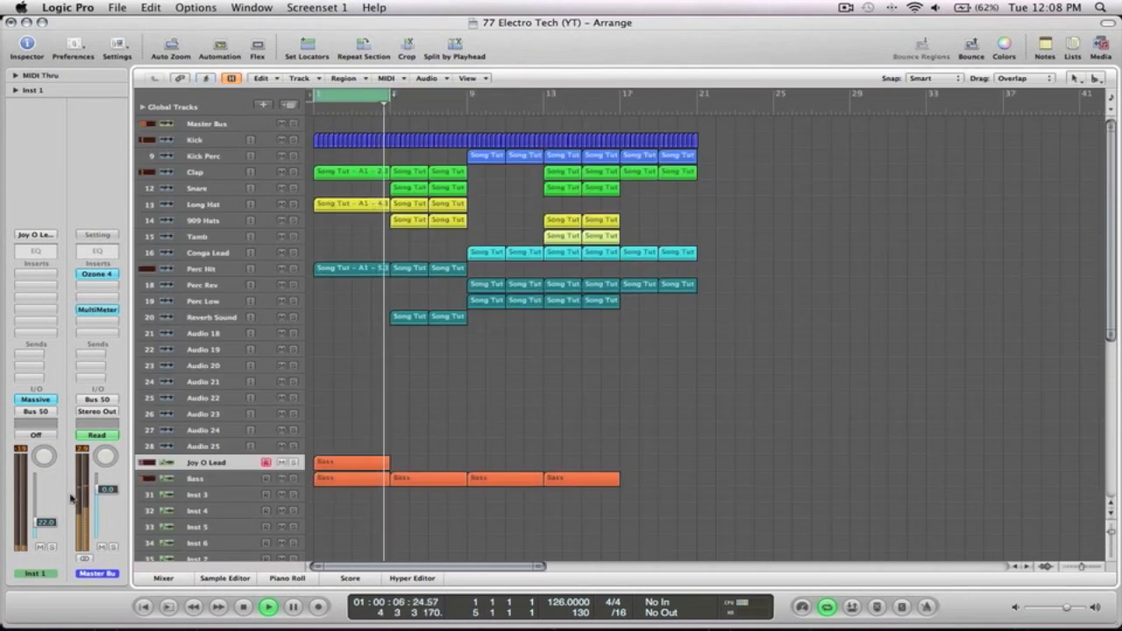
Step: Insert the Camel Audio CamelSpace effect on the Joy O Lead track and move its window clear of the regions
left_click(35, 273)
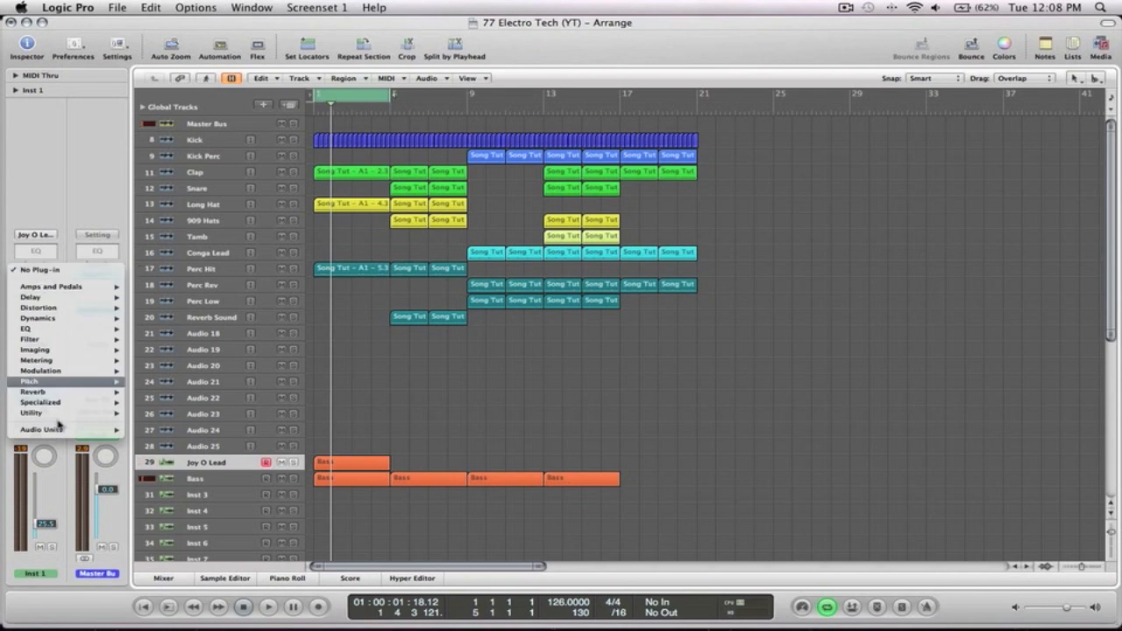
mouse_move(60, 431)
mouse_move(161, 436)
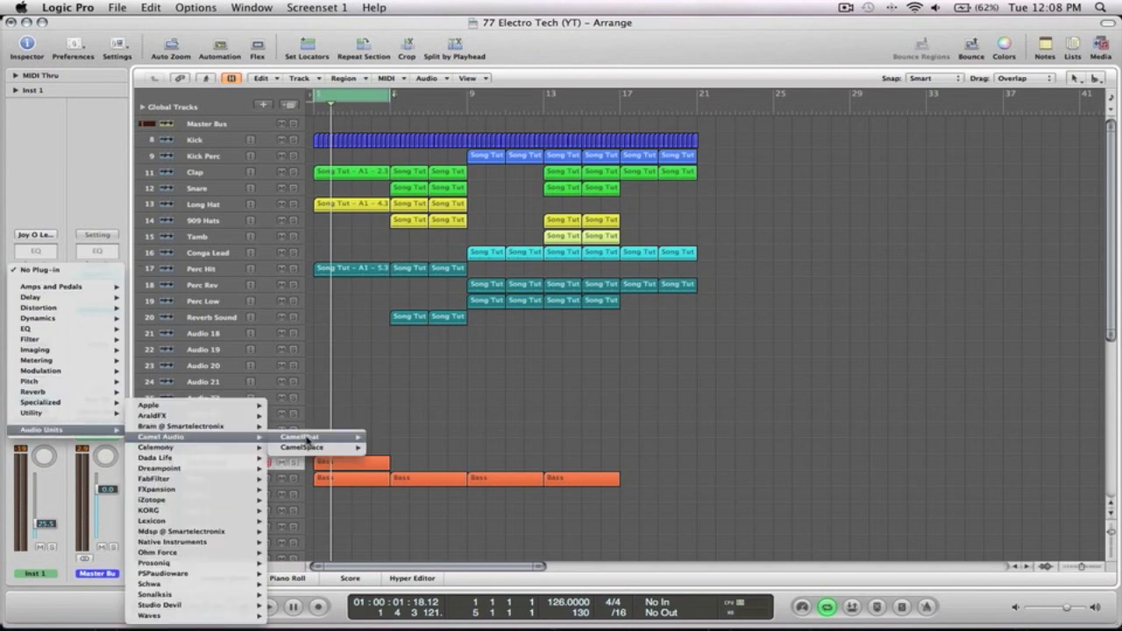
left_click(393, 448)
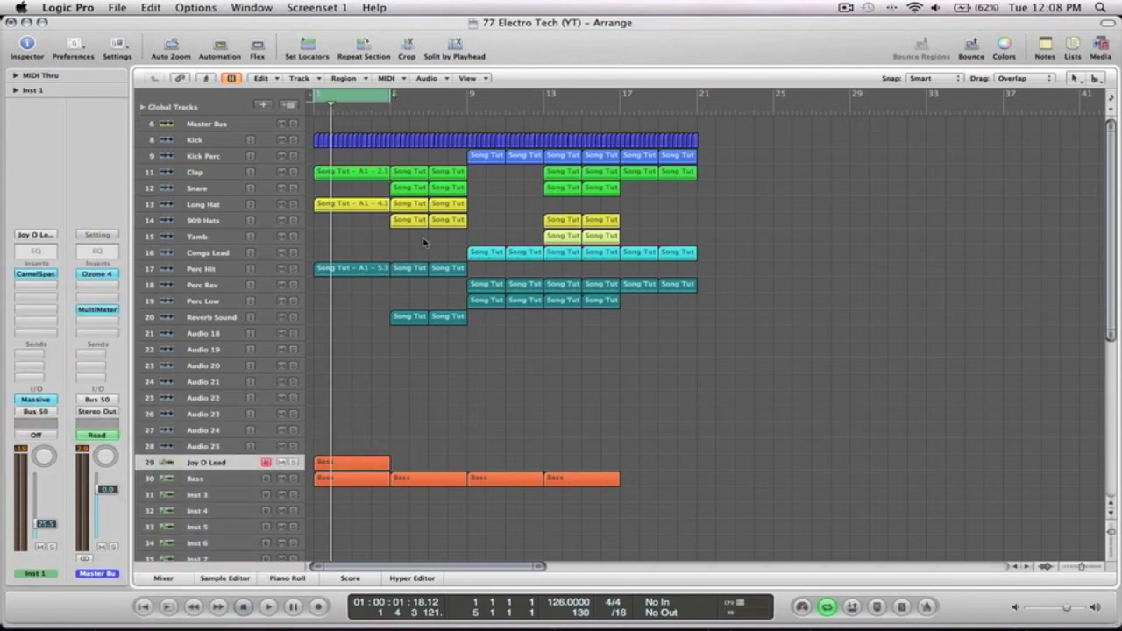
left_click_drag(319, 53, 866, 19)
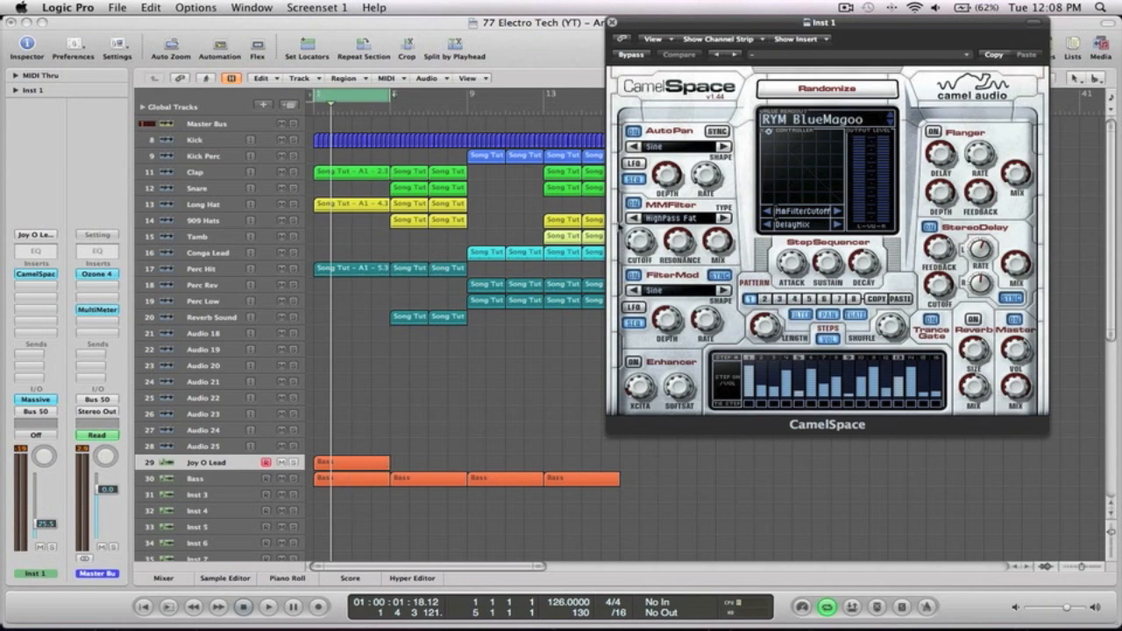
Step: Solo the Joy O Lead during playback and switch off CamelSpace's MMFilter, FilterMod and AutoPan to hear the Trance Gate
left_click(296, 463)
key("space")
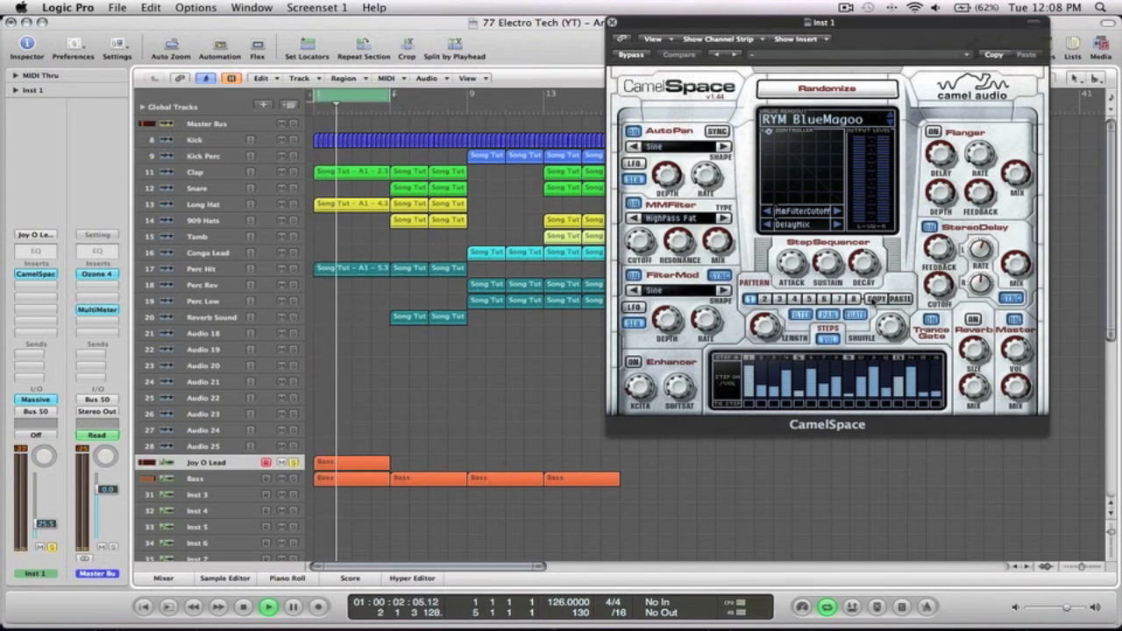
left_click(645, 272)
left_click(634, 274)
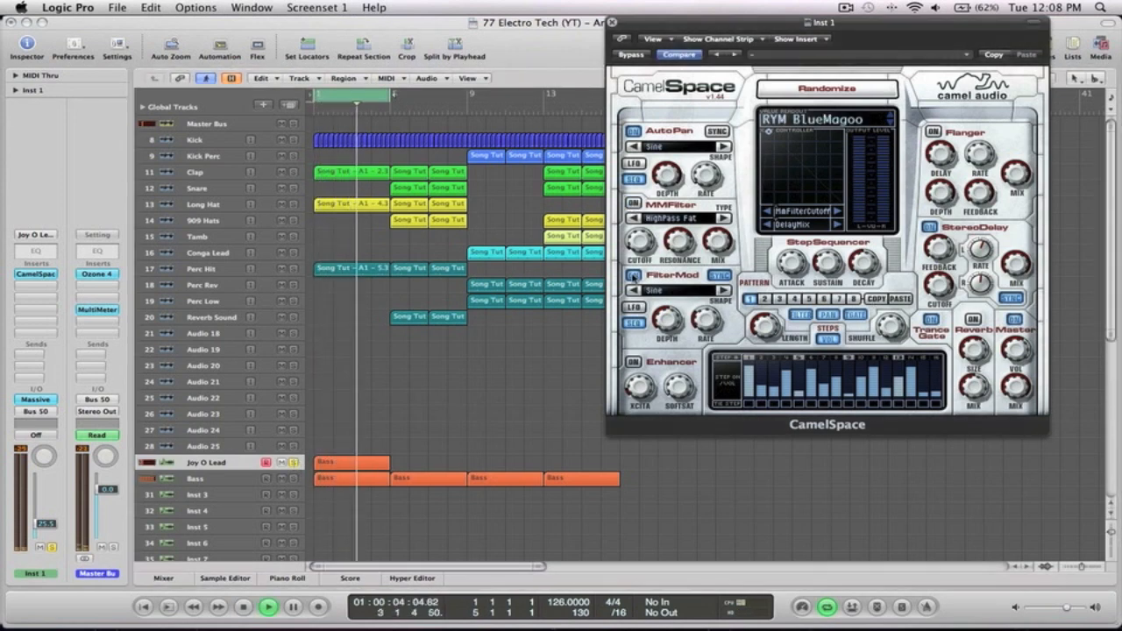
left_click(633, 132)
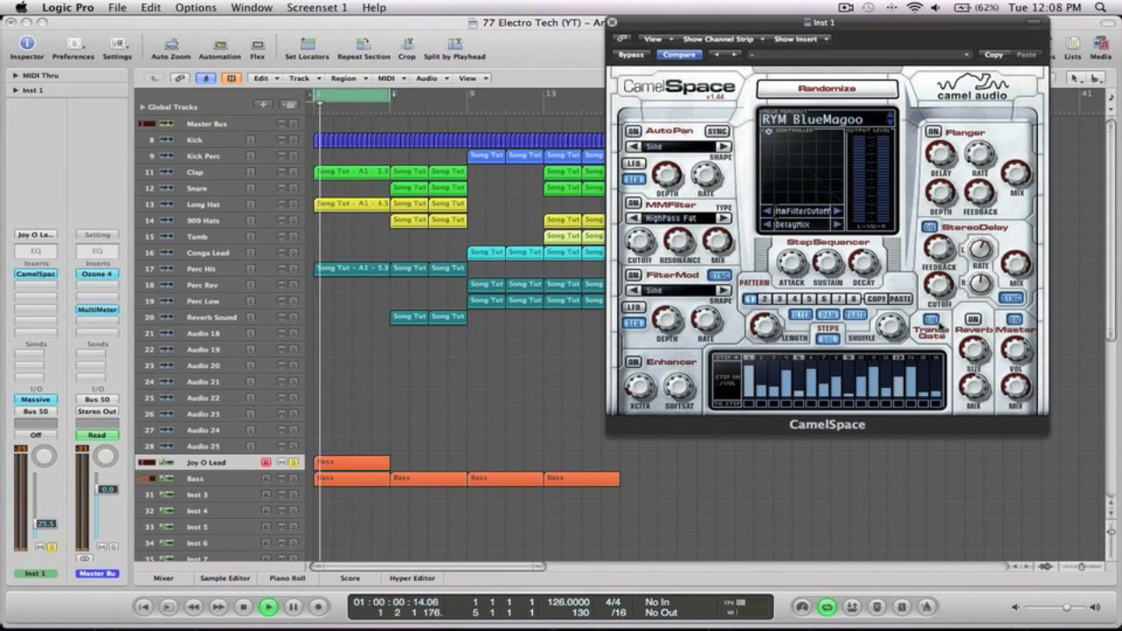
left_click(933, 321)
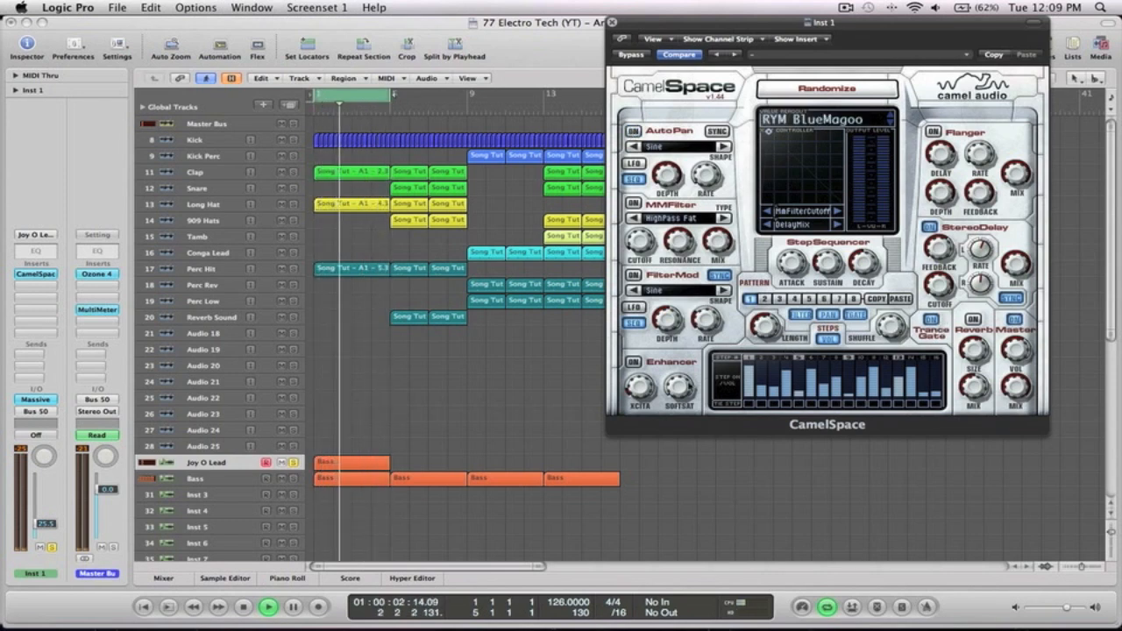
Step: Switch on CamelSpace's Enhancer, turn AutoPan and MMFilter back on, and close the effect window
left_click(633, 362)
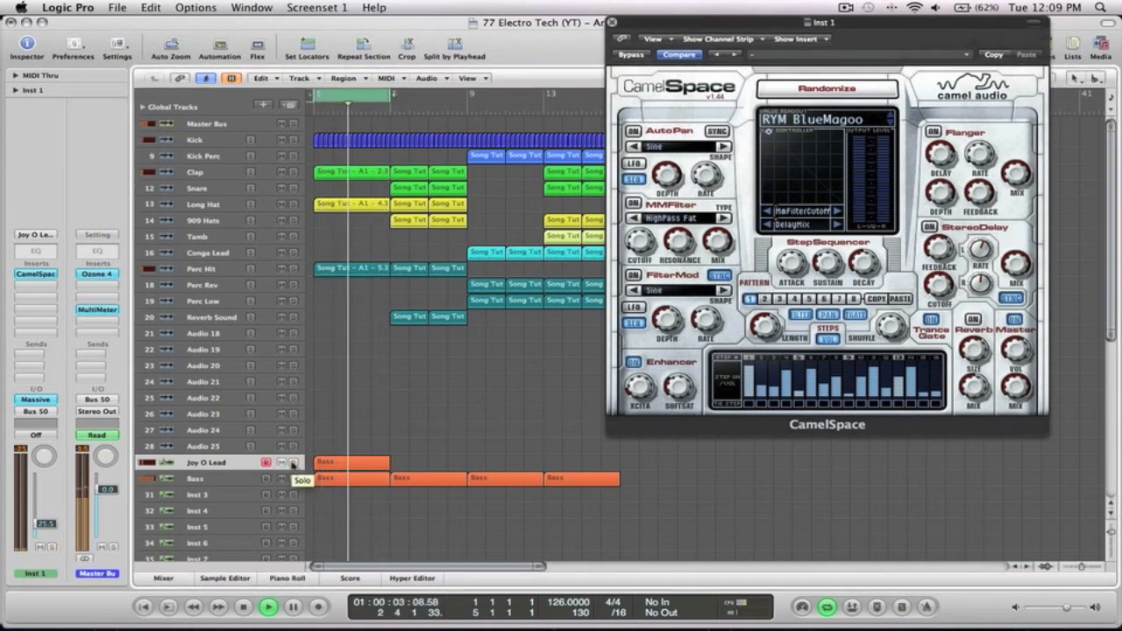
left_click(633, 130)
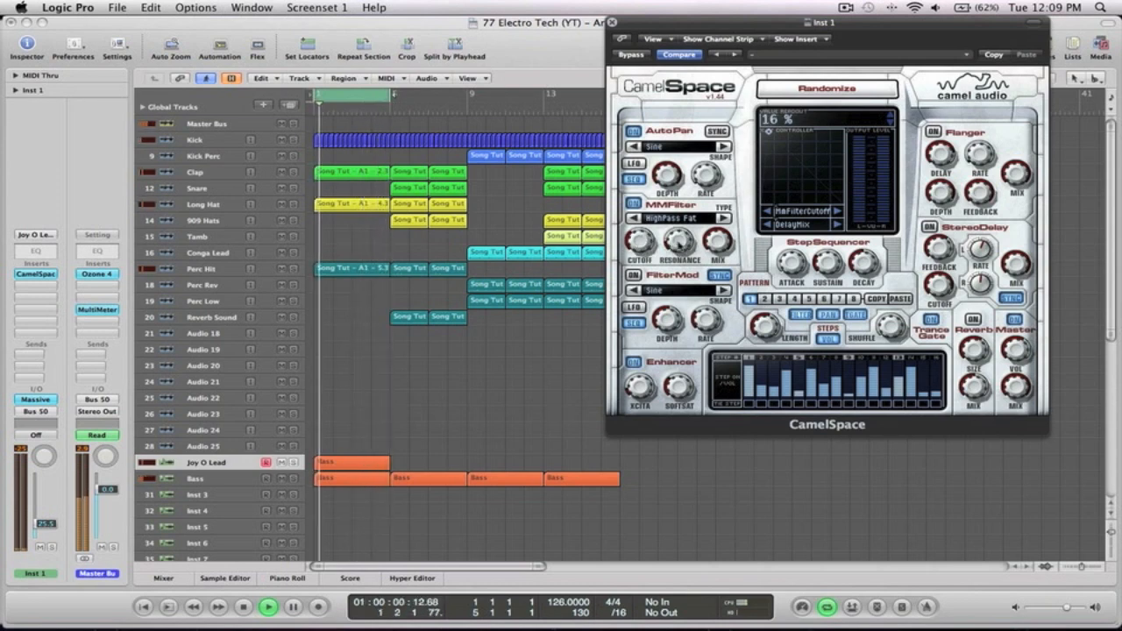
left_click(612, 23)
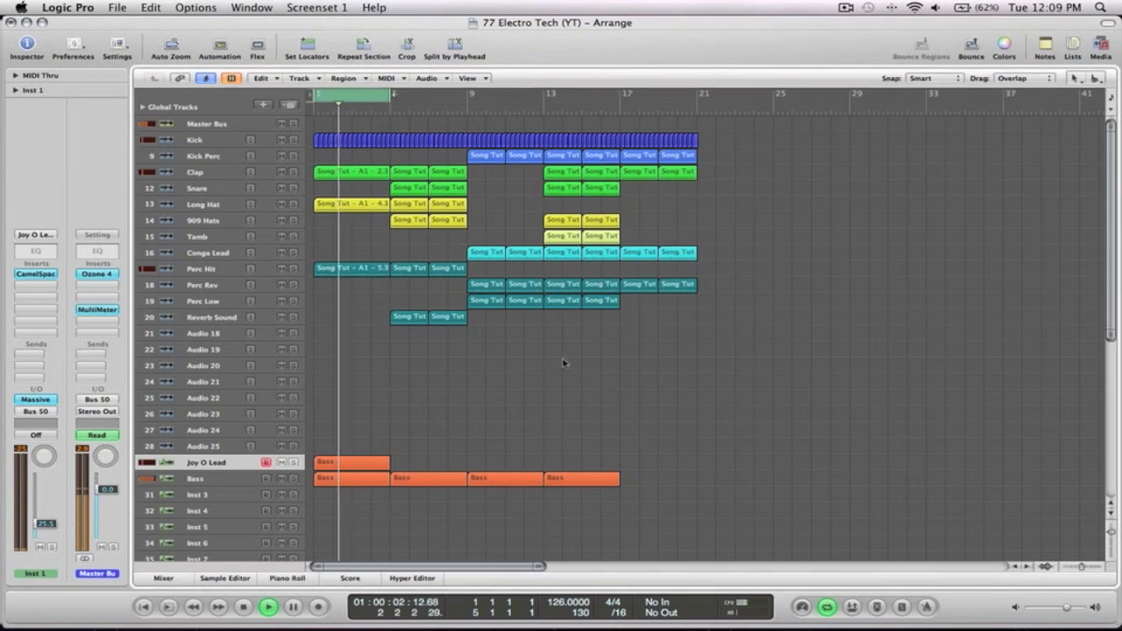
Step: Copy the Joy O Lead region to bar 5 and move the playback cycle to bars 5 to 9
scroll(568, 359, "down", 2)
left_click_drag(626, 421, 376, 140)
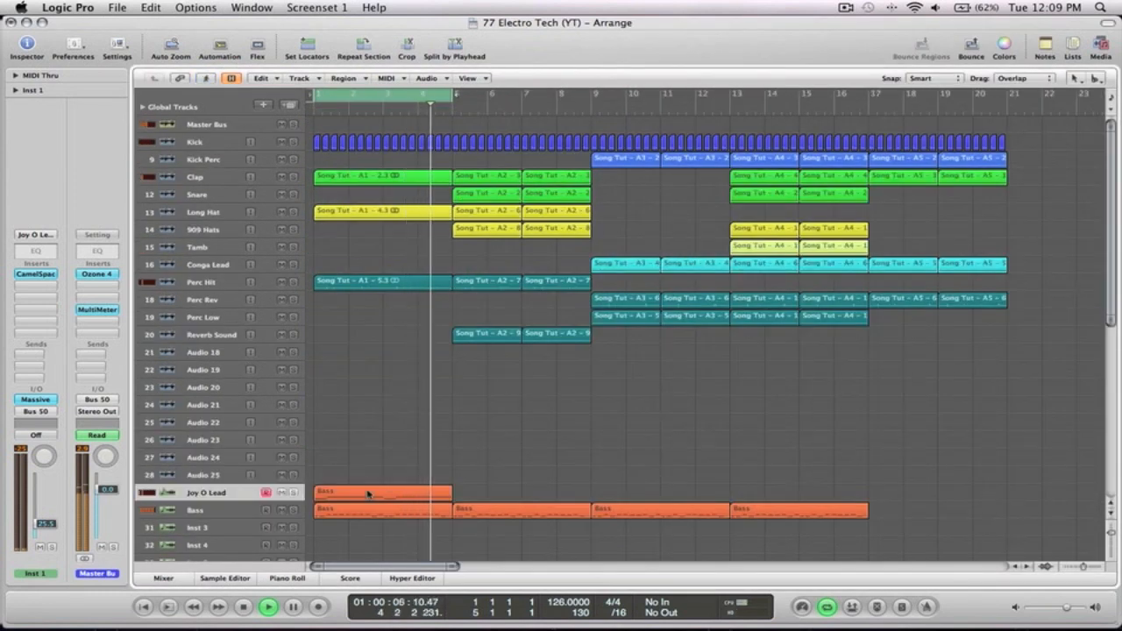
left_click_drag(367, 494, 507, 496)
left_click_drag(392, 91, 526, 91)
left_click(624, 374, "ctrl+alt")
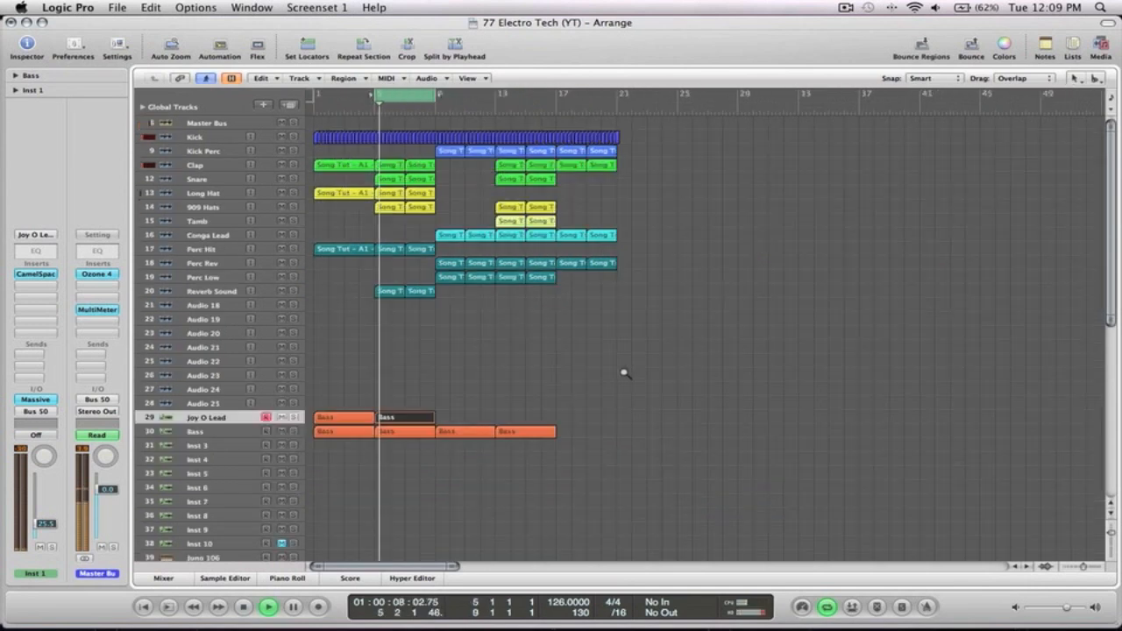
left_click_drag(659, 472, 307, 96)
left_click(541, 242)
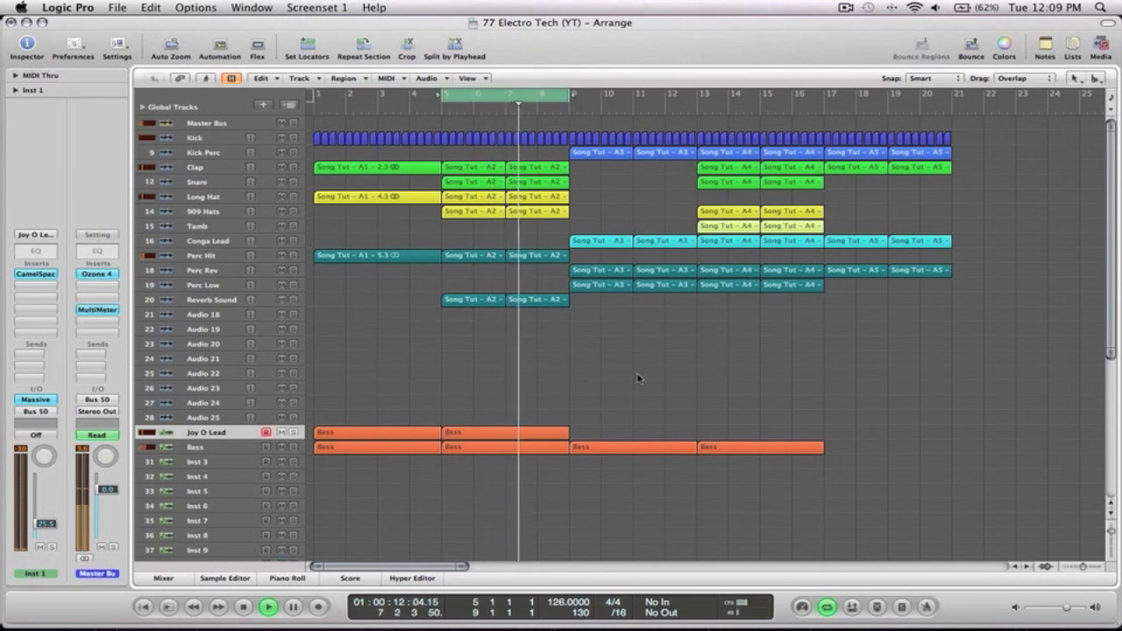
left_click(556, 371, "ctrl+alt")
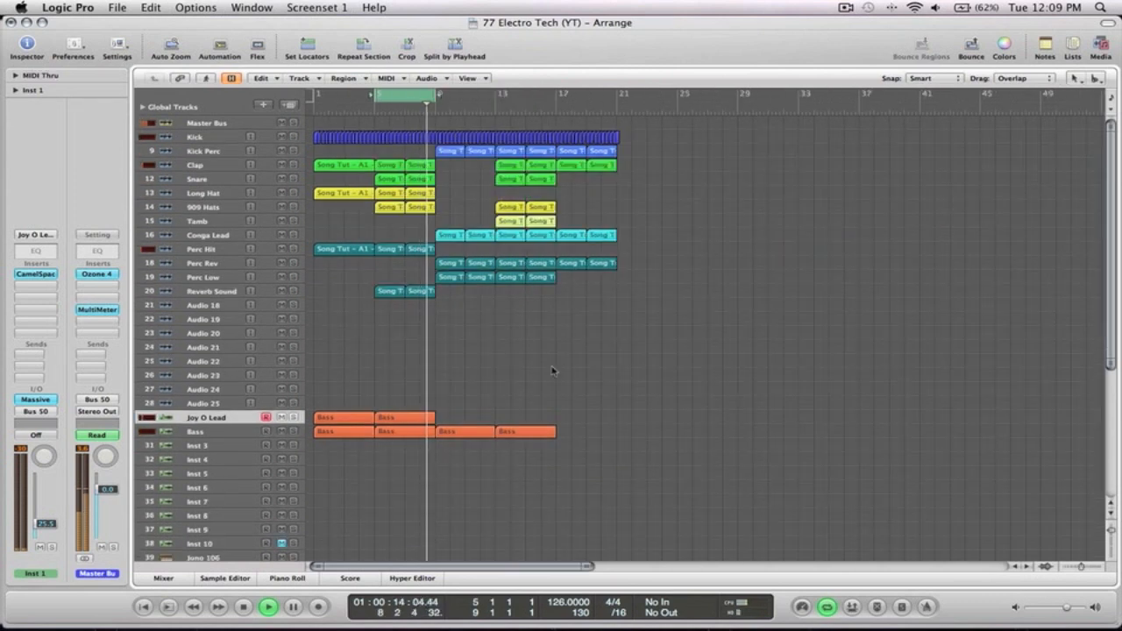
left_click_drag(510, 470, 308, 397)
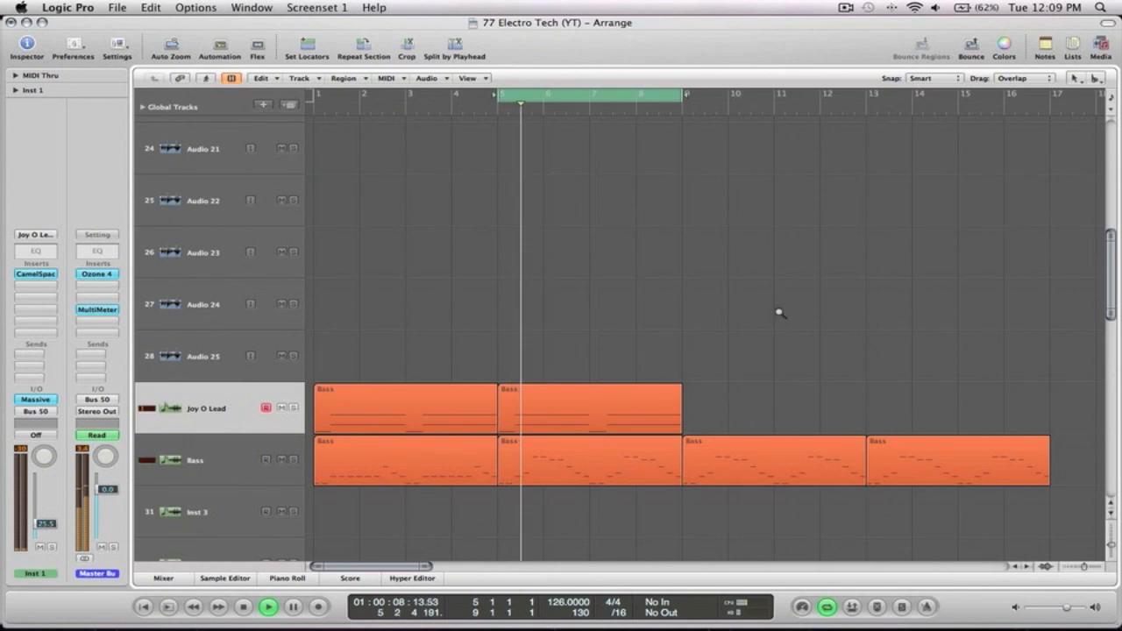
left_click(526, 323, "ctrl+alt")
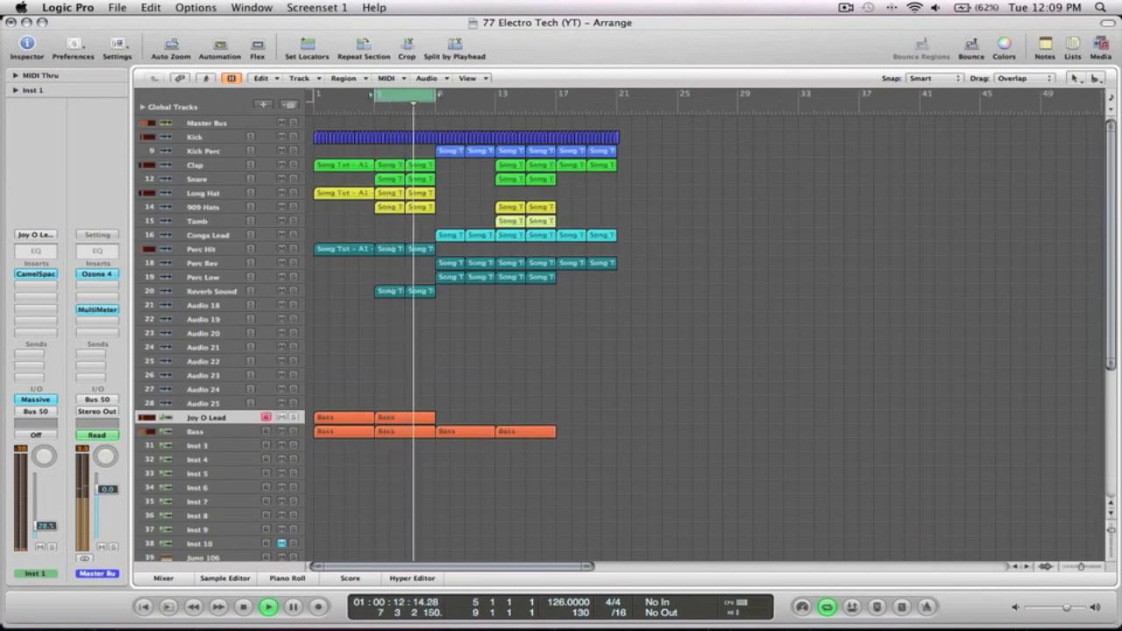
Step: Add a send from the Joy O Lead track to the room reverb on Bus 1
left_click(28, 358)
mouse_move(40, 366)
left_click(128, 268)
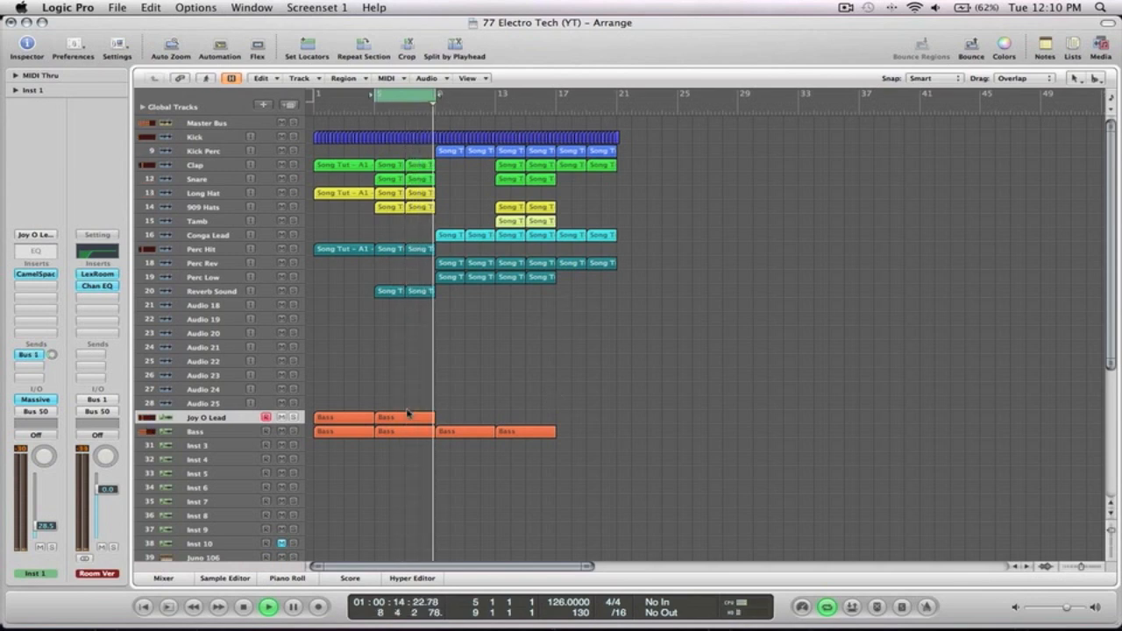
Step: Copy the bar 5 lead region to bar 9 and move the playback cycle to bars 9 to 13
left_click_drag(400, 419, 463, 419)
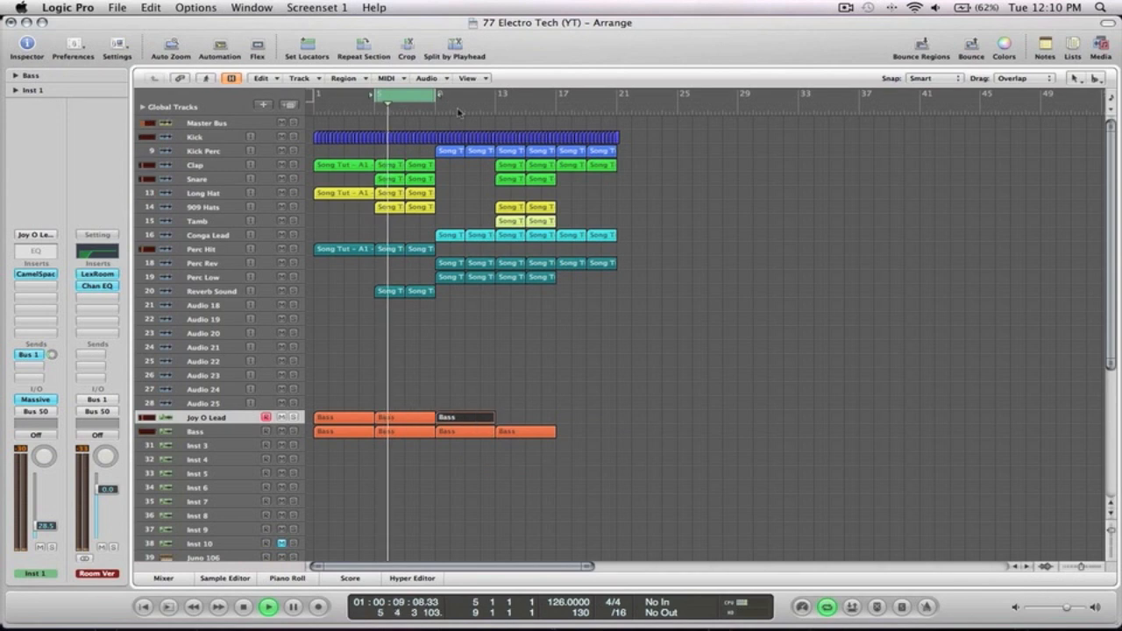
left_click_drag(436, 95, 496, 94)
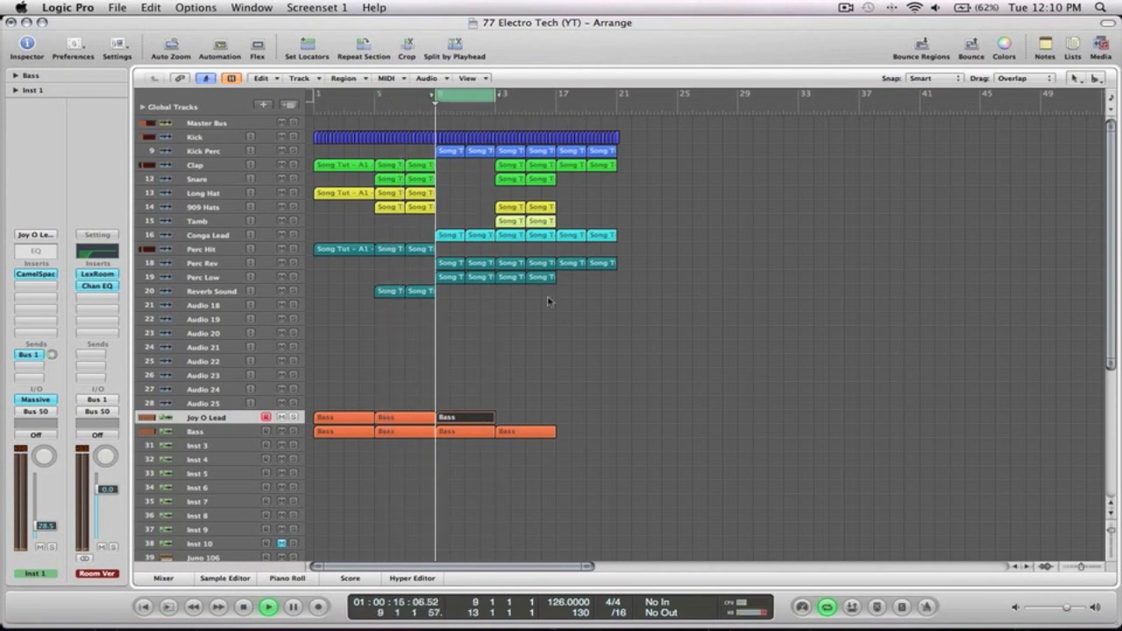
left_click_drag(647, 459, 371, 120)
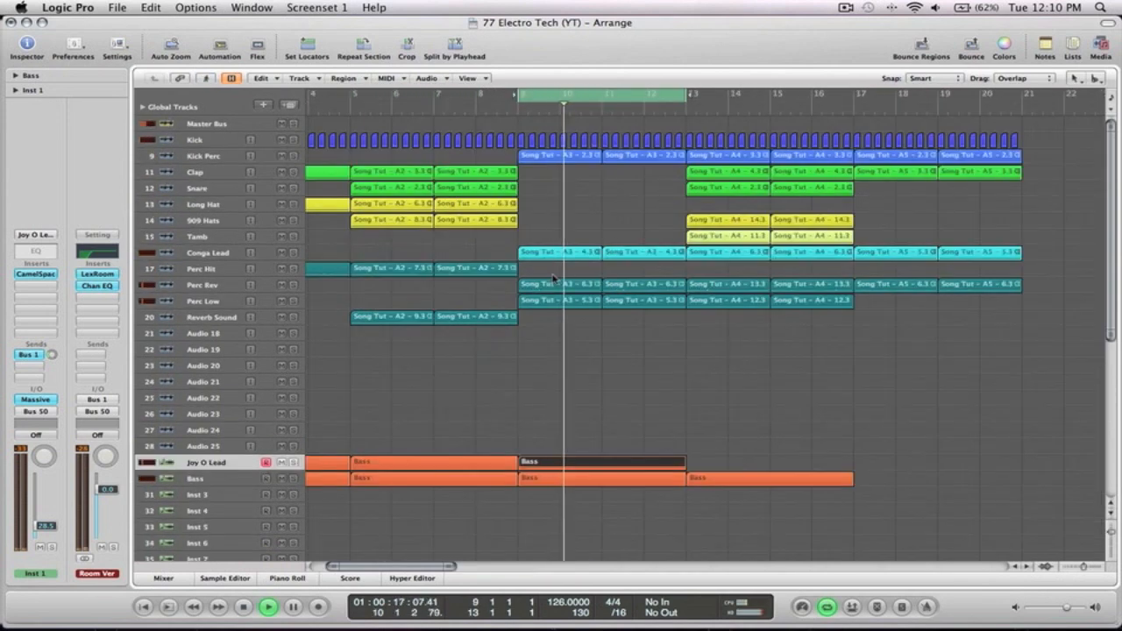
left_click(666, 374, "ctrl+alt")
left_click(562, 395)
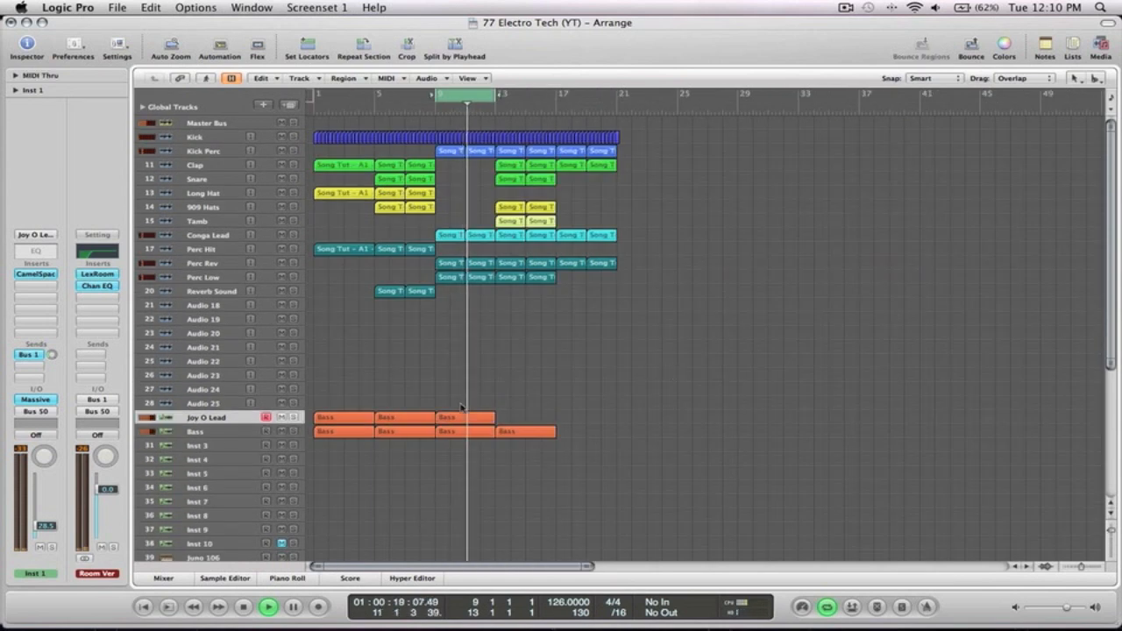
Step: Move the lead region from bar 9 to bar 13 and play the section with the cycle on bars 13 to 17
left_click_drag(462, 423, 522, 422)
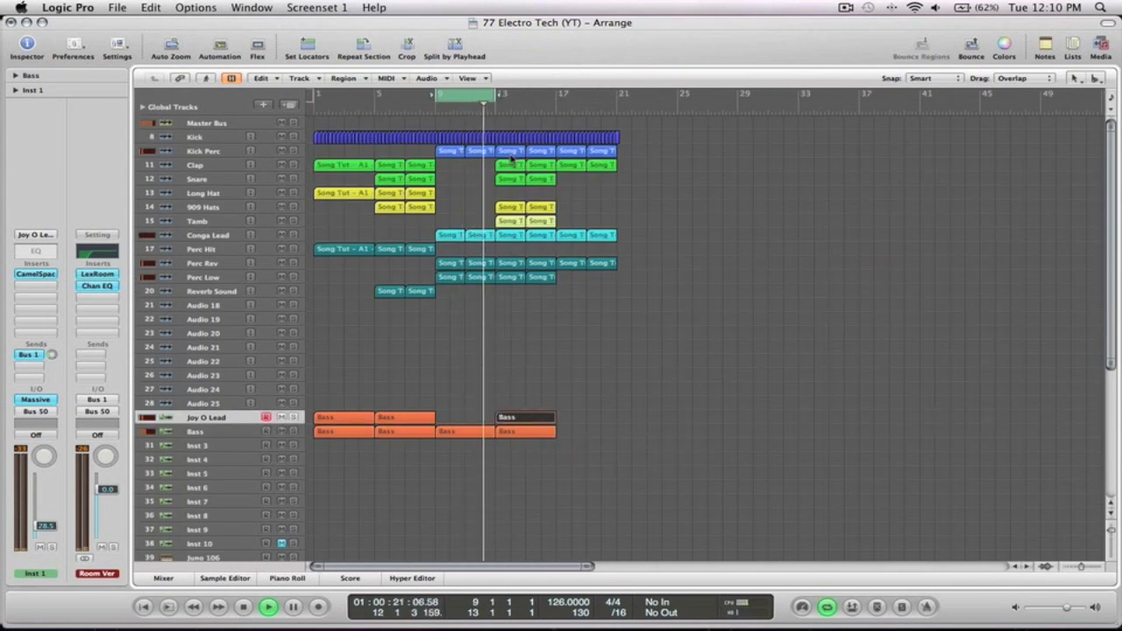
left_click_drag(462, 94, 523, 94)
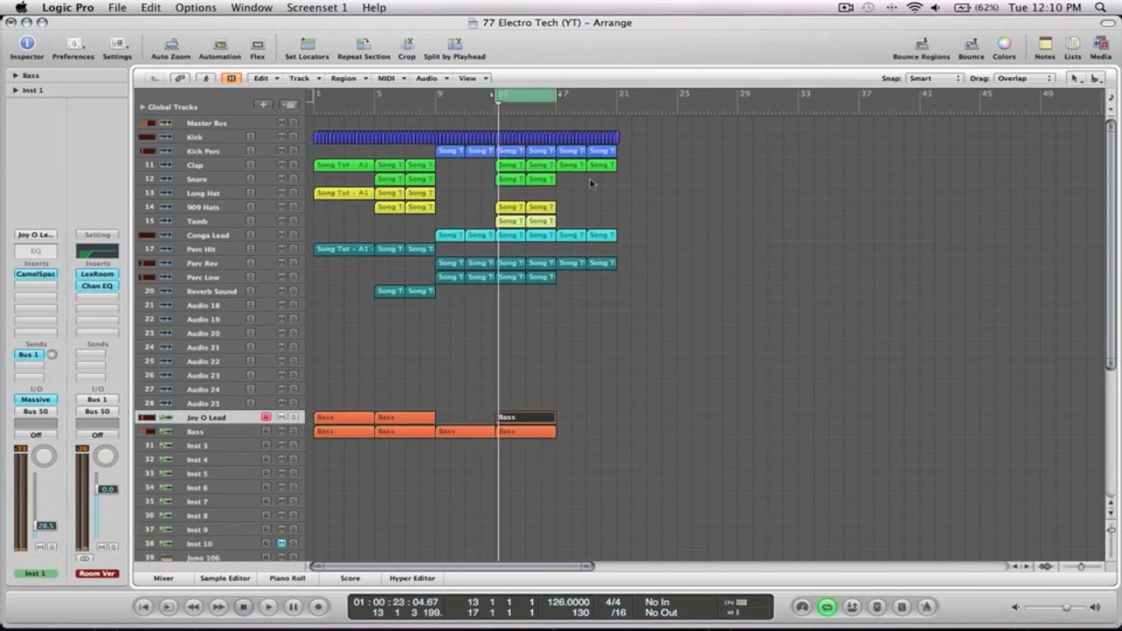
left_click(676, 395)
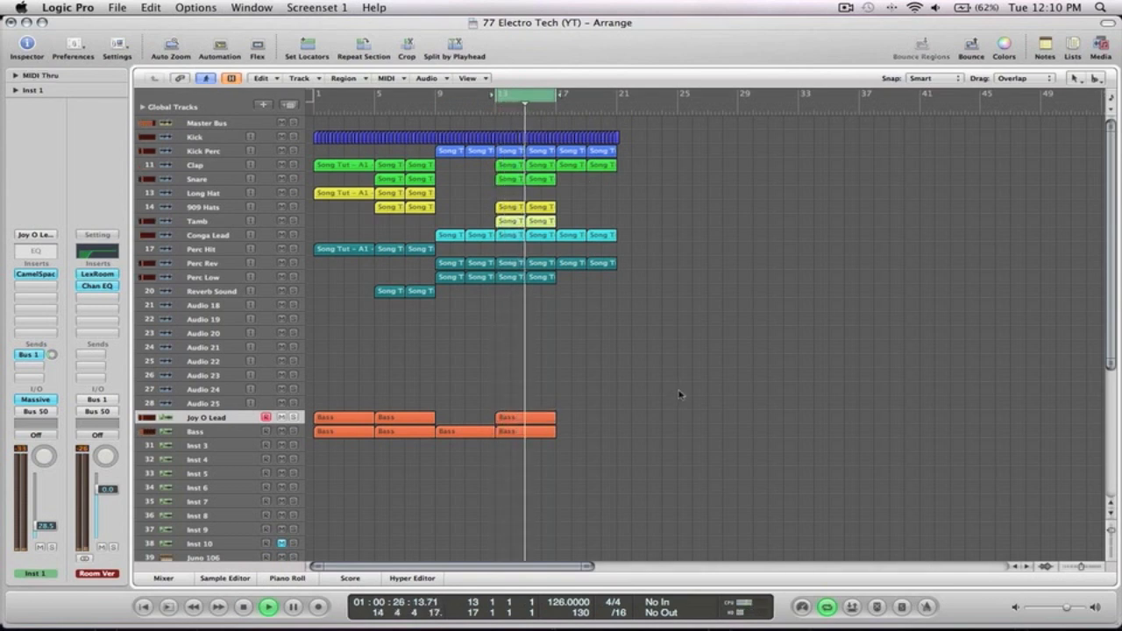
key("z")
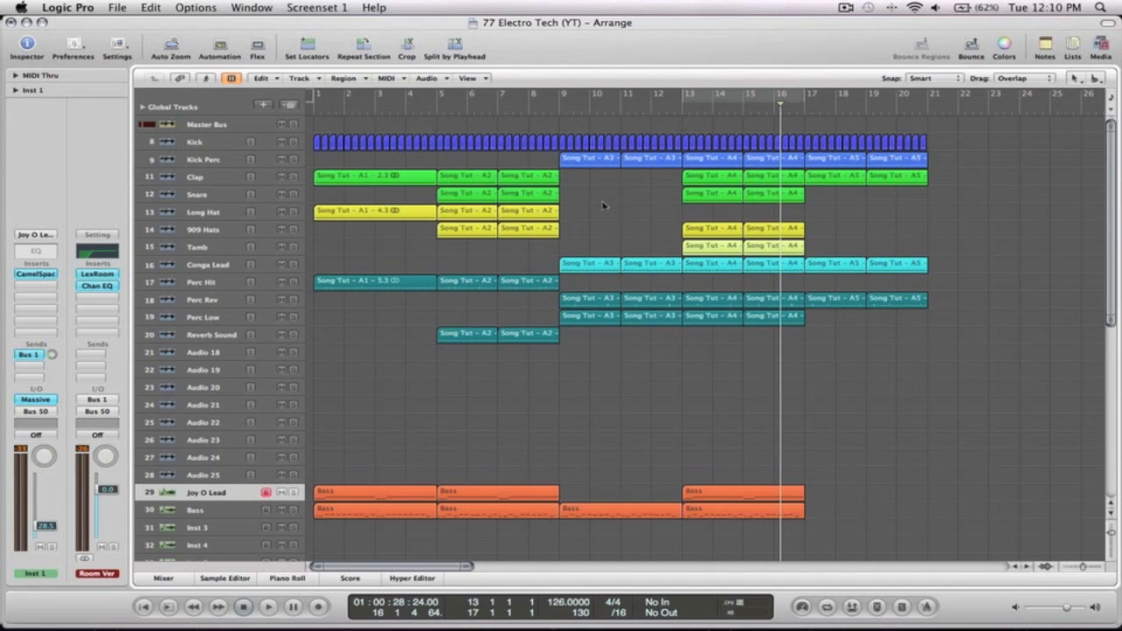
scroll(603, 205, "down", 3)
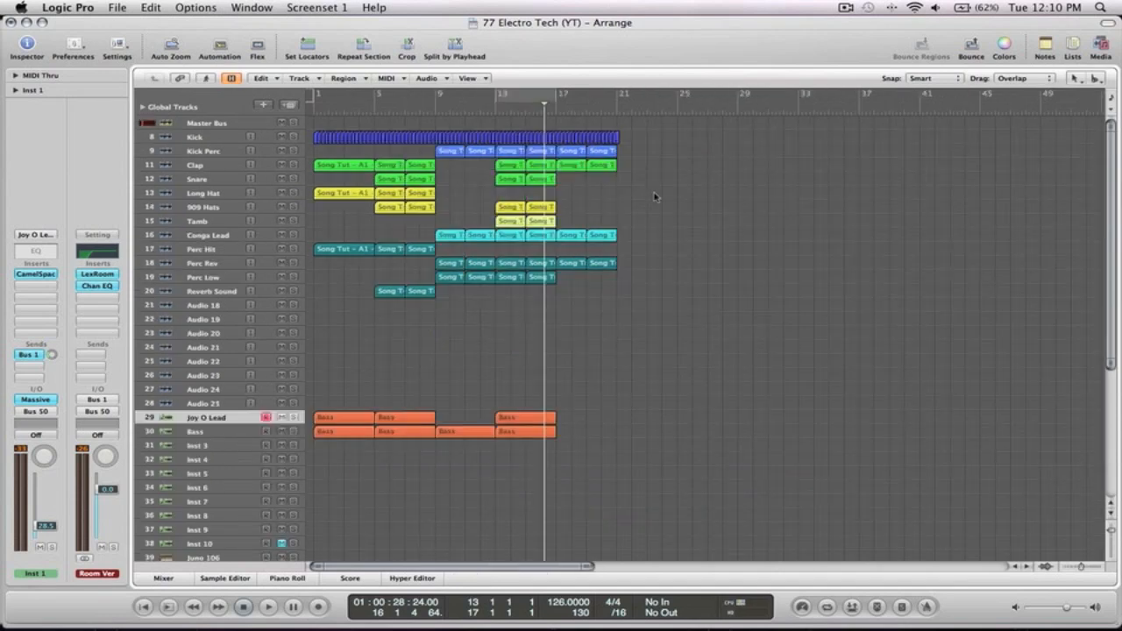